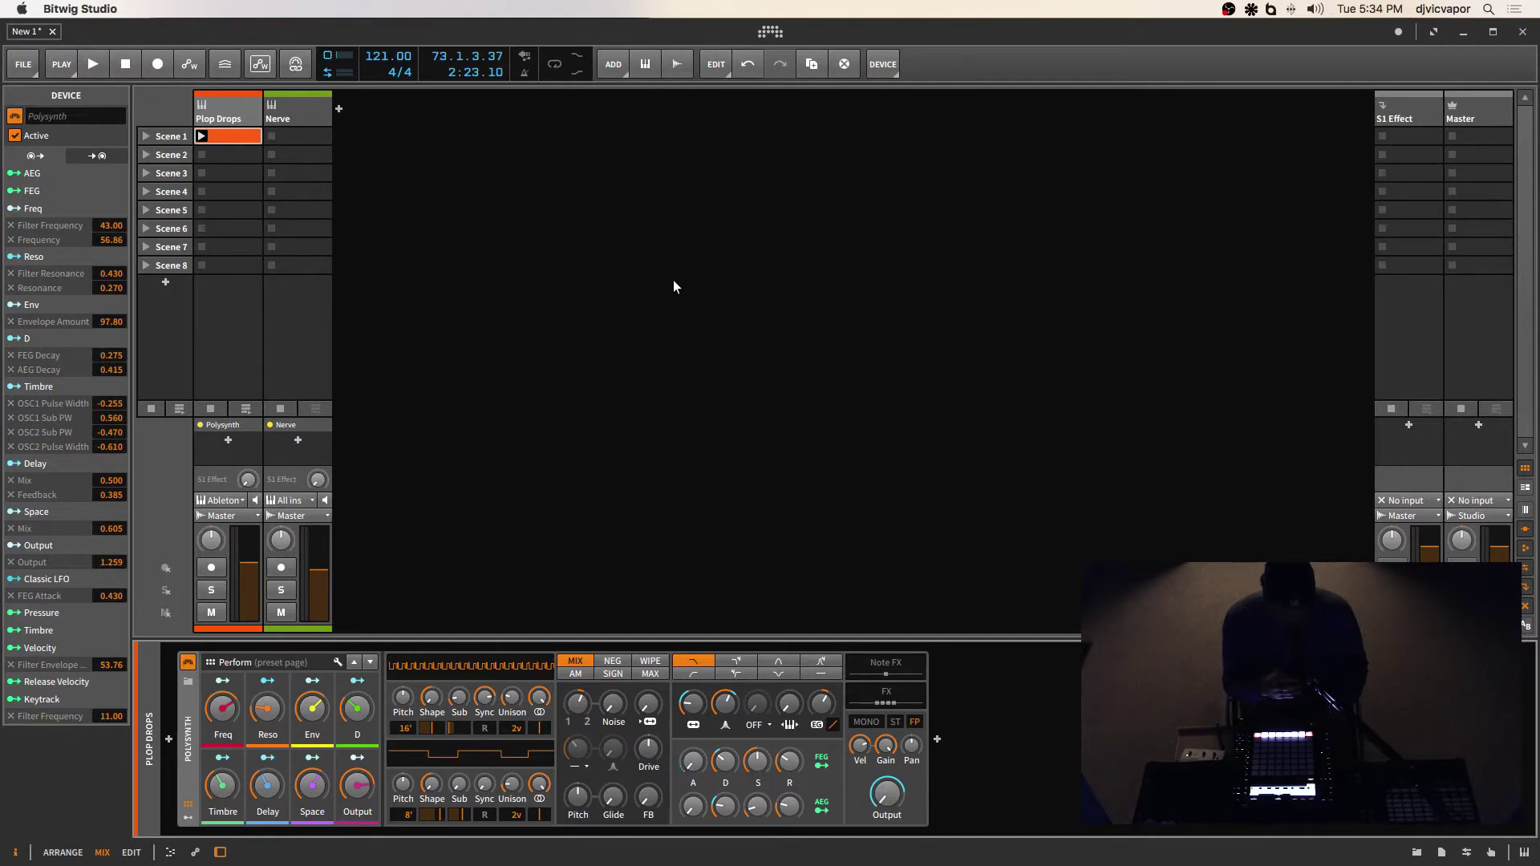
Switch to Safari and open the Community Controllers page on bitwig.com to look through the list of controller scripts.
{"action": "key", "text": "ctrl+Up"}
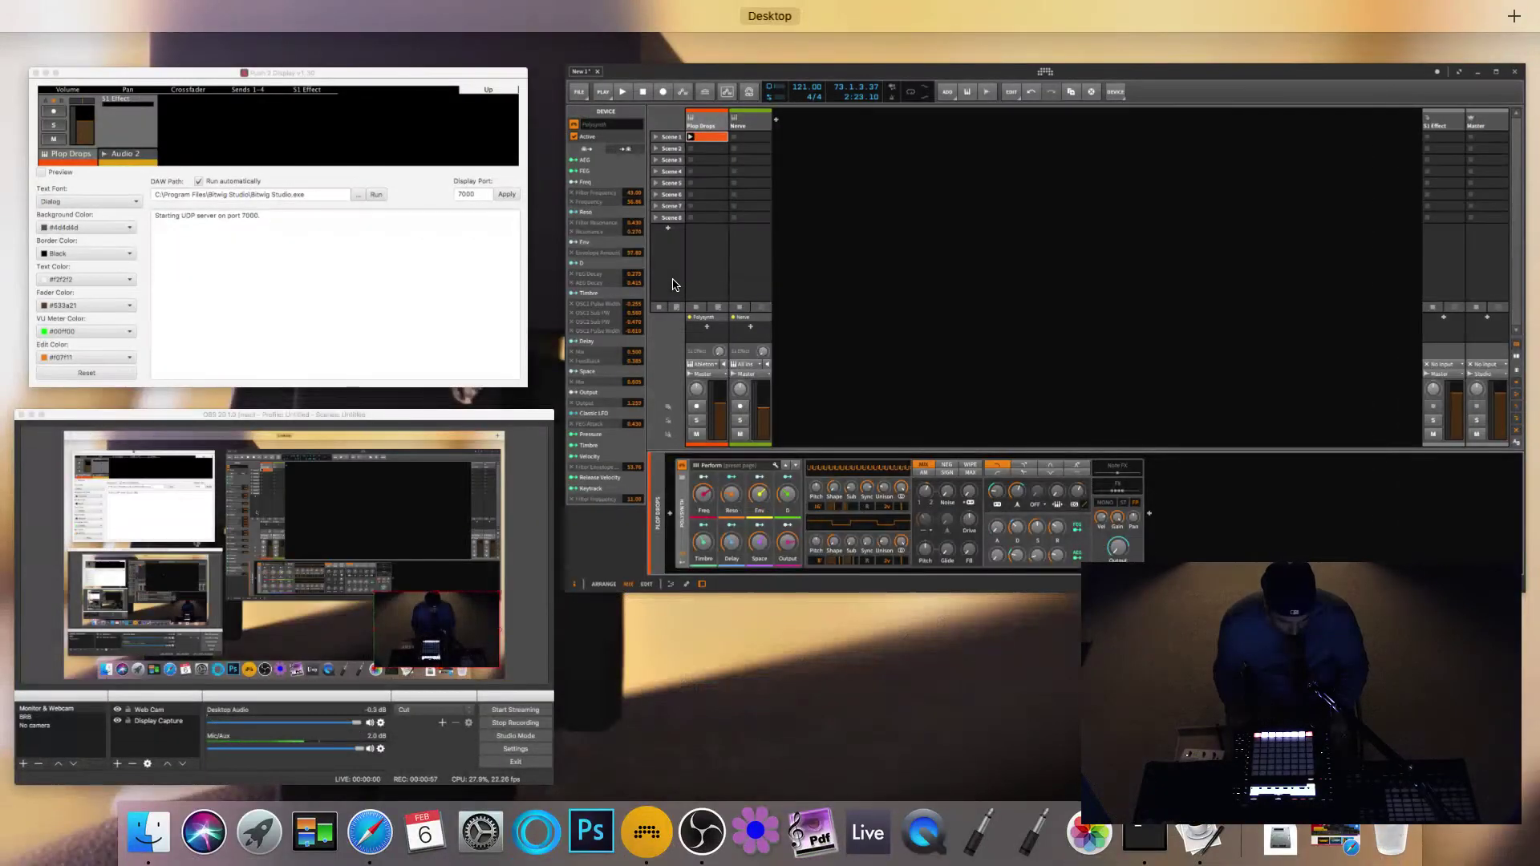
{"action": "left_click", "coordinate": [1146, 513]}
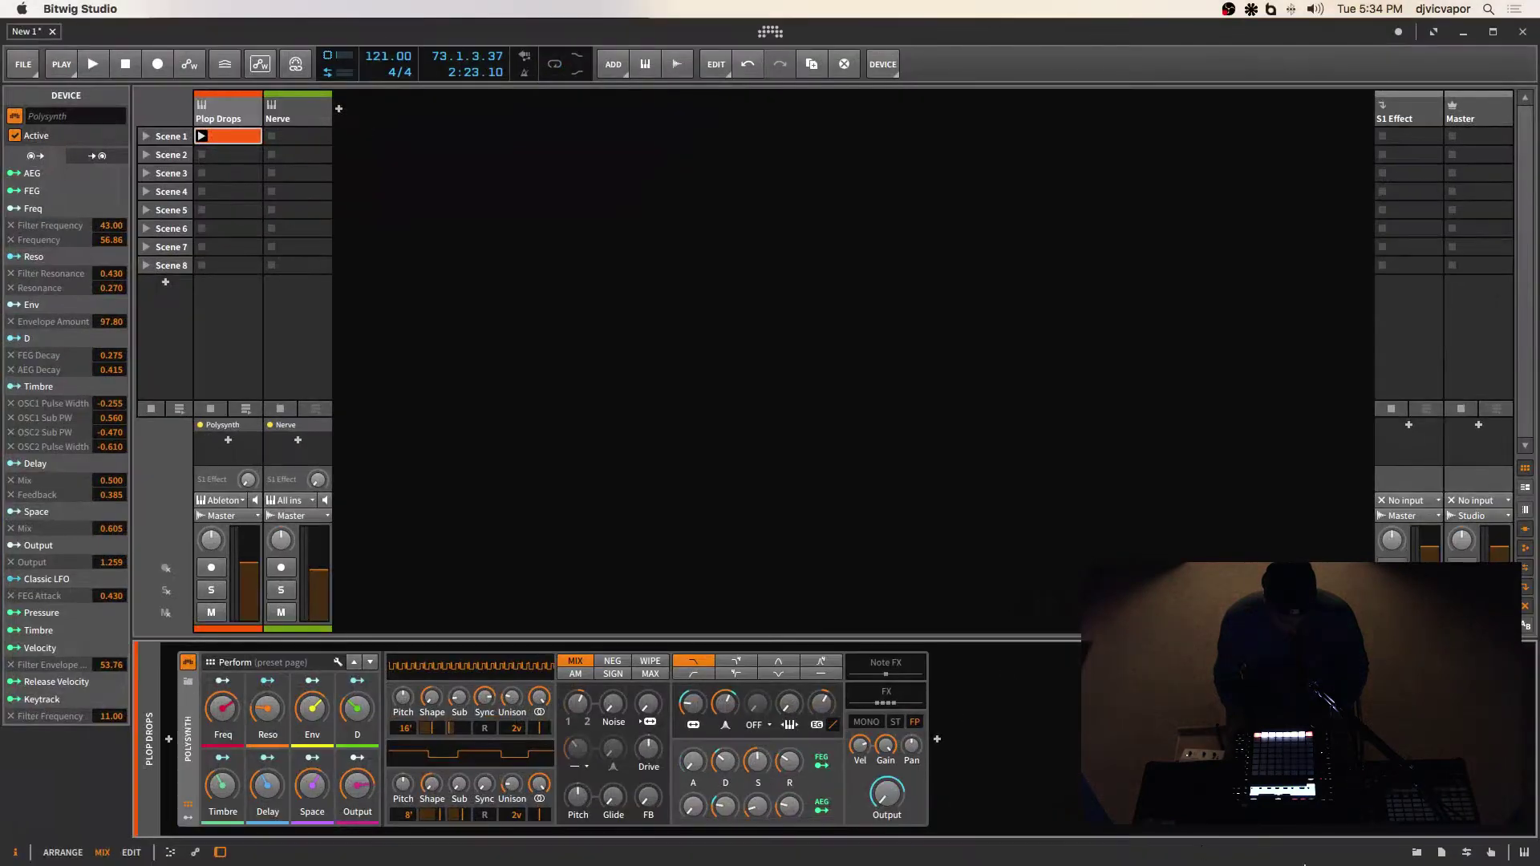
{"action": "left_click", "coordinate": [1356, 834]}
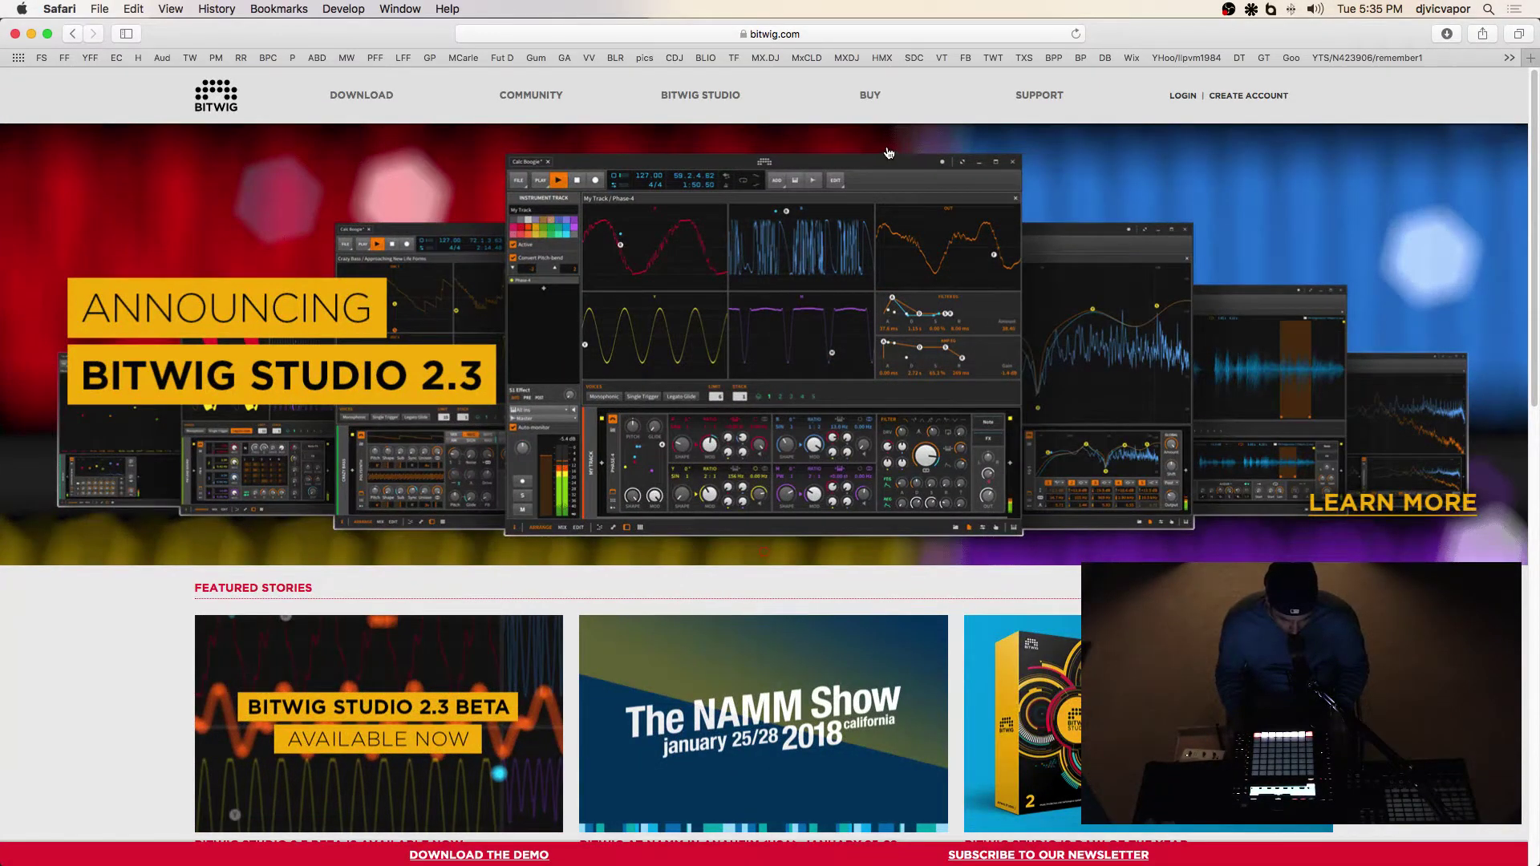
{"action": "left_click", "coordinate": [532, 95]}
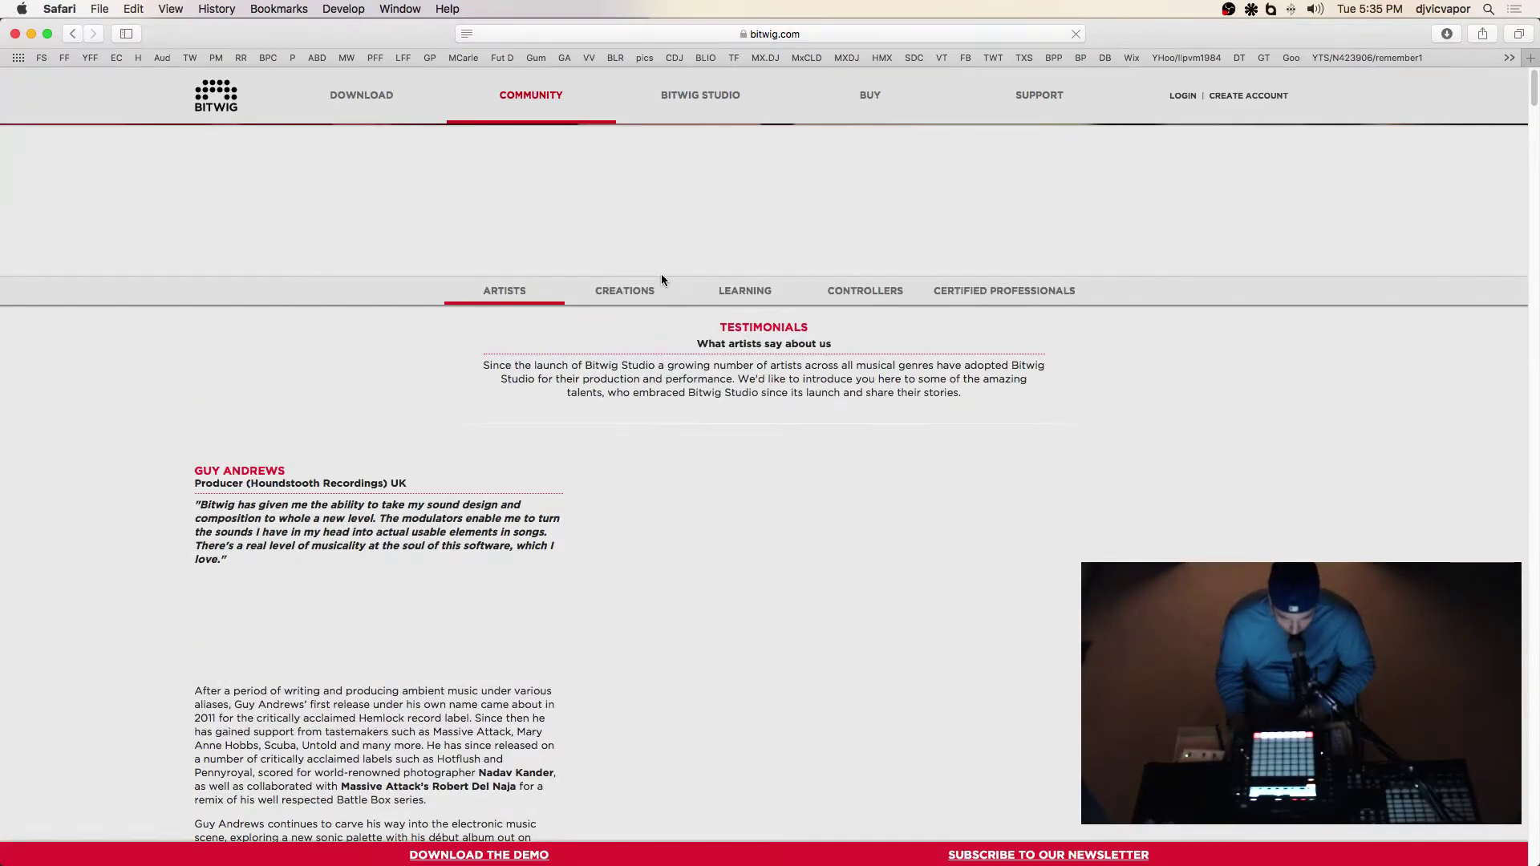
{"action": "left_click", "coordinate": [860, 290]}
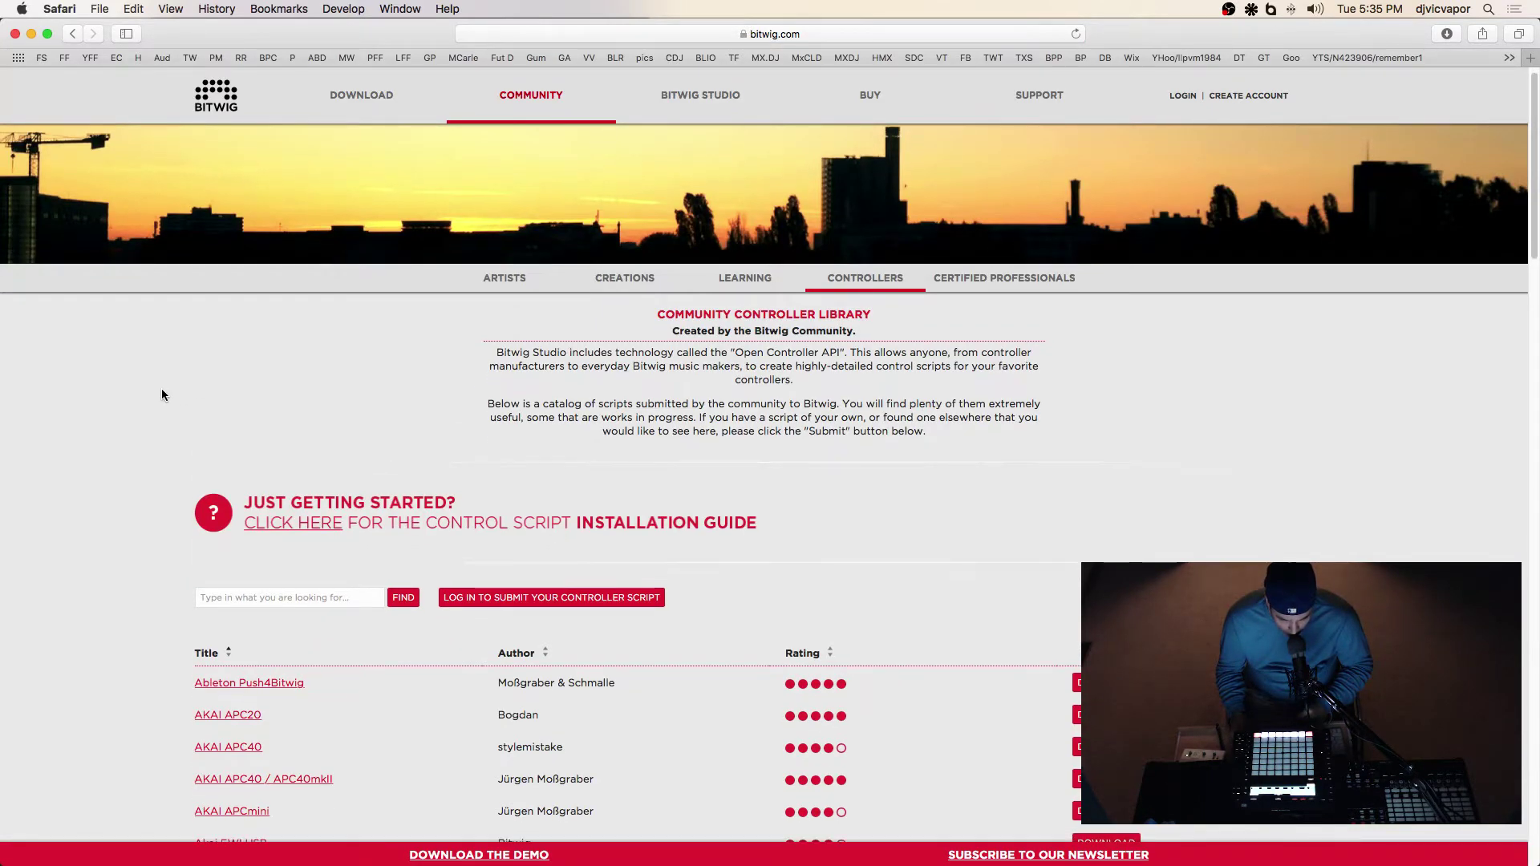
{"action": "scroll", "coordinate": [161, 393], "scroll_direction": "down", "scroll_amount": 2}
{"action": "scroll", "coordinate": [160, 396], "scroll_direction": "down", "scroll_amount": 5}
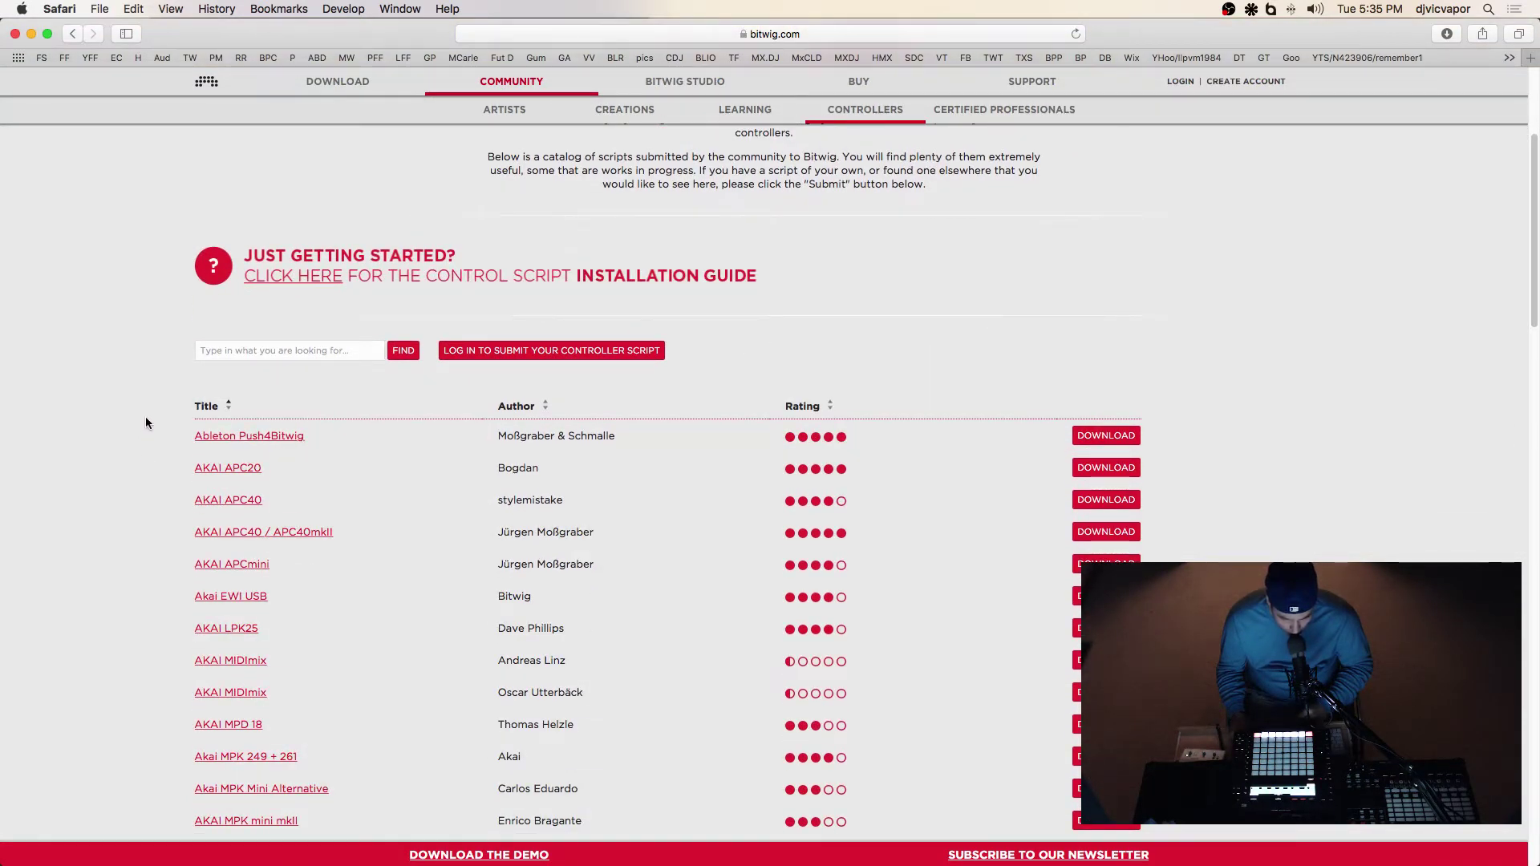
{"action": "scroll", "coordinate": [146, 423], "scroll_direction": "down", "scroll_amount": 2}
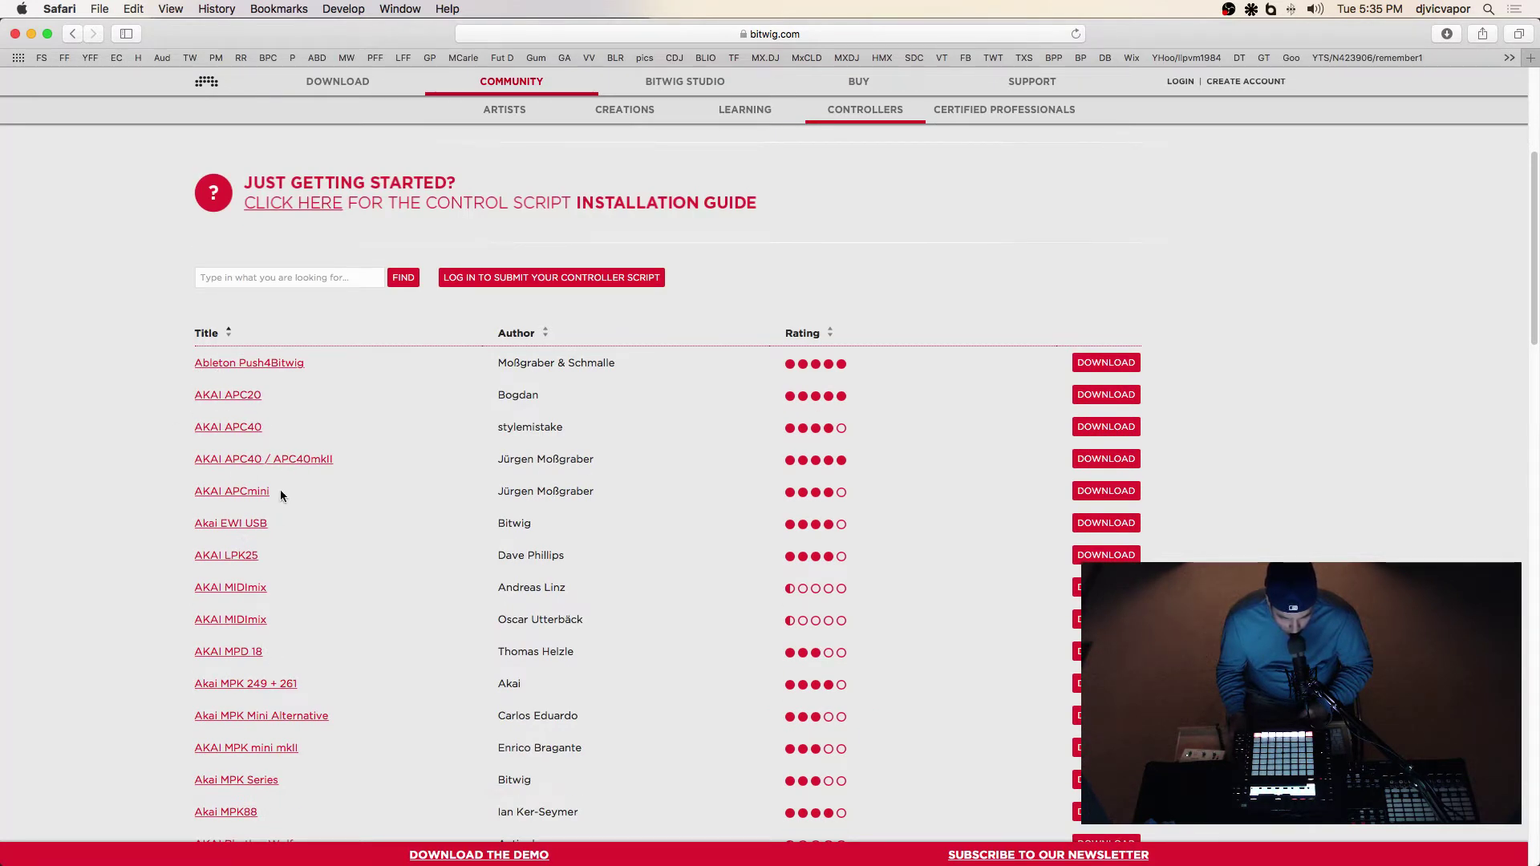
{"action": "scroll", "coordinate": [146, 434], "scroll_direction": "down", "scroll_amount": 2}
{"action": "scroll", "coordinate": [151, 434], "scroll_direction": "up", "scroll_amount": 4}
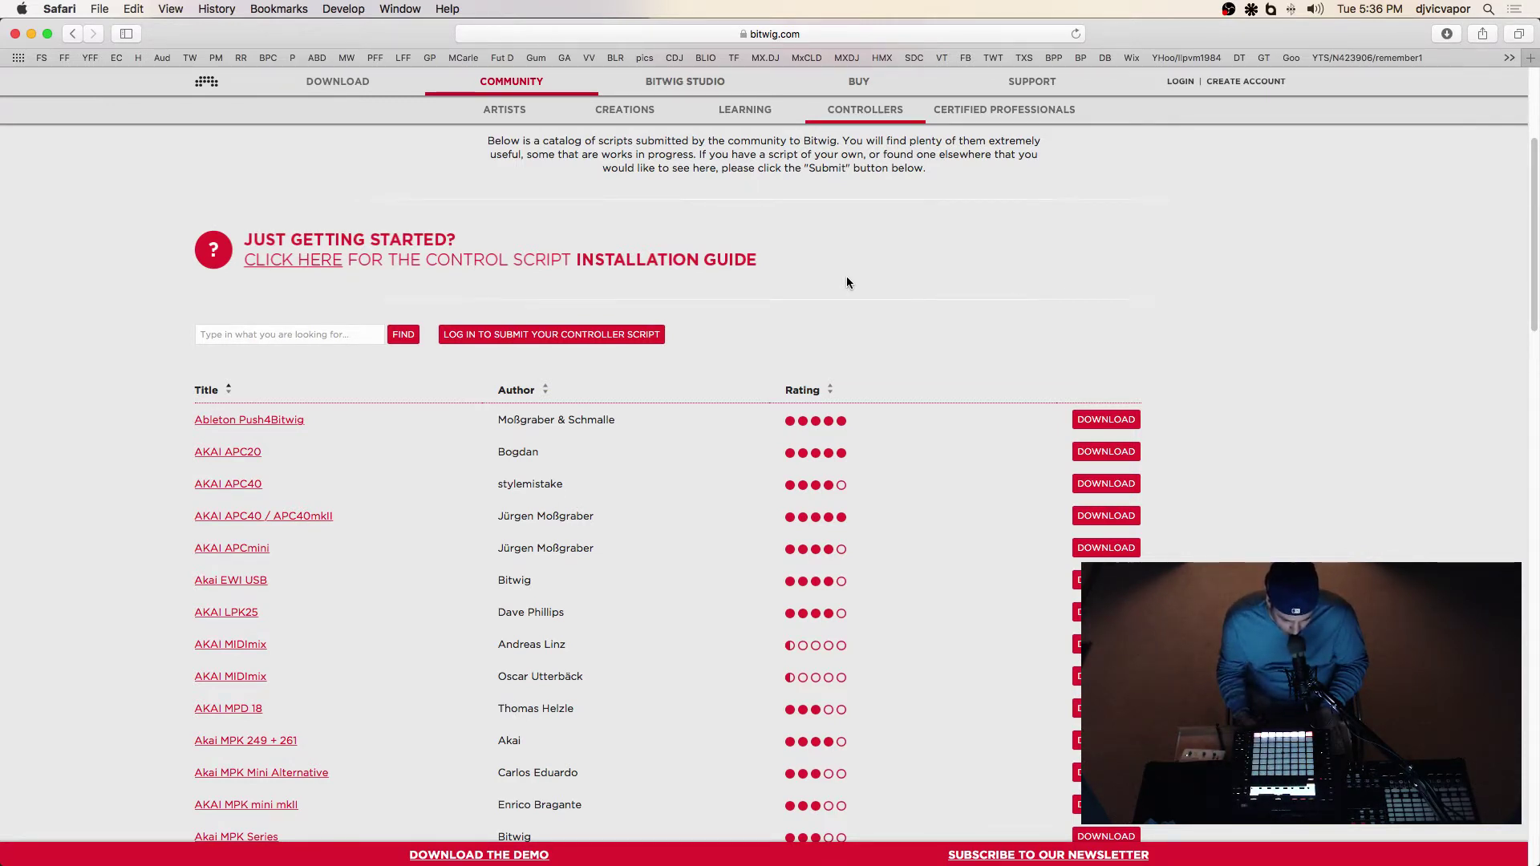
Switch to the Push 2 Display v1.30 window to examine its DAW path, display port and color settings.
{"action": "key", "text": "ctrl+Up"}
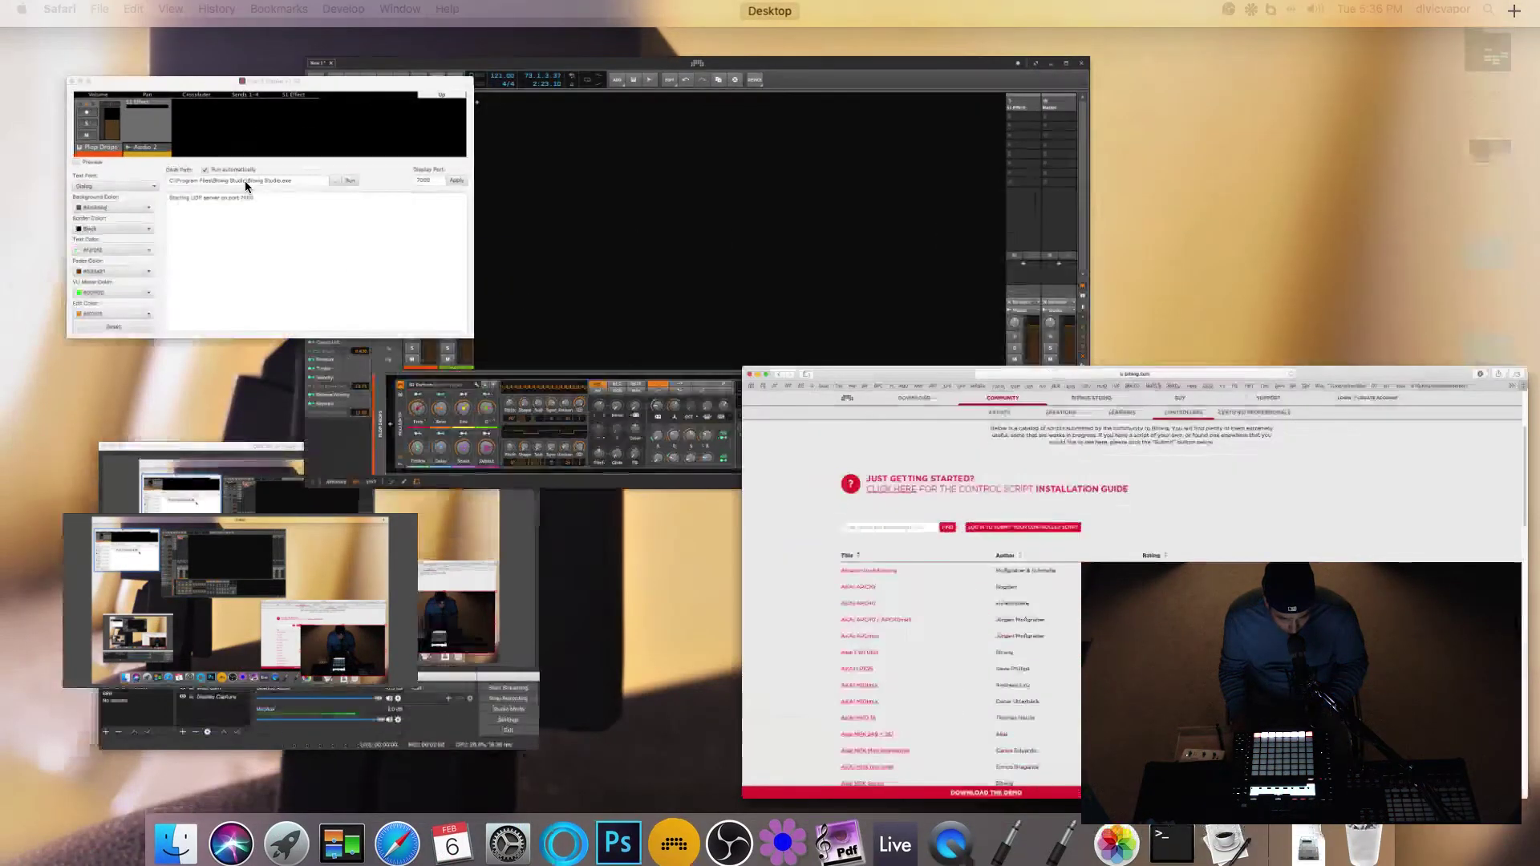
{"action": "left_click", "coordinate": [244, 181]}
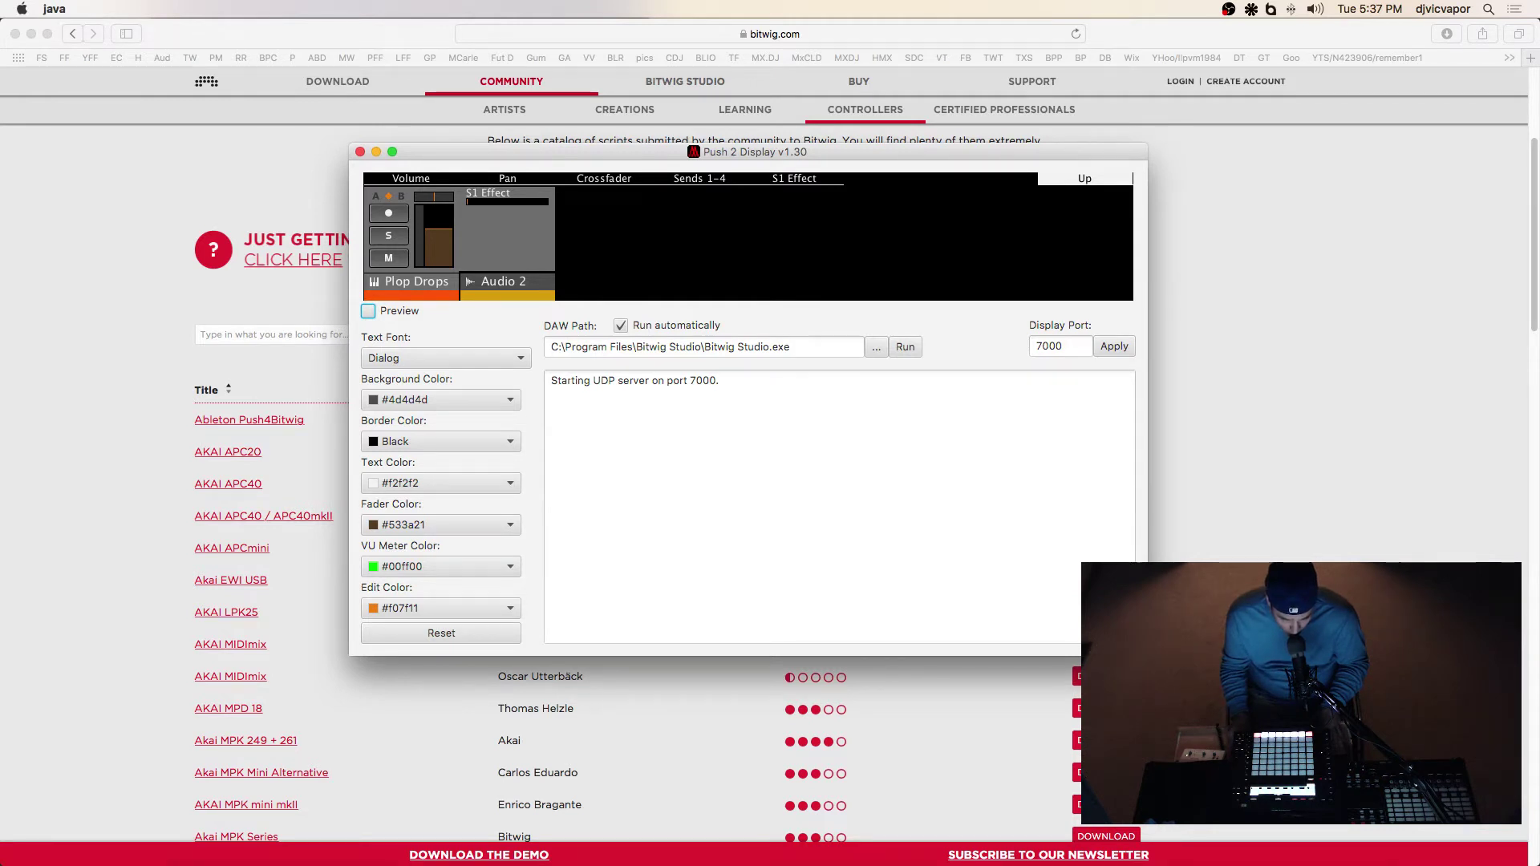
{"action": "mouse_move", "coordinate": [1027, 860]}
Return to Bitwig Studio and delete the existing Scene 1 clip on the Plop Drops track.
{"action": "left_click", "coordinate": [32, 38]}
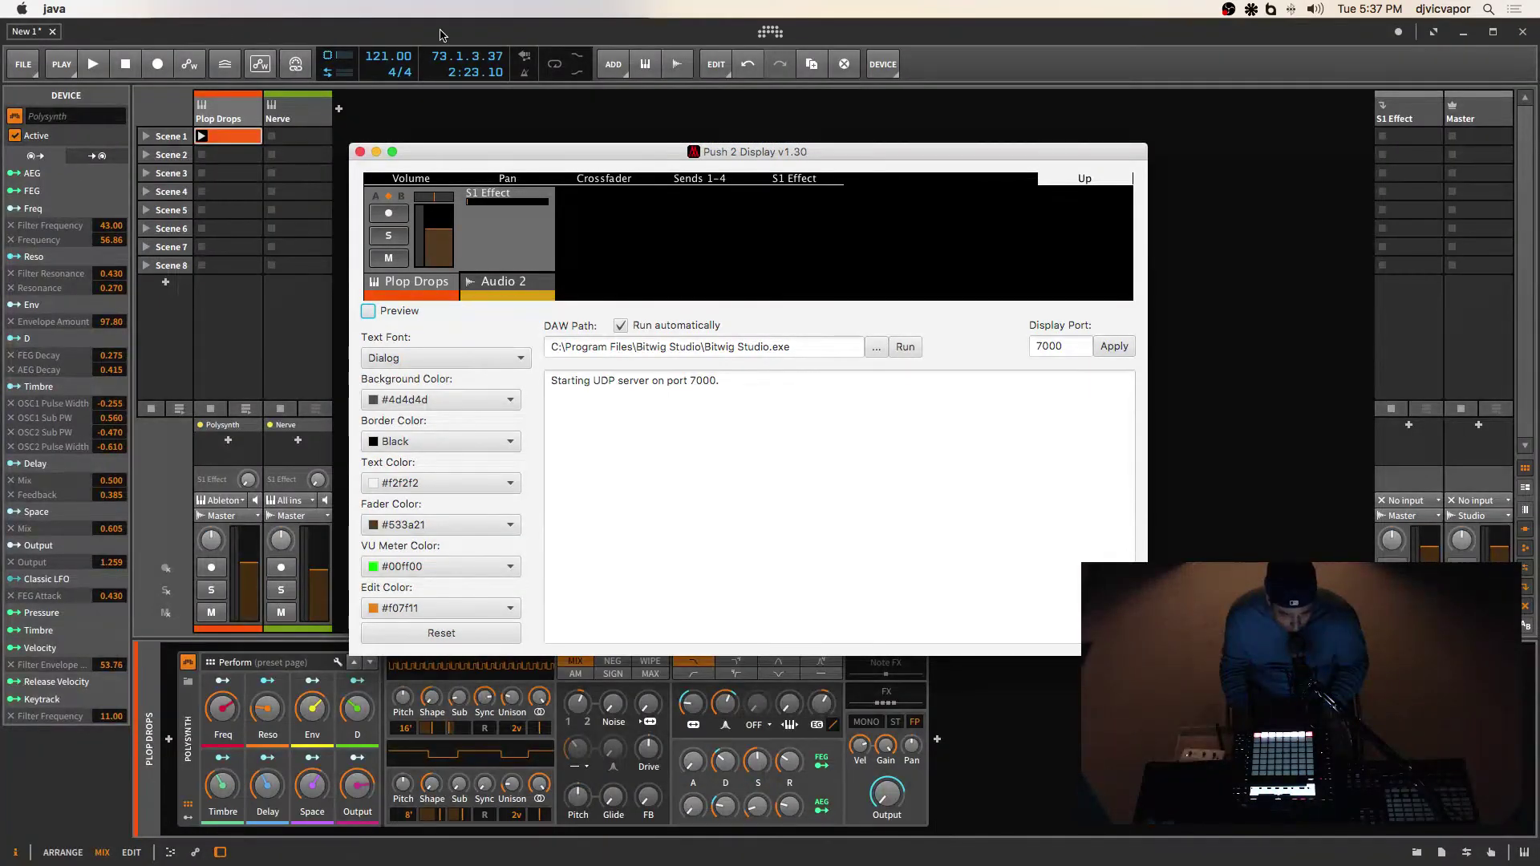
{"action": "key", "text": "super+Tab"}
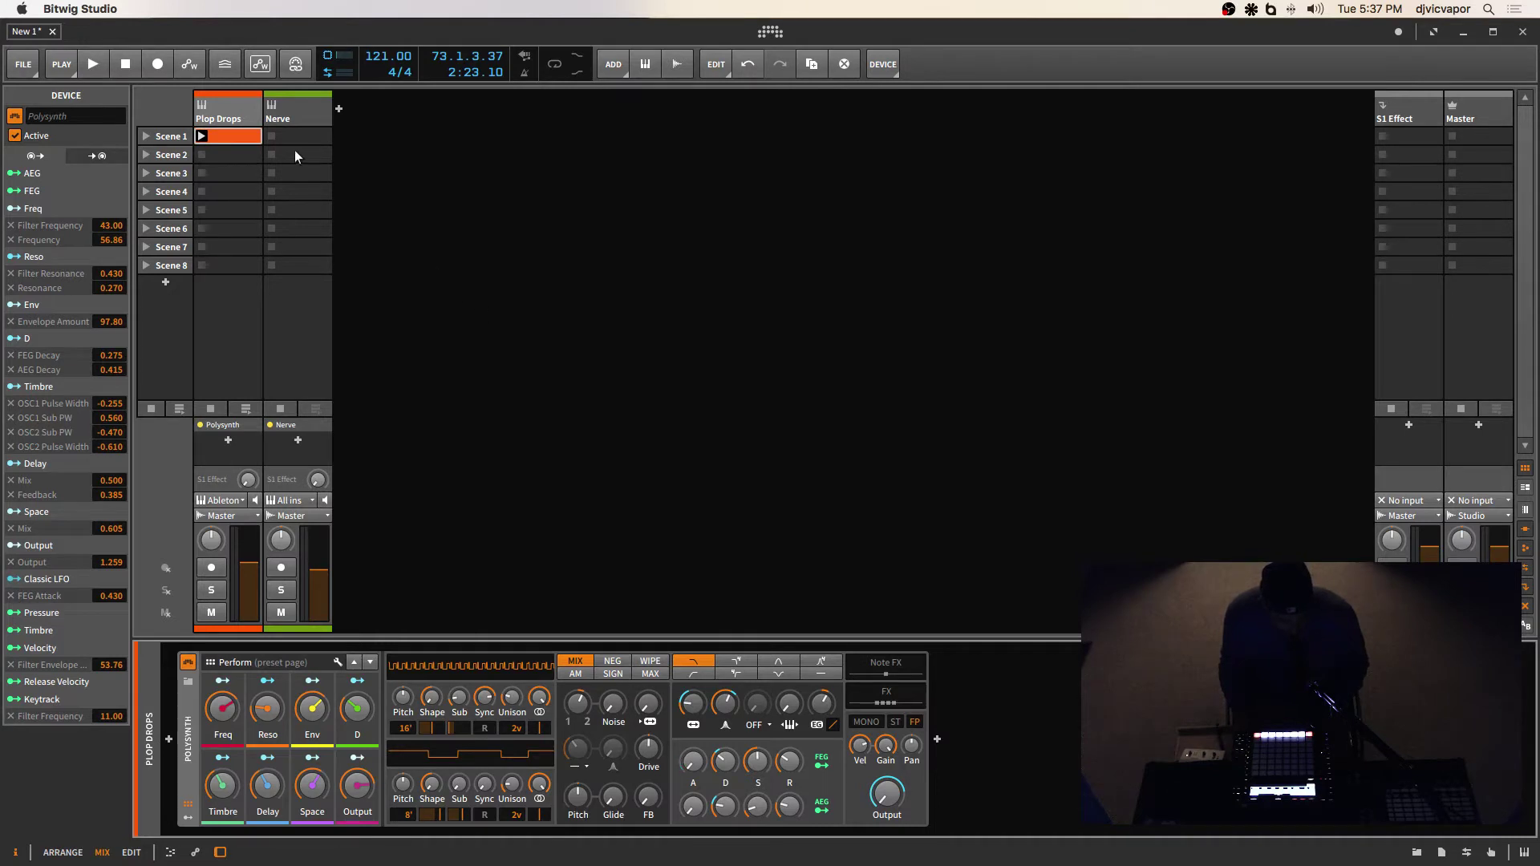
{"action": "double_click", "coordinate": [249, 137]}
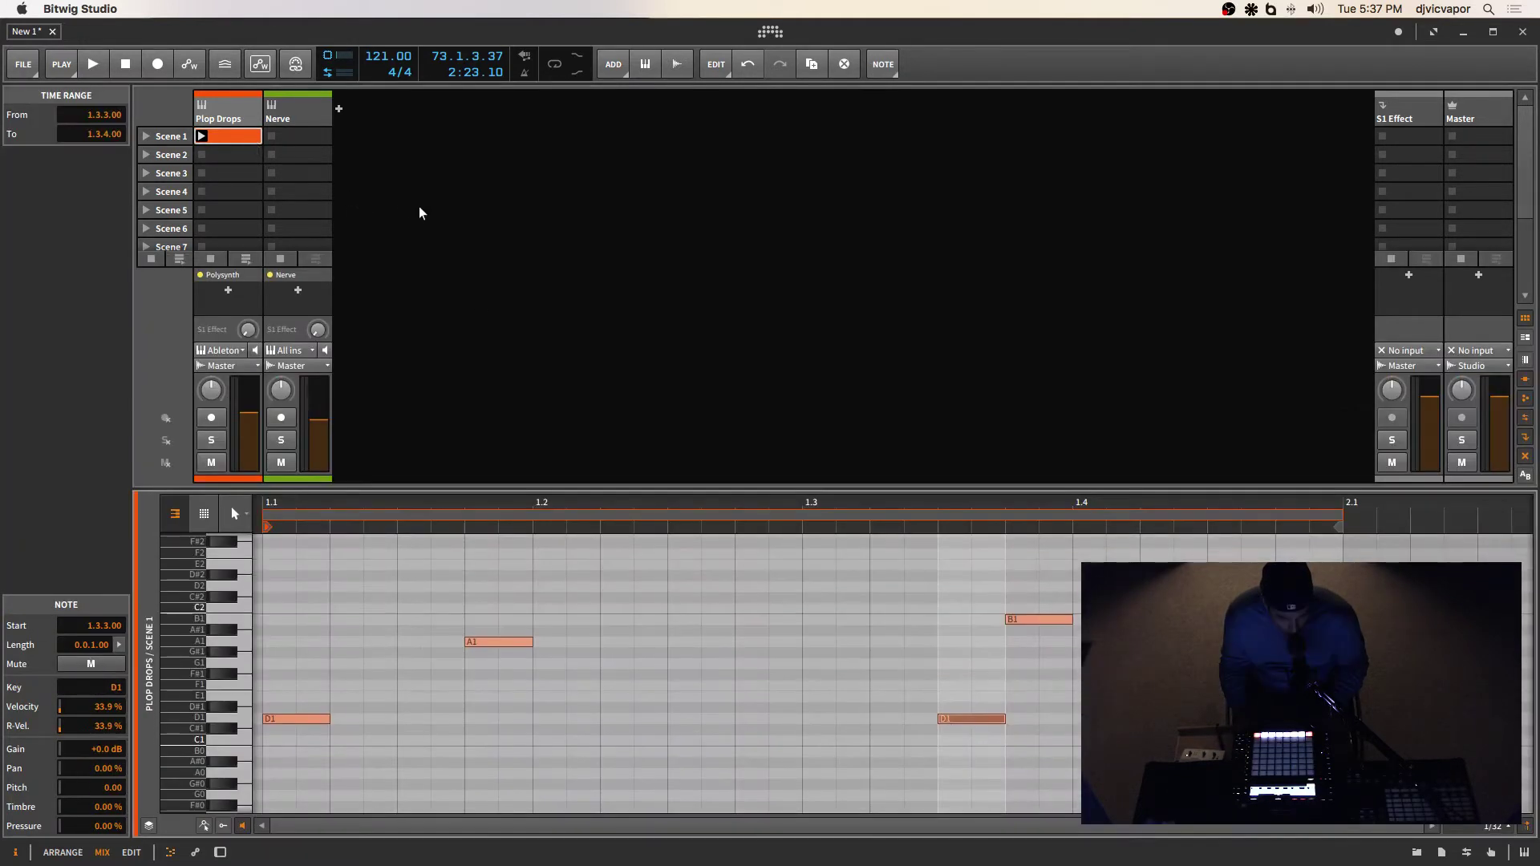
{"action": "left_click", "coordinate": [248, 138]}
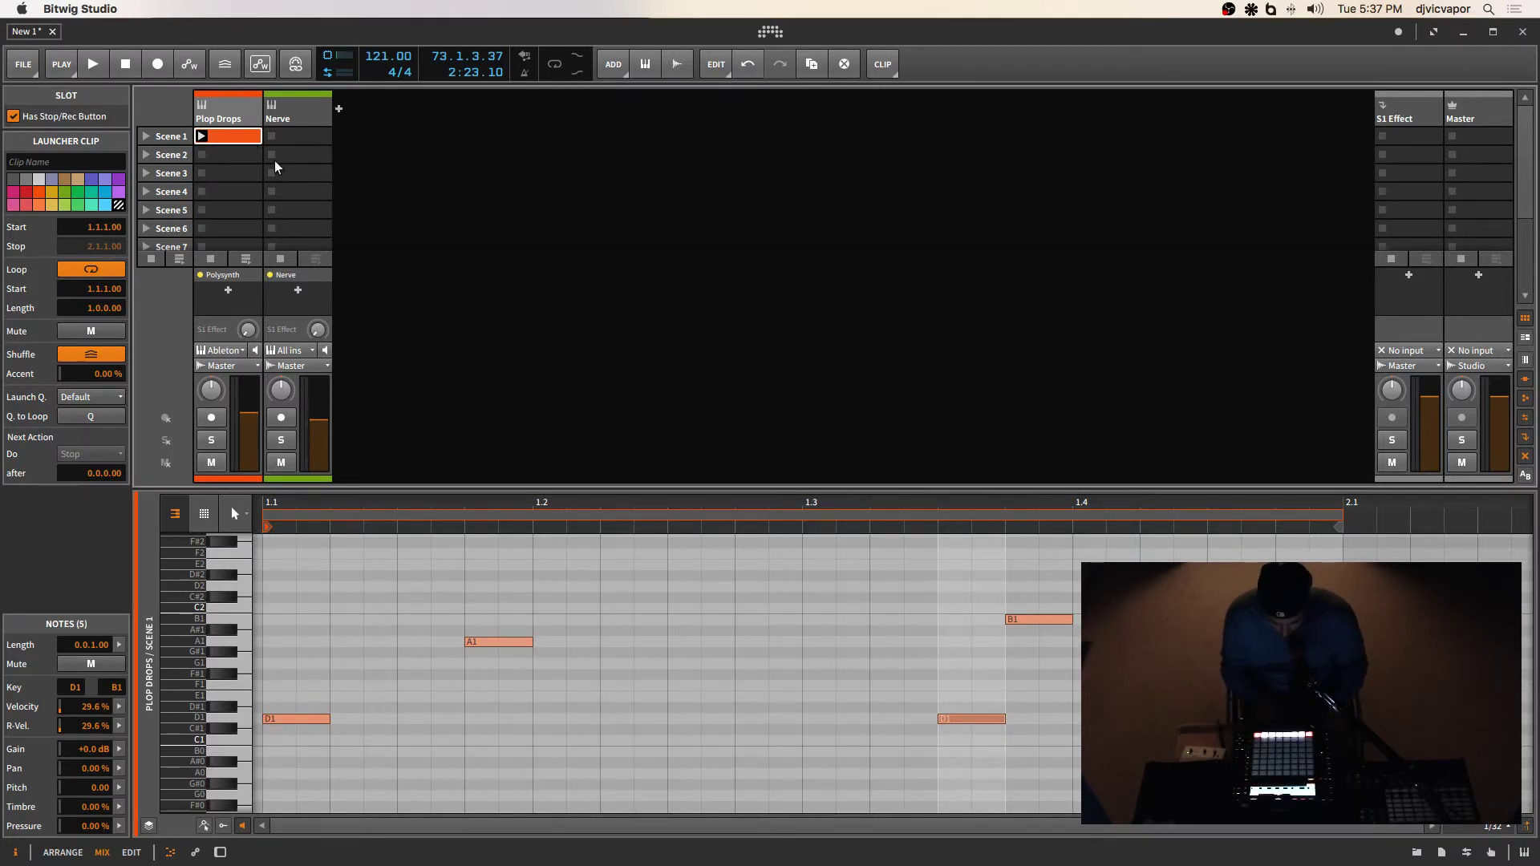
{"action": "key", "text": "Delete"}
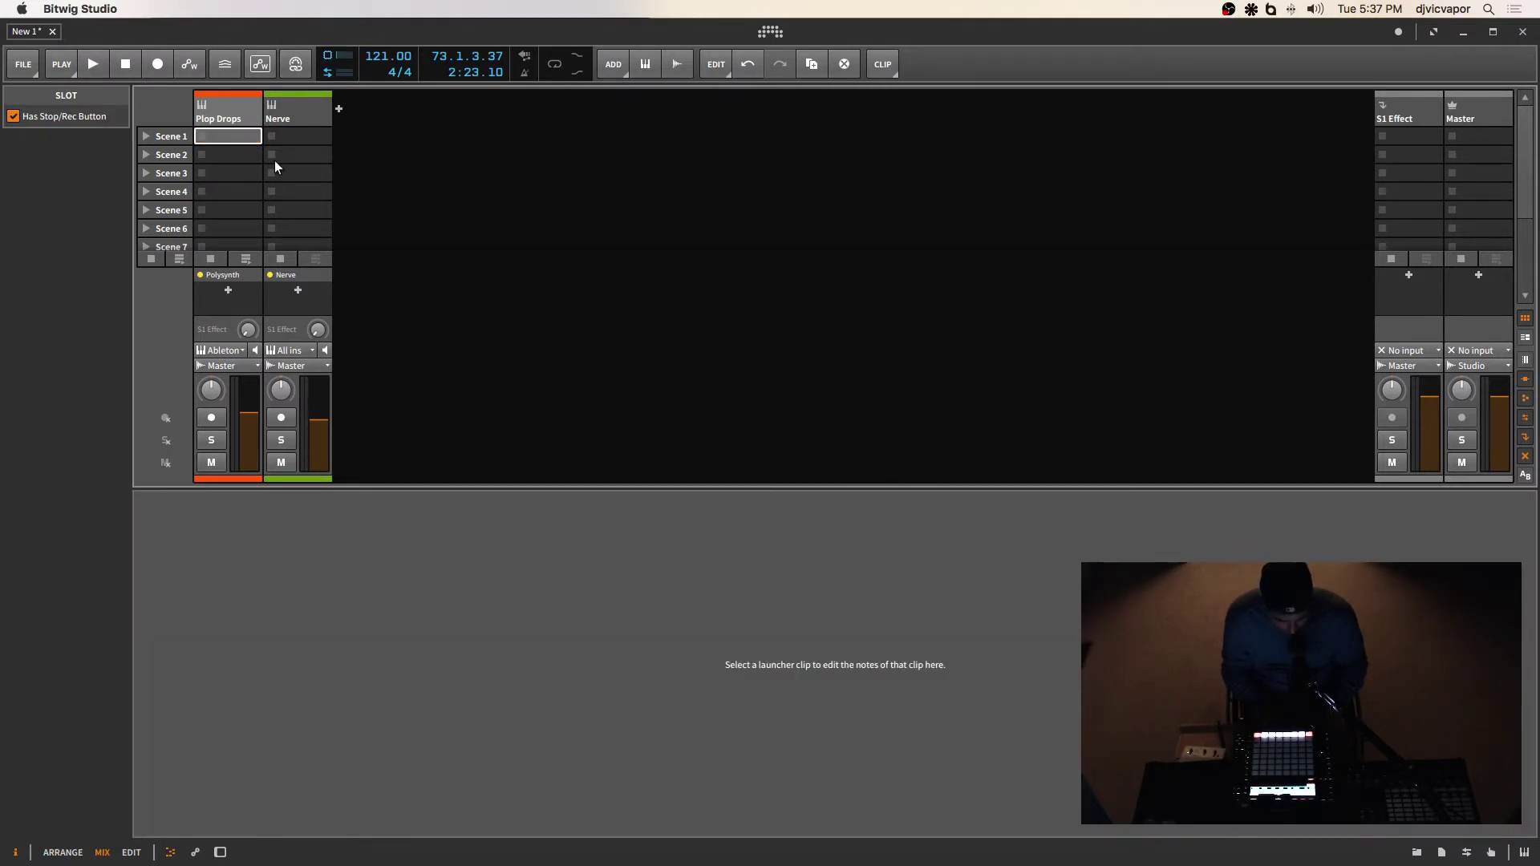
Create a new empty launcher clip in the Scene 1 slot of the Plop Drops track.
{"action": "left_click", "coordinate": [239, 112]}
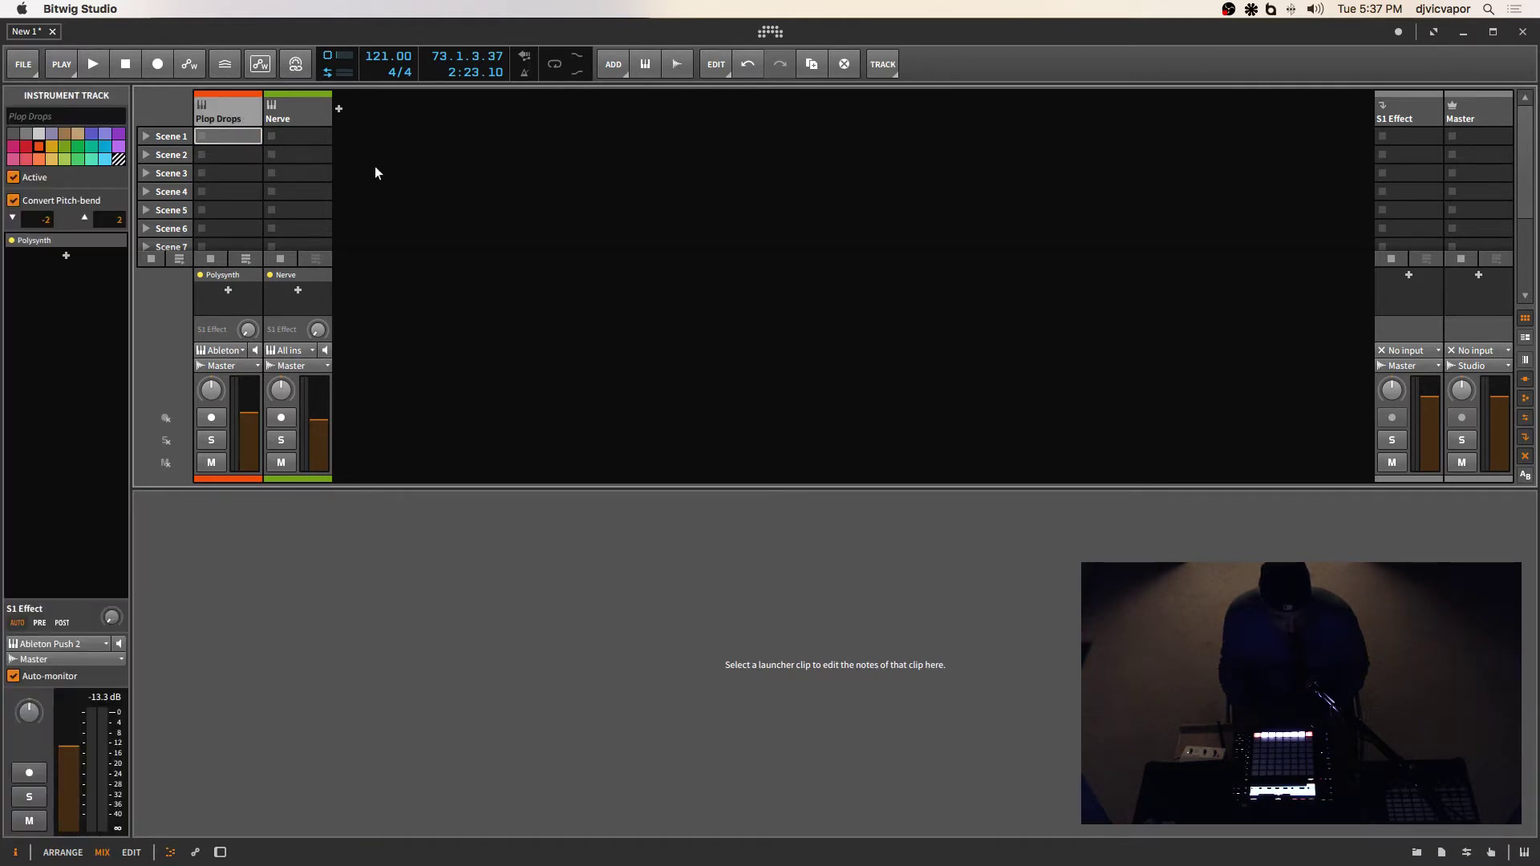
{"action": "double_click", "coordinate": [227, 135]}
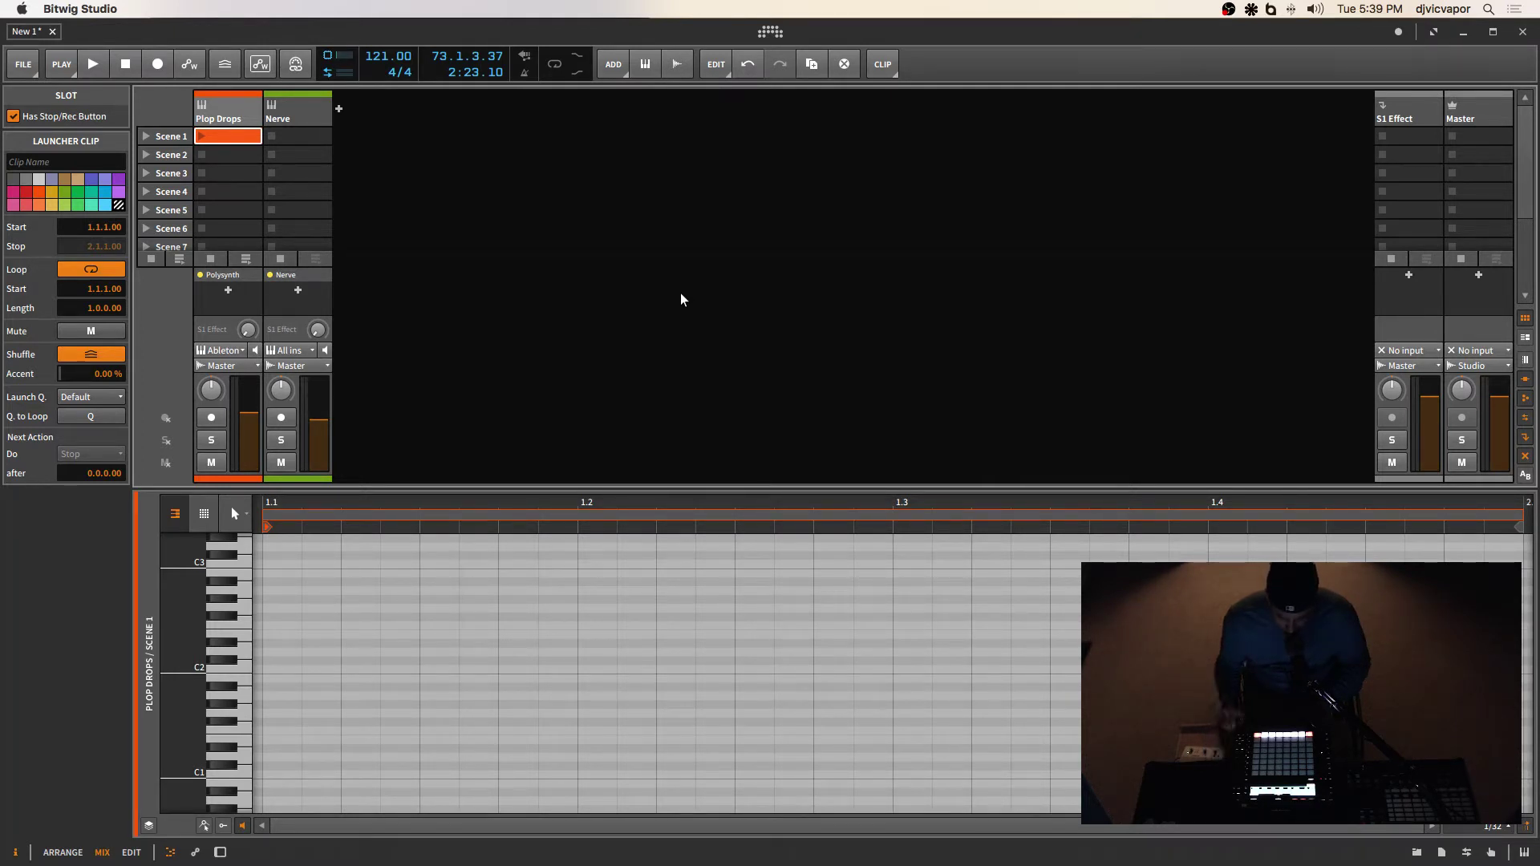
{"action": "left_click", "coordinate": [305, 117]}
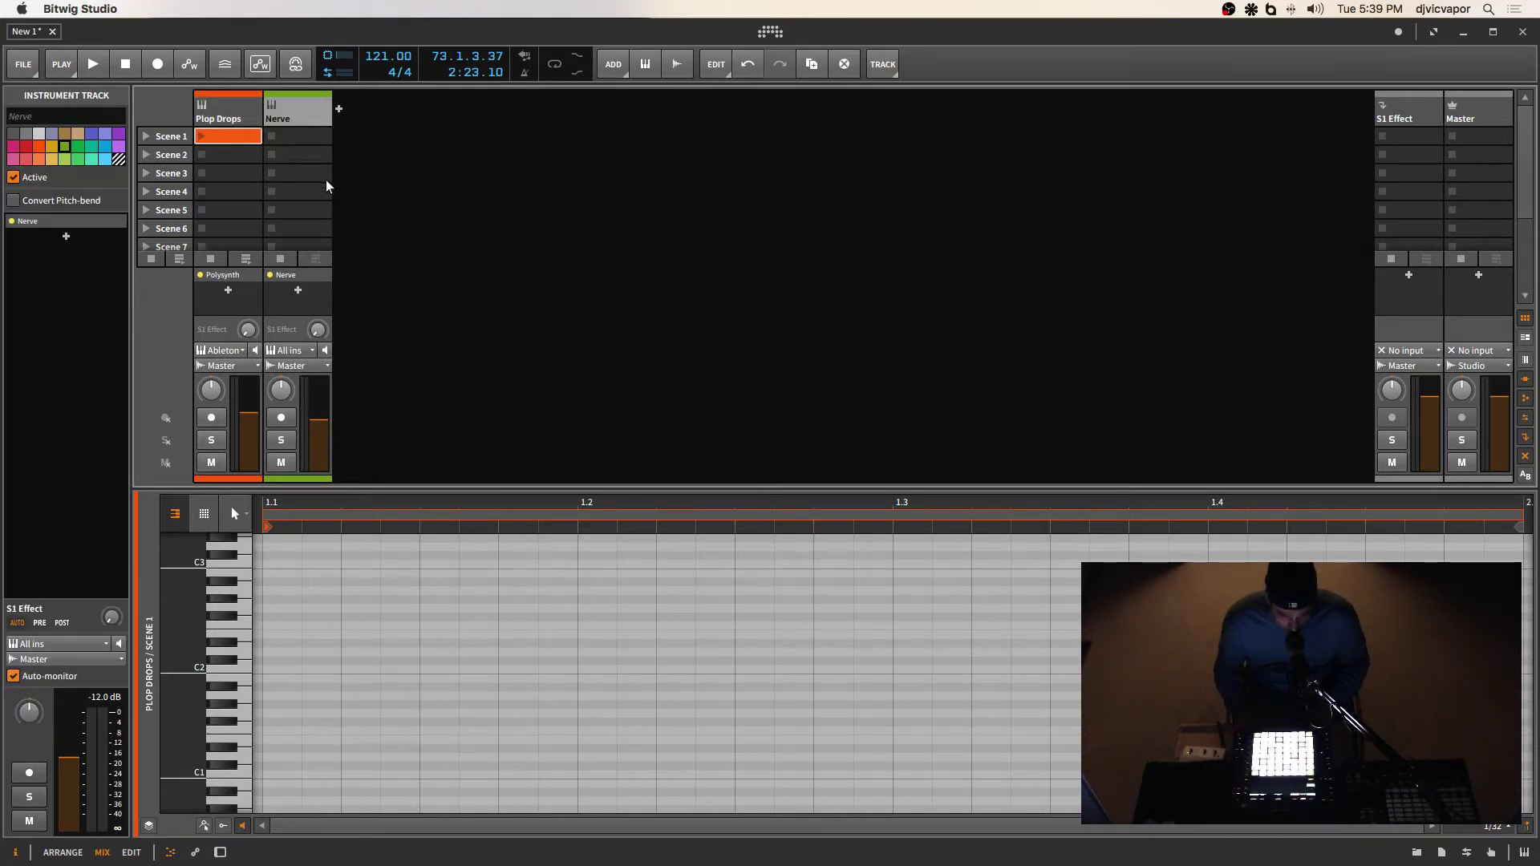
{"action": "left_click", "coordinate": [220, 113]}
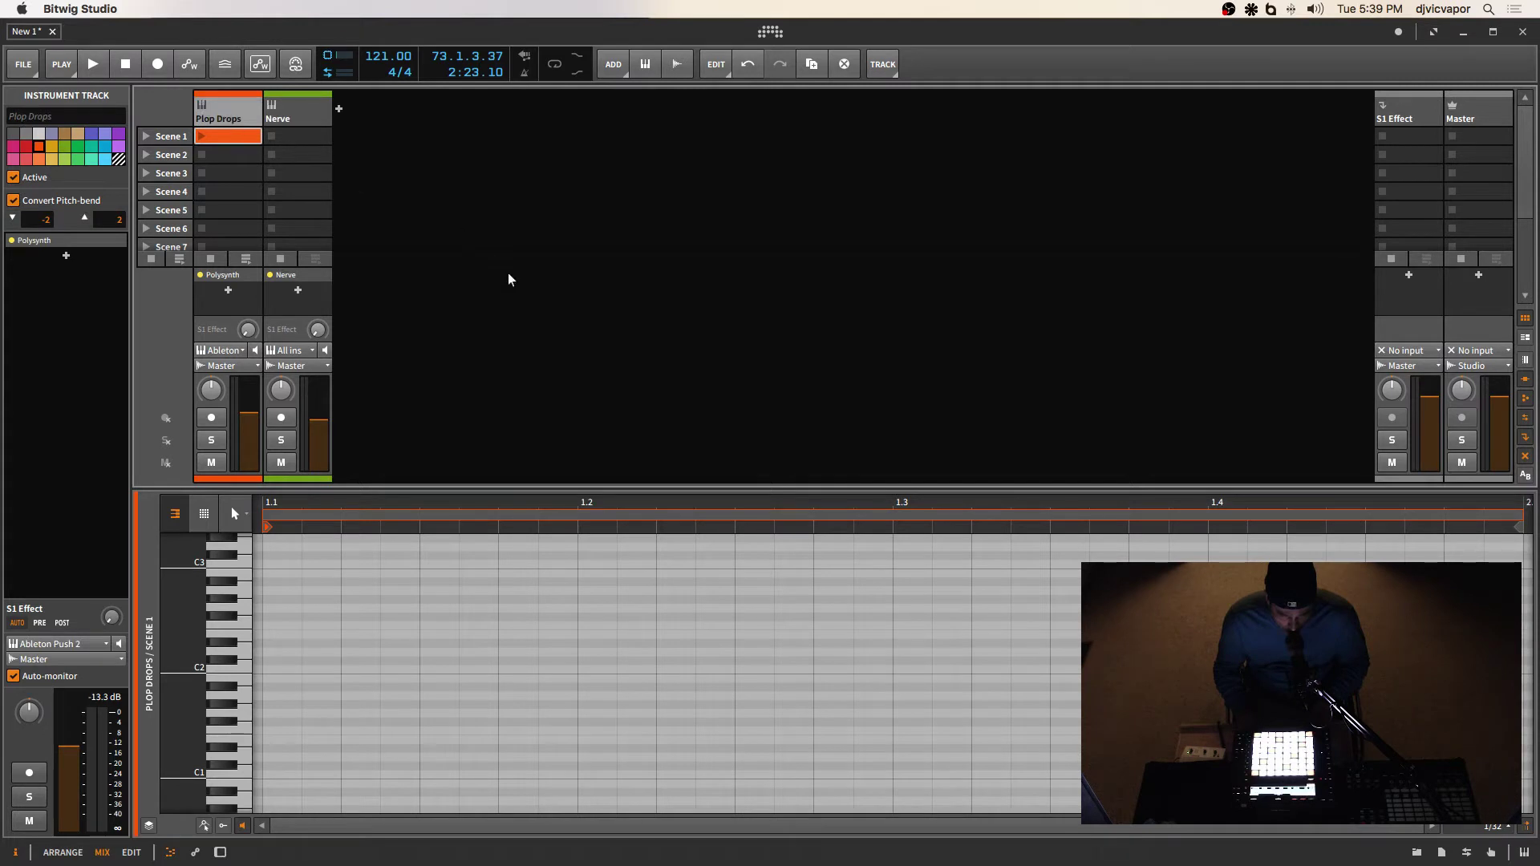
{"action": "left_click", "coordinate": [241, 137]}
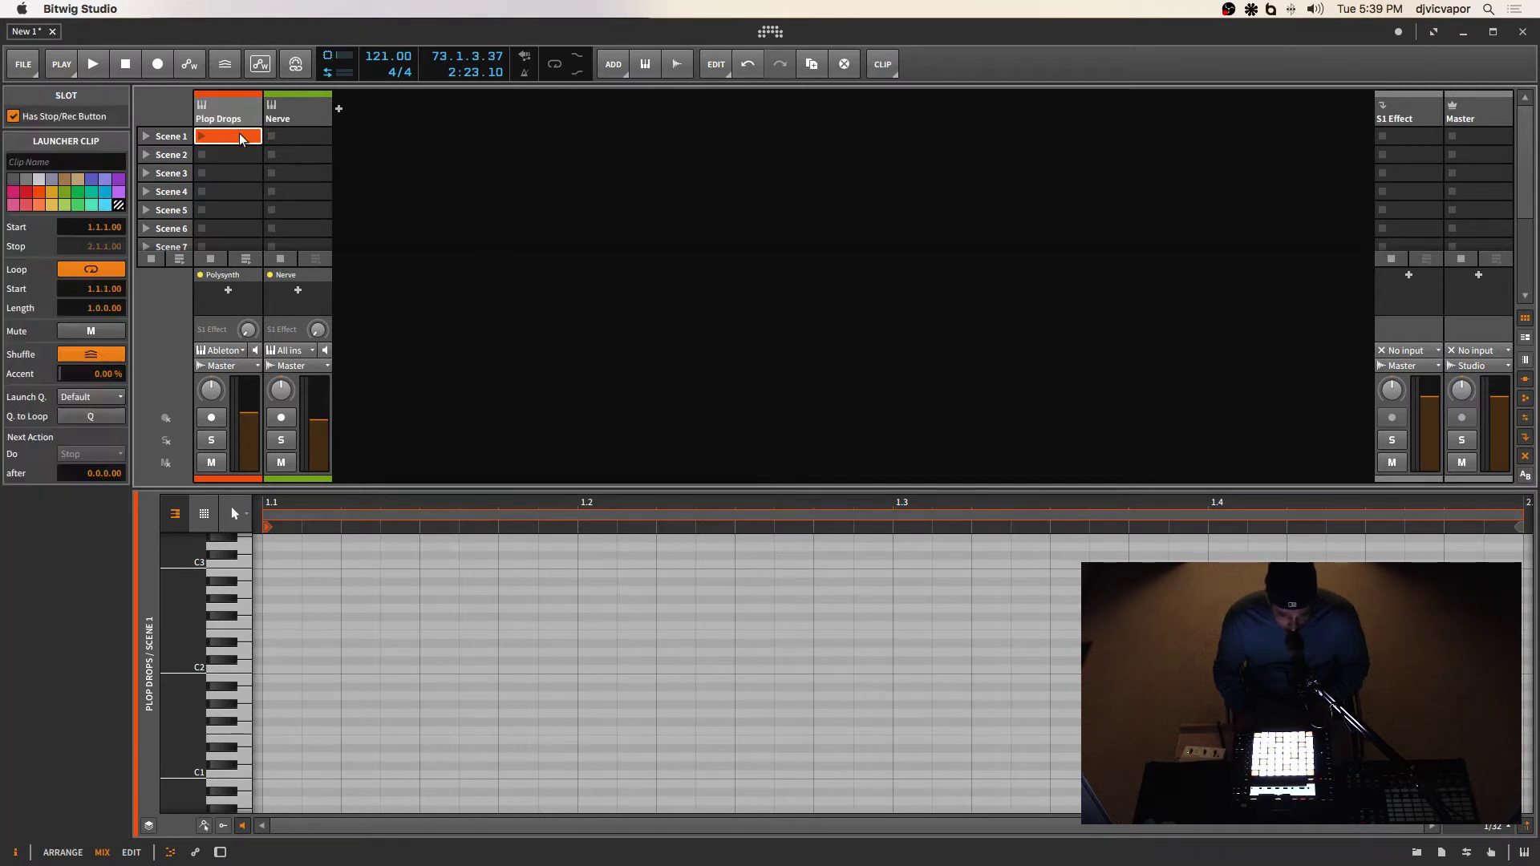
{"action": "key", "text": "Escape"}
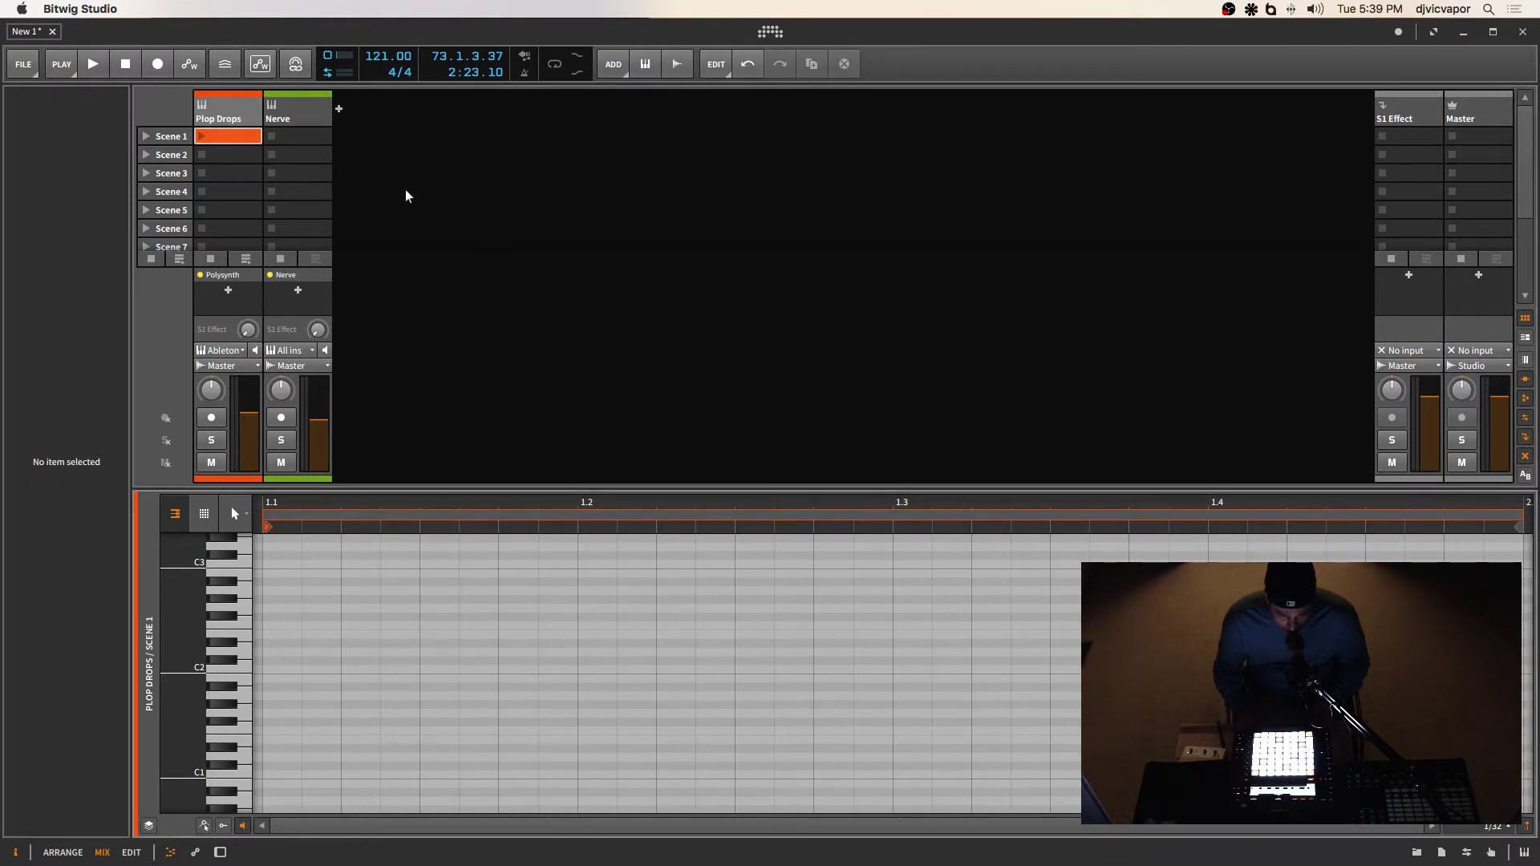
Show the Polysynth device of the Plop Drops track and start playback.
{"action": "left_click", "coordinate": [218, 136]}
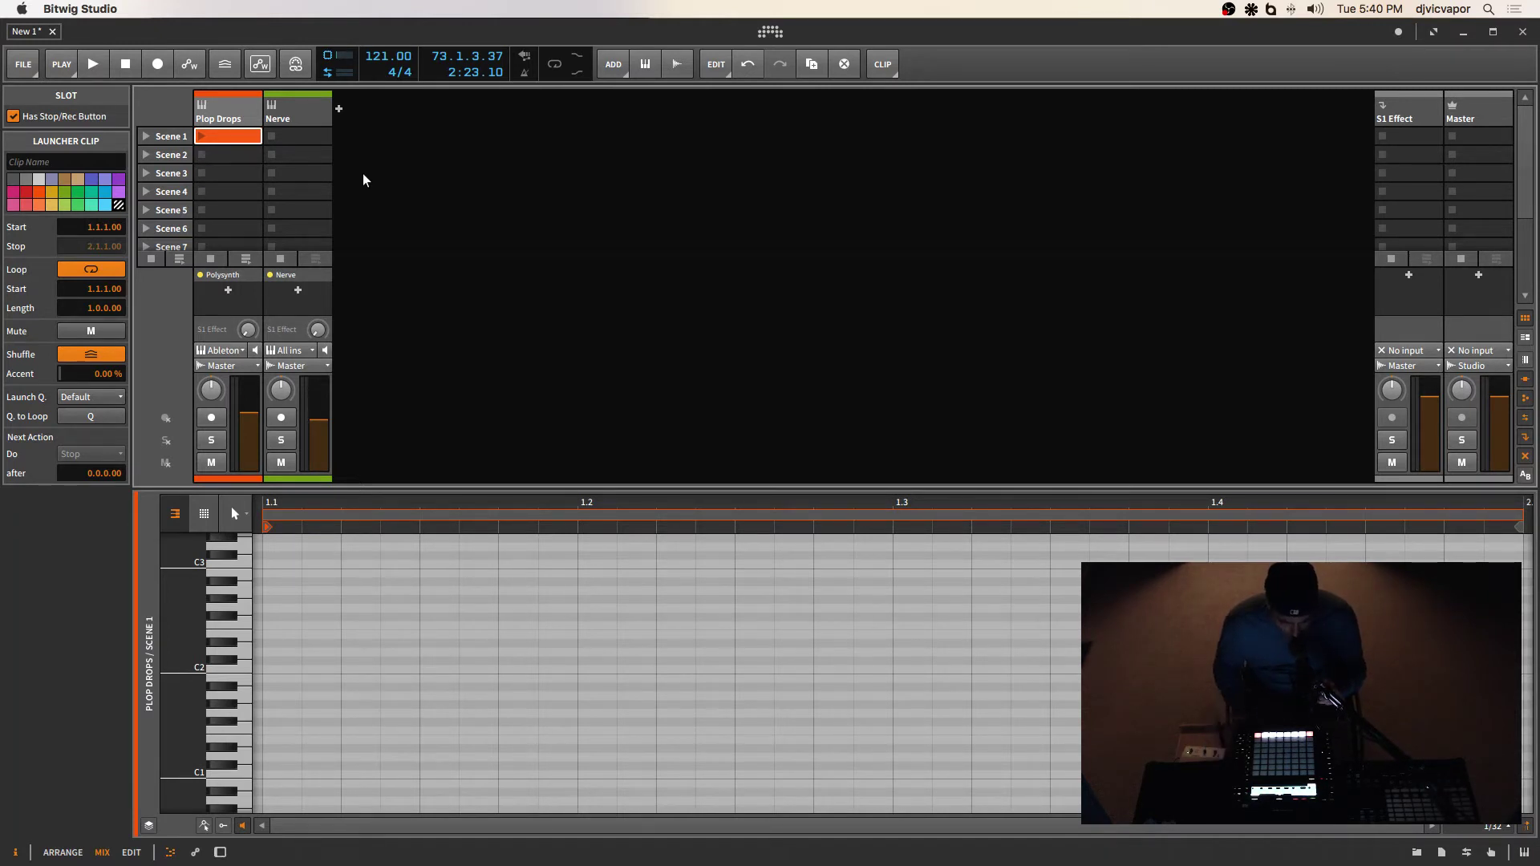
{"action": "left_click", "coordinate": [243, 108]}
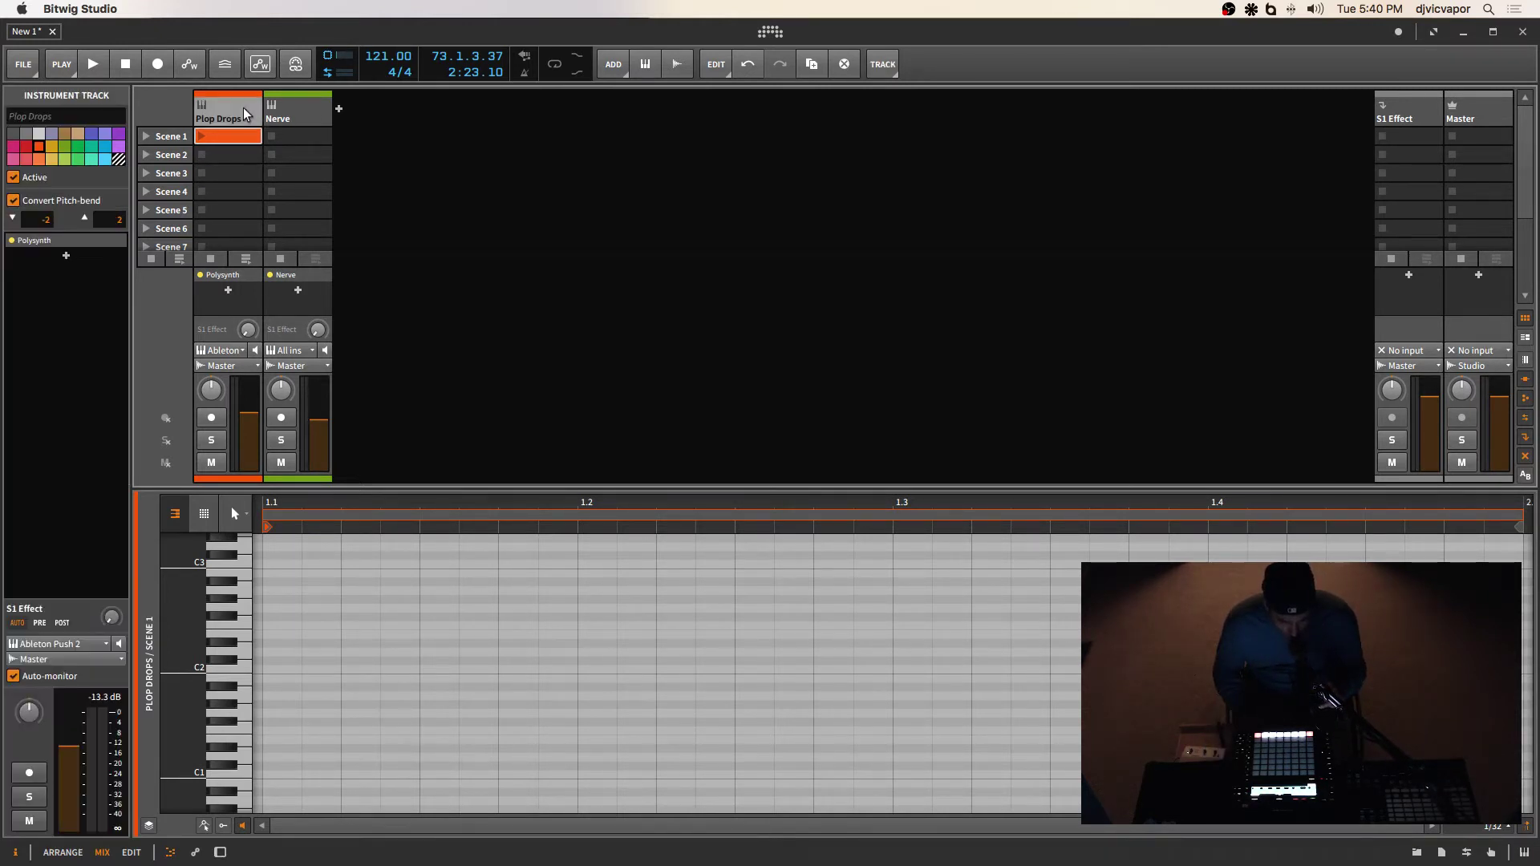
{"action": "key", "text": "d"}
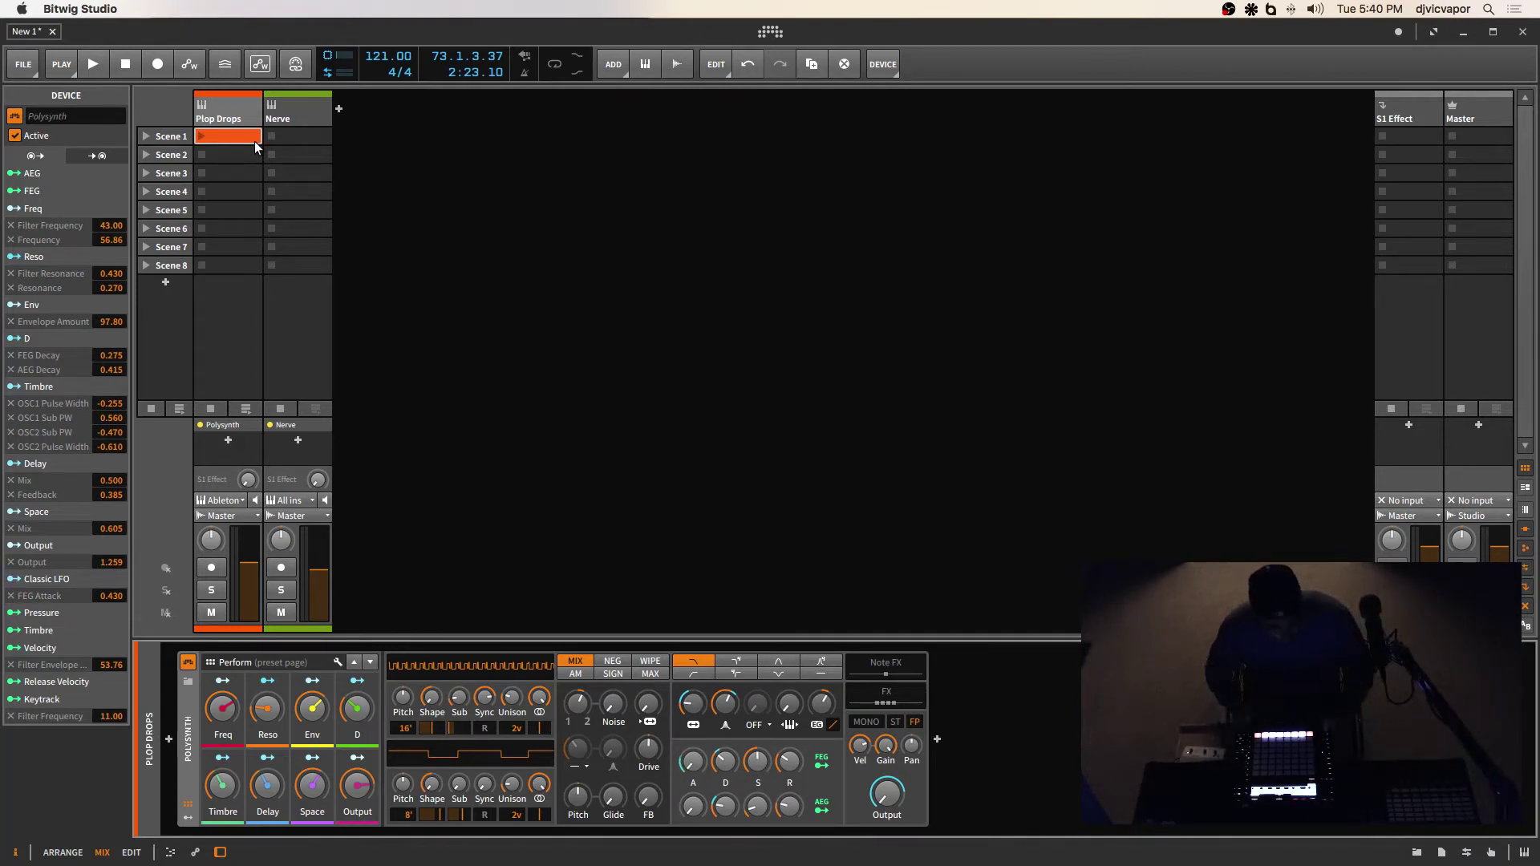
{"action": "key", "text": "space"}
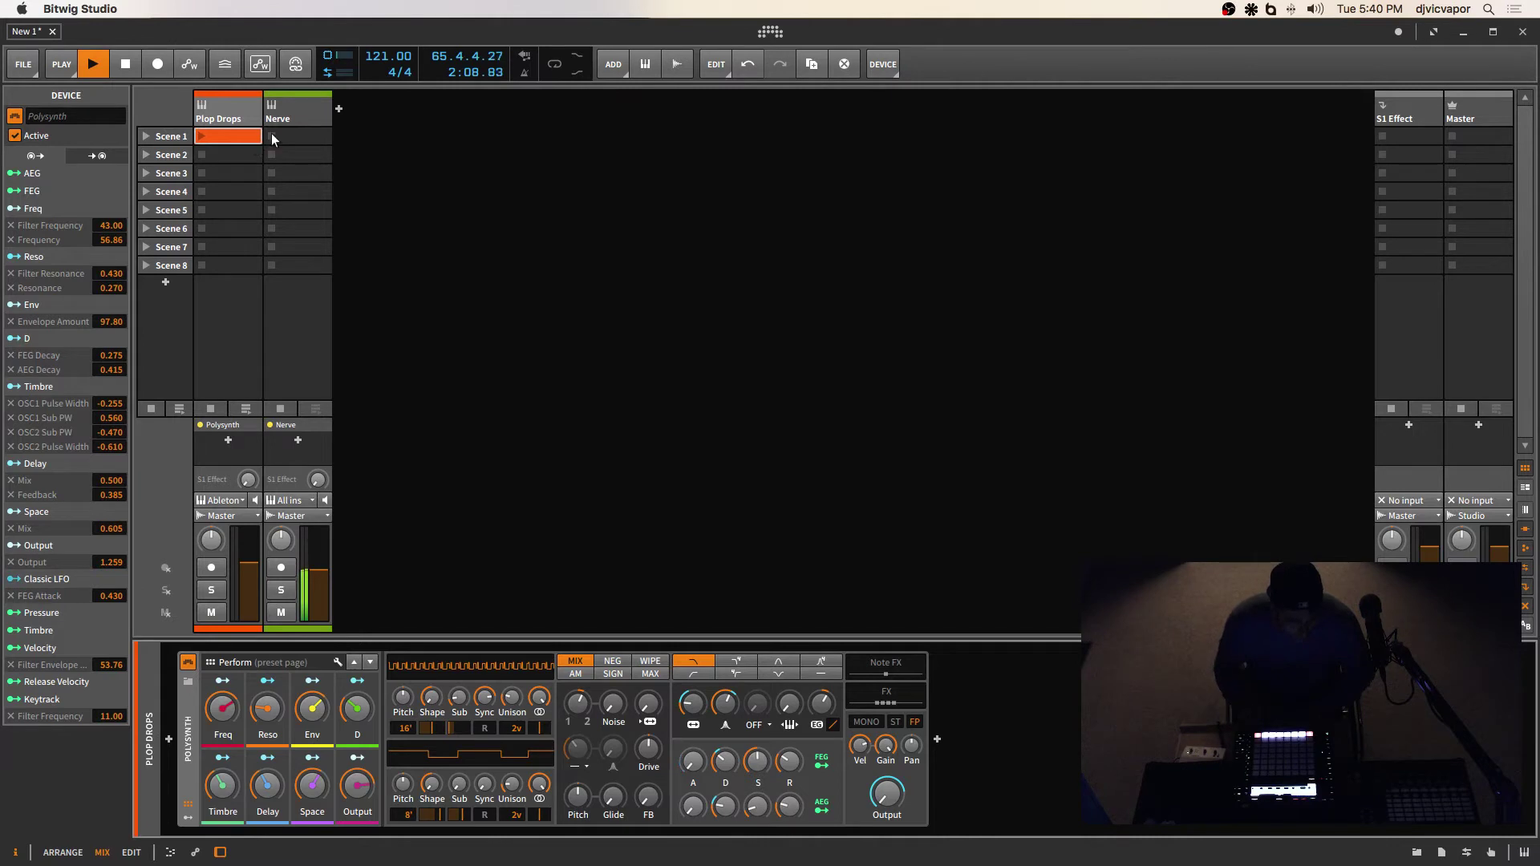
Open the Plop Drops Scene 1 clip in the note editor and enlarge the editor area upward.
{"action": "double_click", "coordinate": [219, 132]}
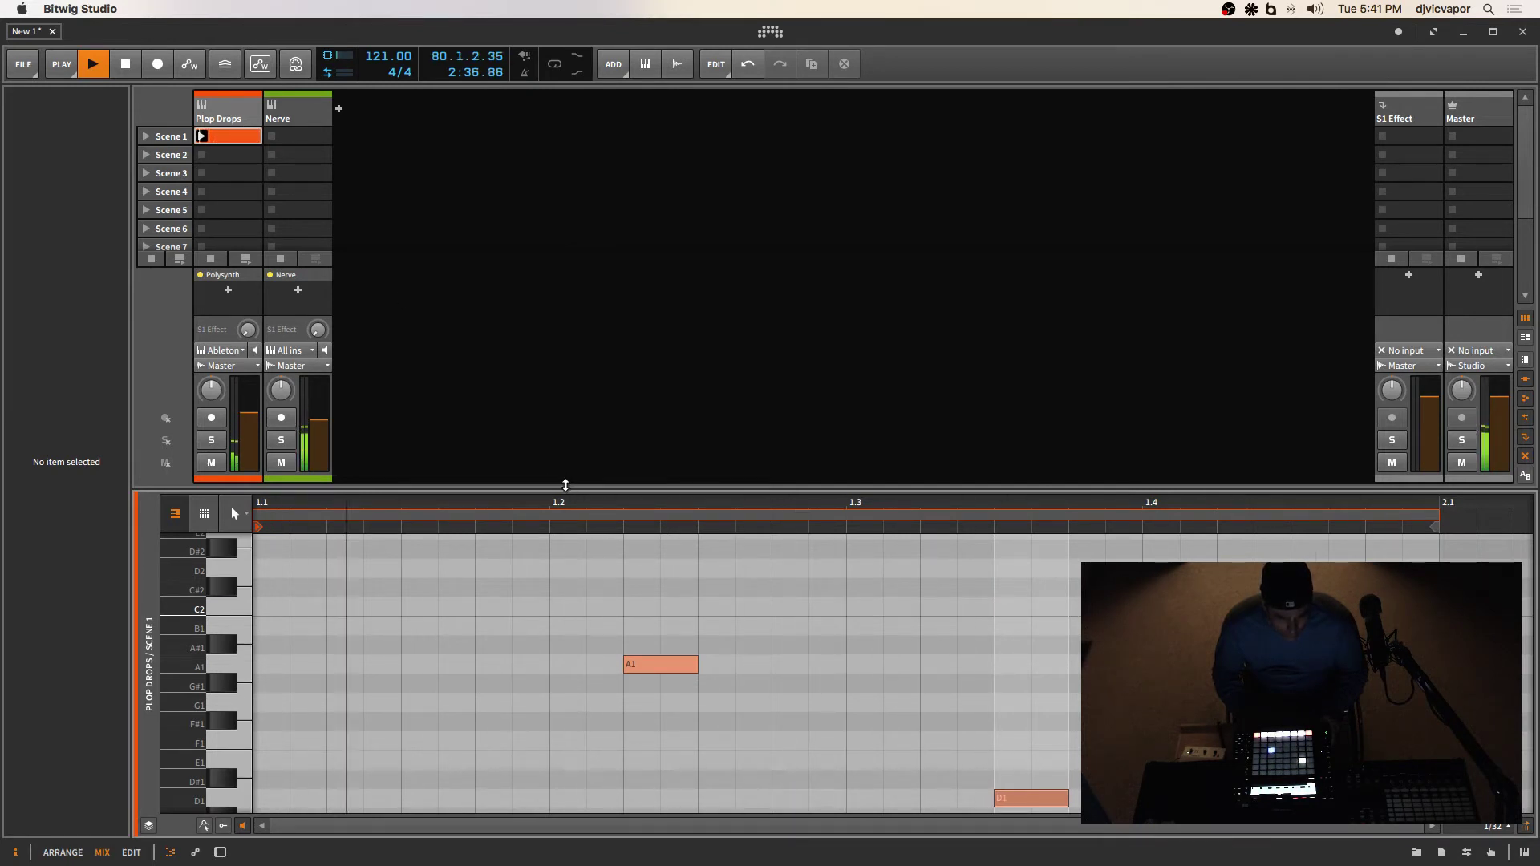
{"action": "left_click_drag", "start_coordinate": [567, 482], "coordinate": [564, 234]}
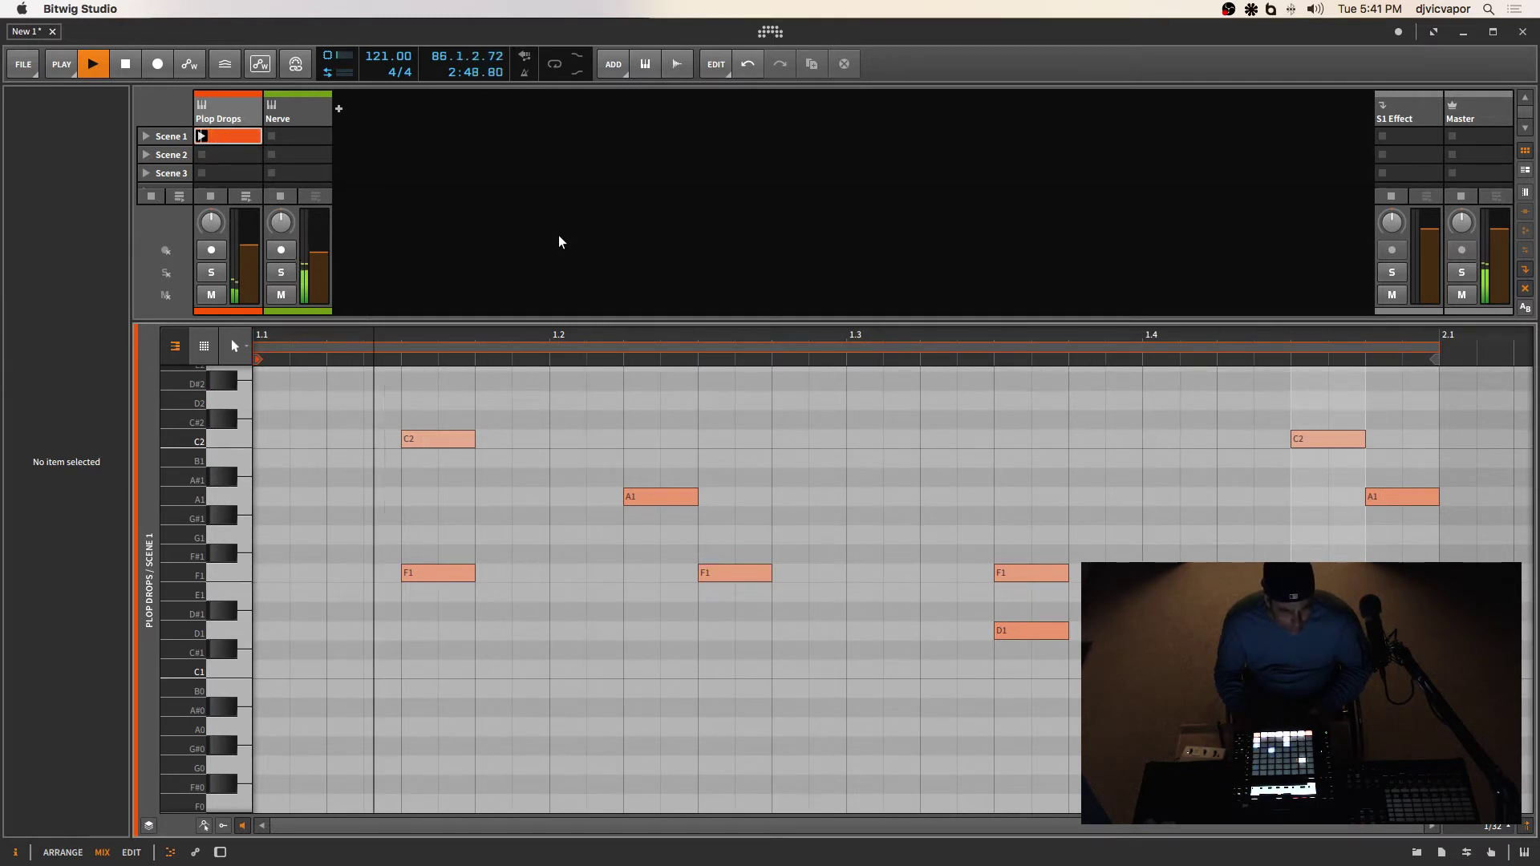
Bring back the Polysynth device view and stop playback.
{"action": "key", "text": "d"}
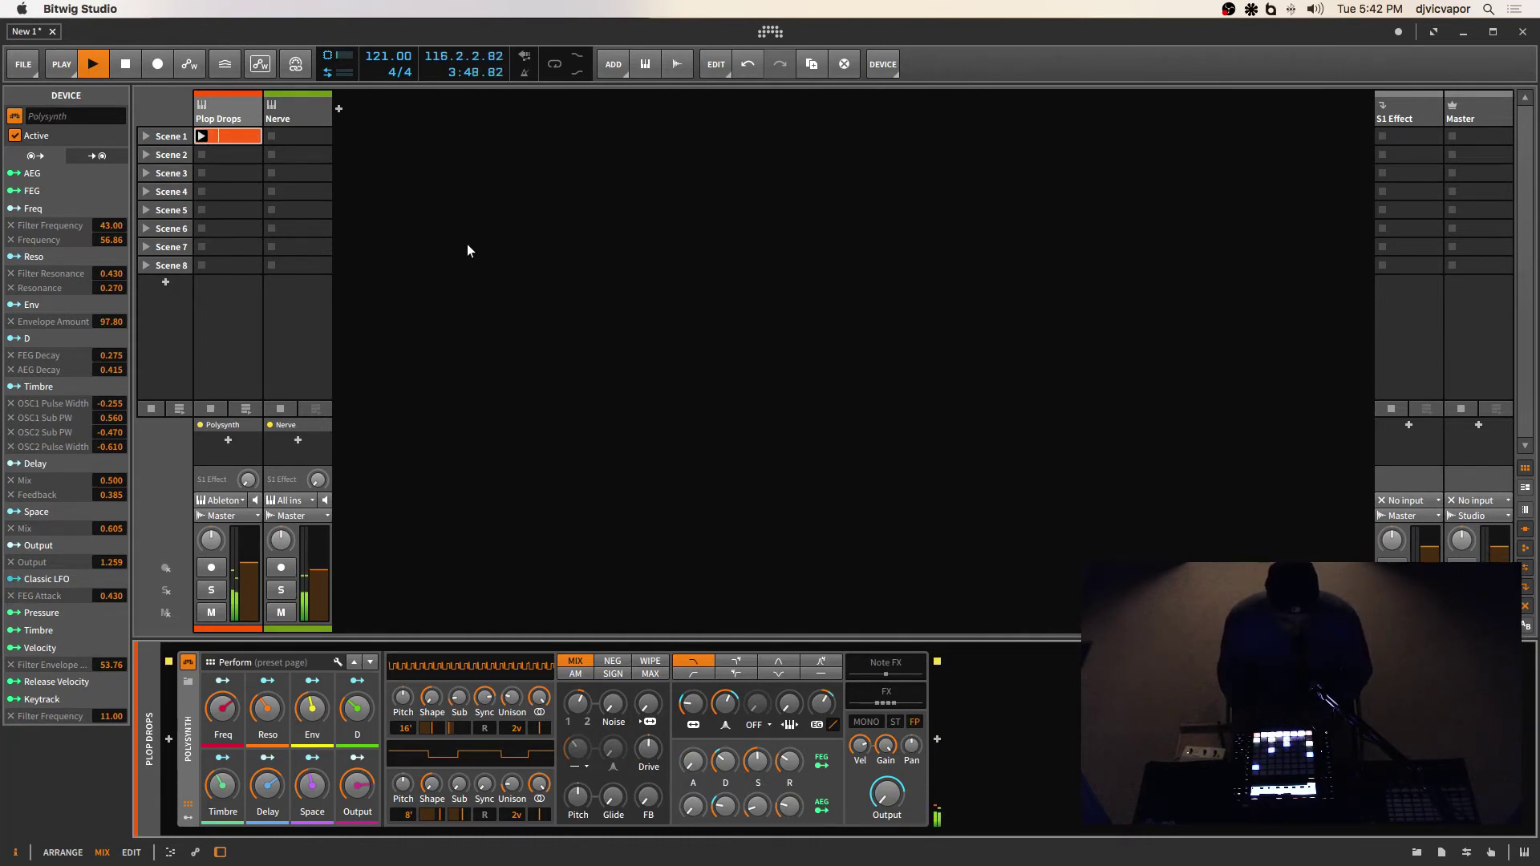
{"action": "key", "text": "space"}
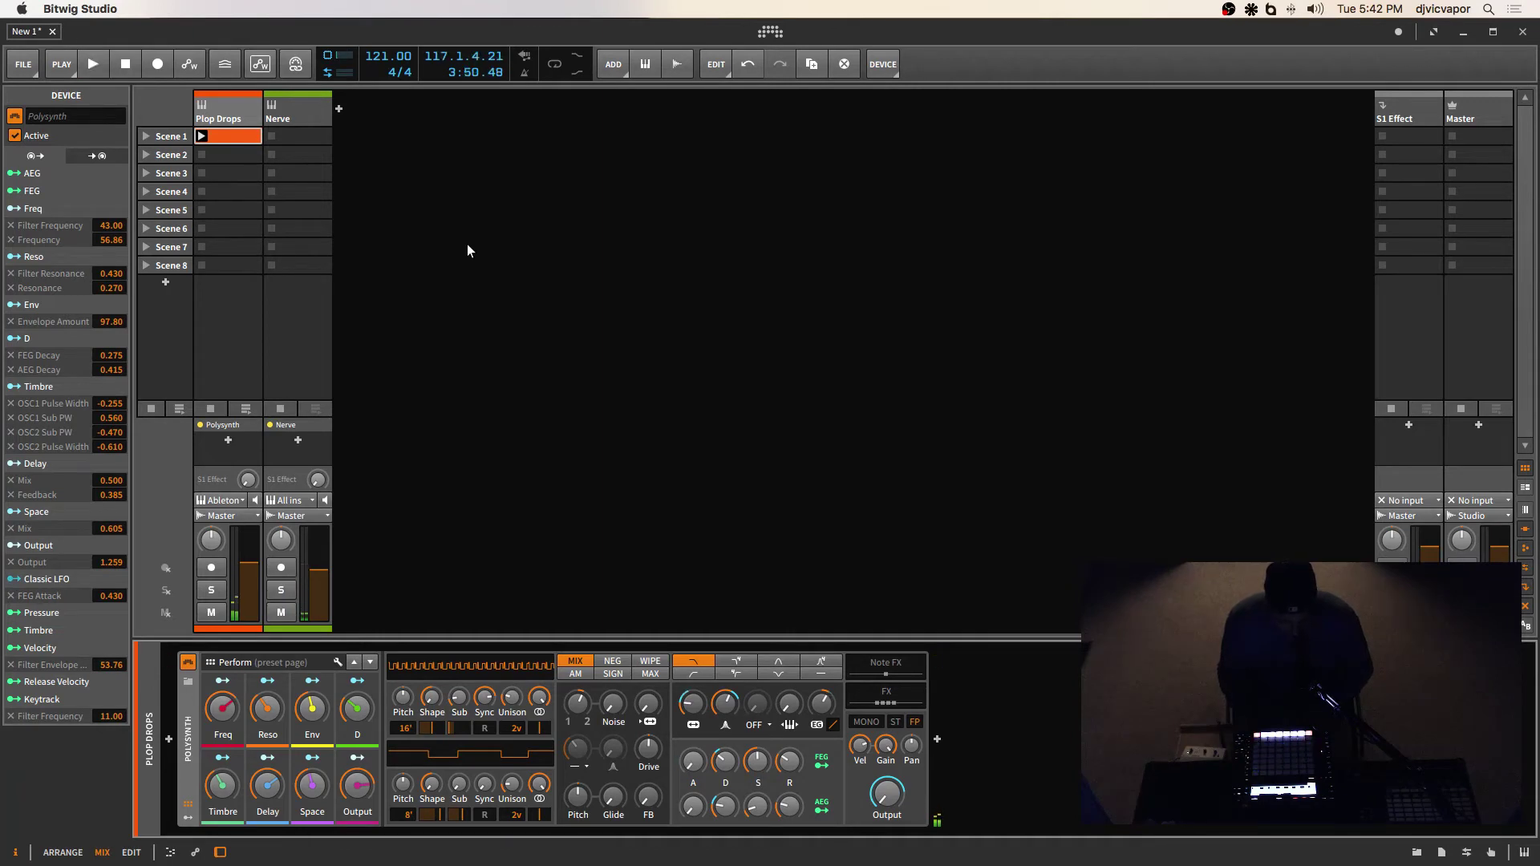
Review the notes of the Plop Drops Scene 1 clip, ending back at the track's device view.
{"action": "double_click", "coordinate": [246, 134]}
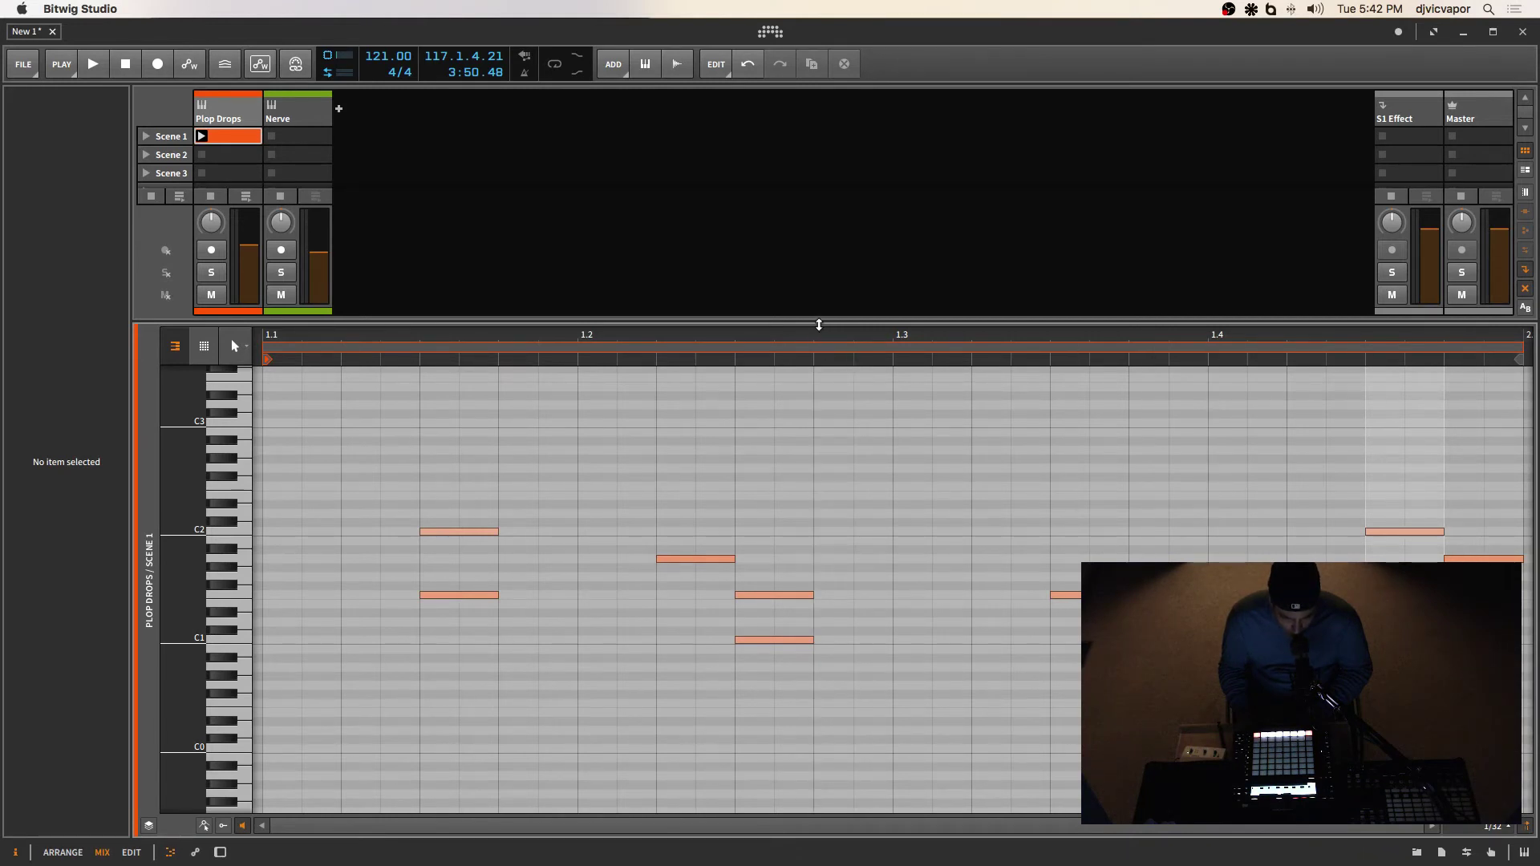
{"action": "left_click", "coordinate": [245, 118]}
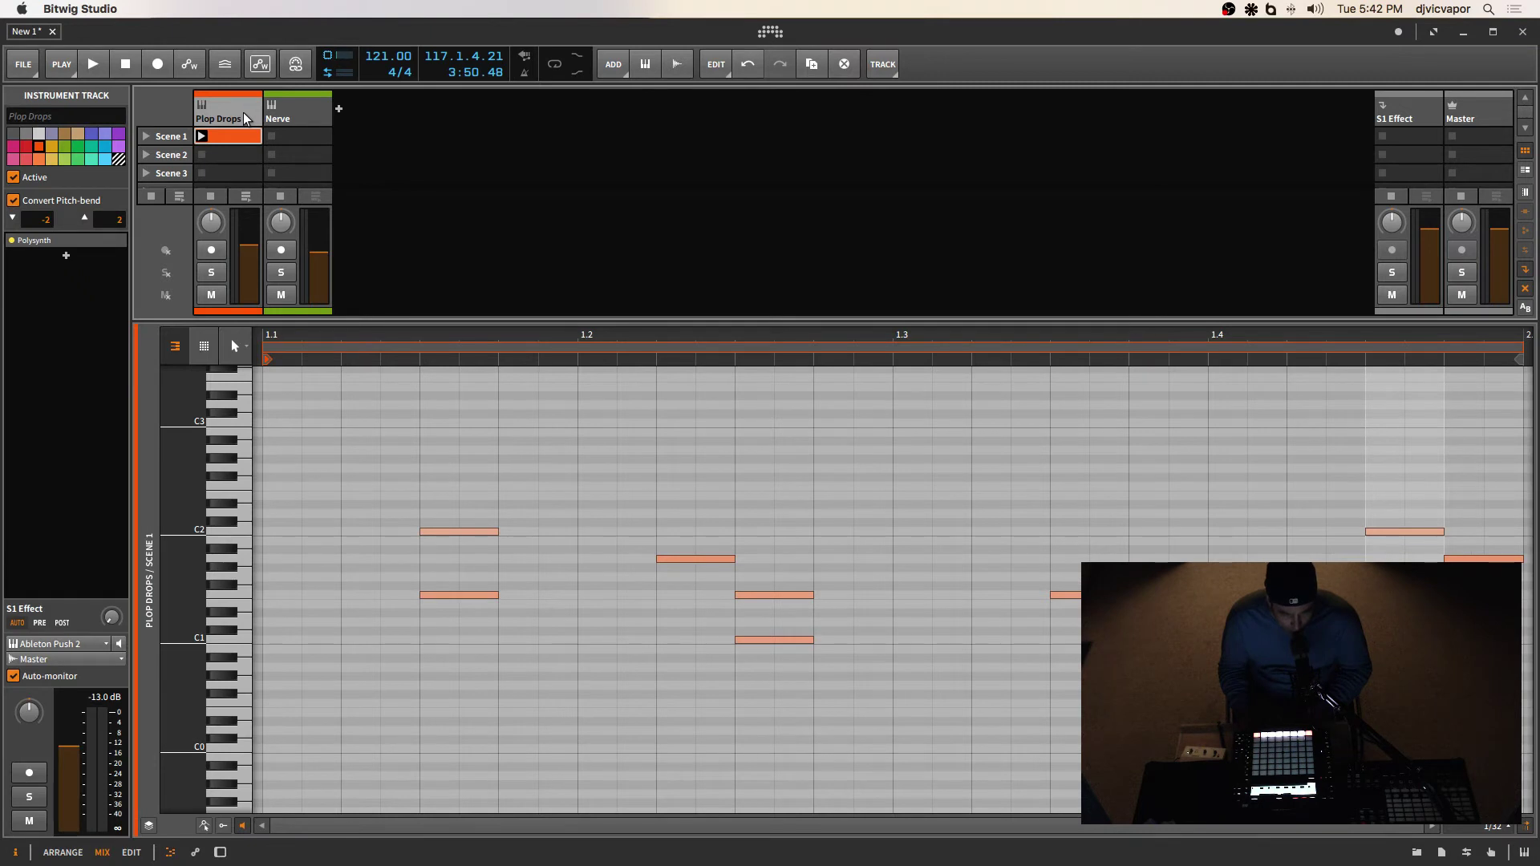
{"action": "key", "text": "d"}
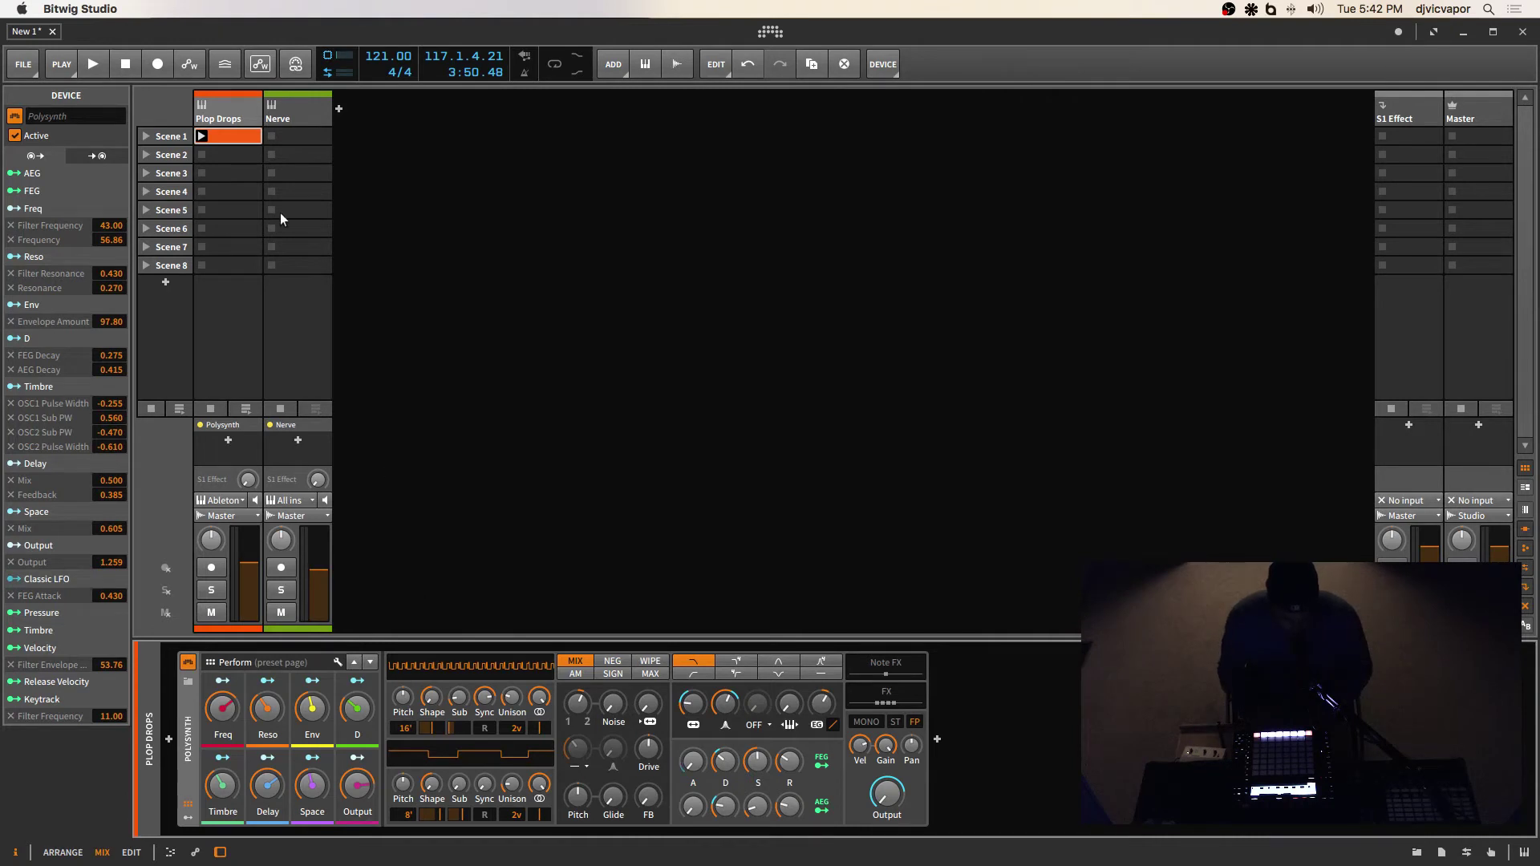
Reopen the Plop Drops Scene 1 clip in the note editor and select the clip to inspect its properties.
{"action": "left_click", "coordinate": [227, 139]}
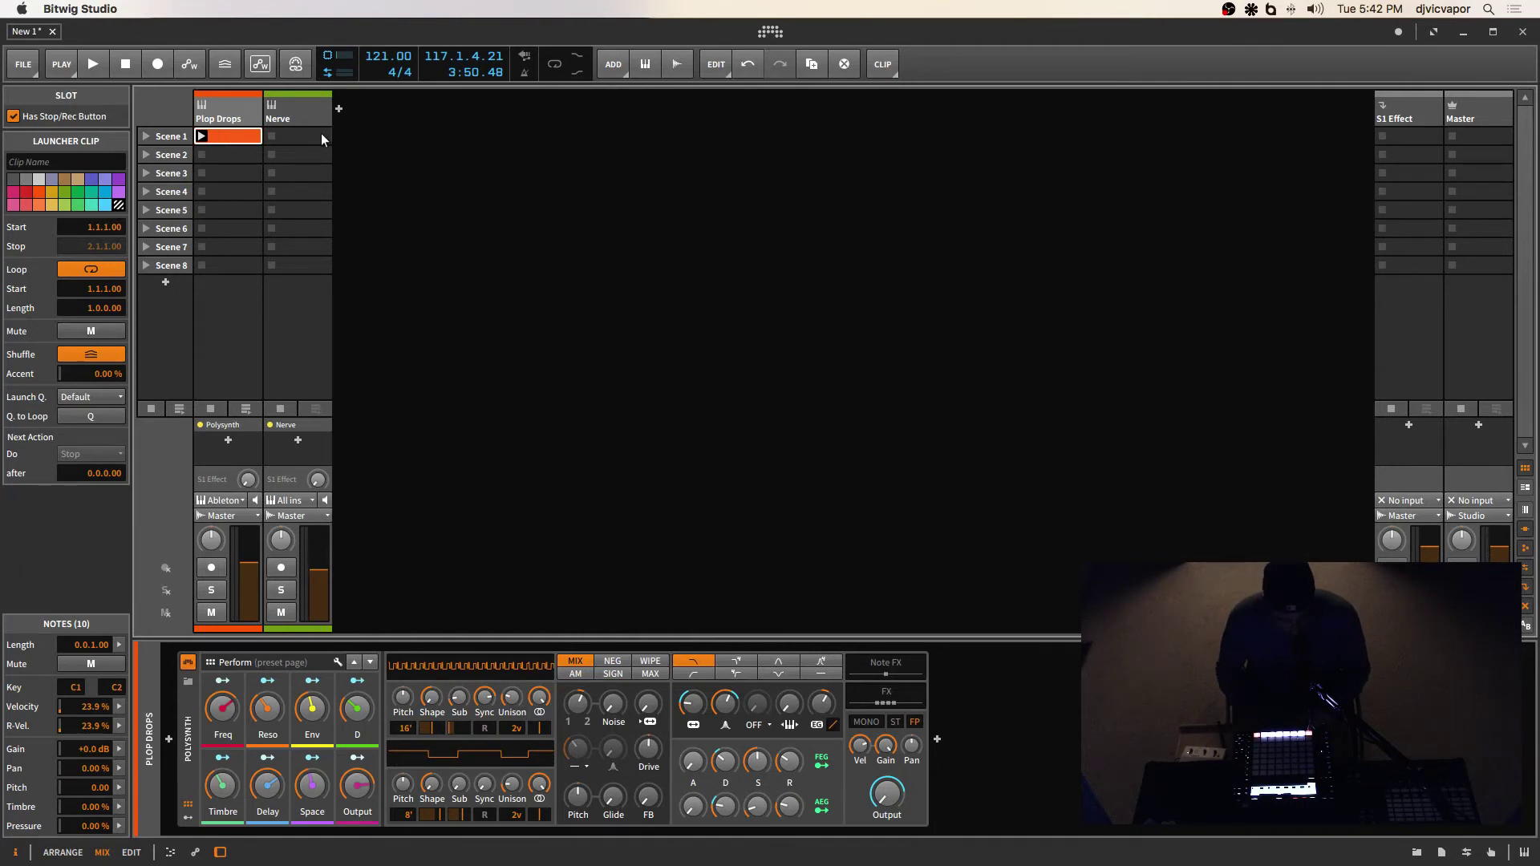
{"action": "double_click", "coordinate": [239, 140]}
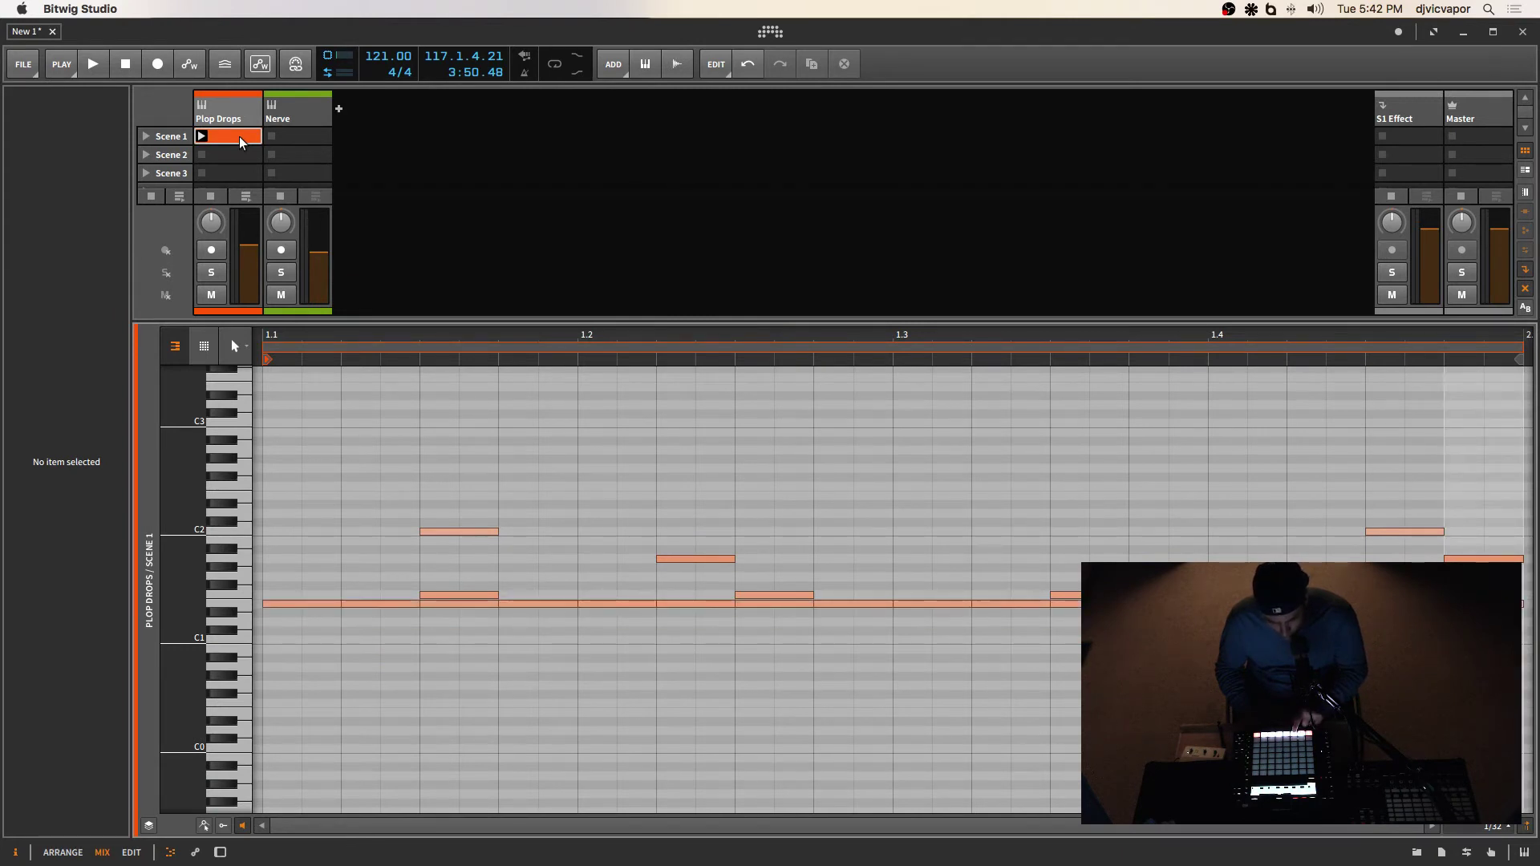
{"action": "left_click", "coordinate": [240, 141]}
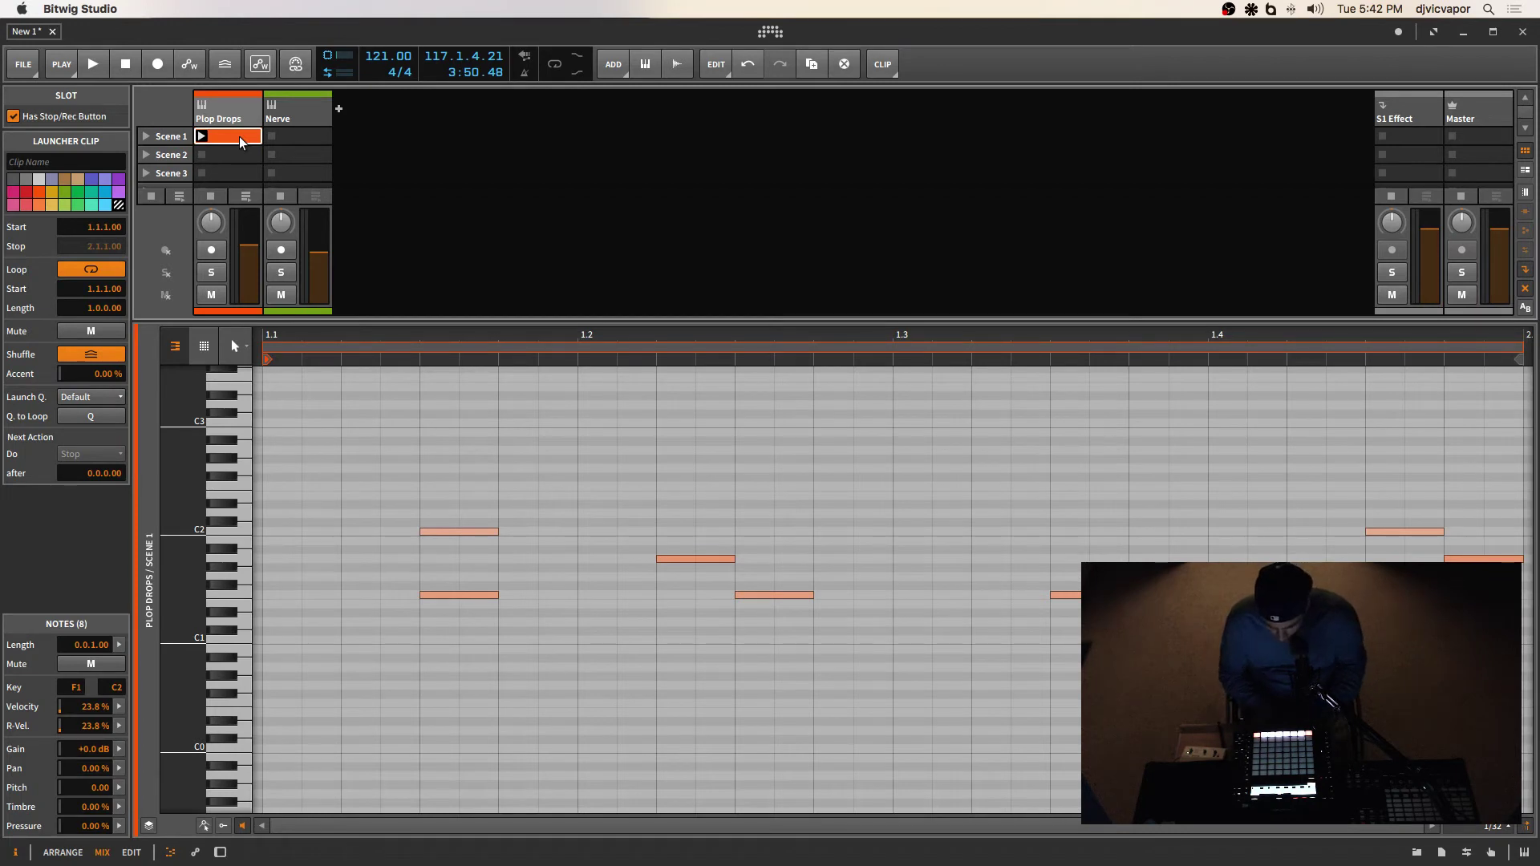
Replace the Plop Drops Scene 1 clip with a new empty clip and delete the Polysynth device from that track.
{"action": "key", "text": "Delete"}
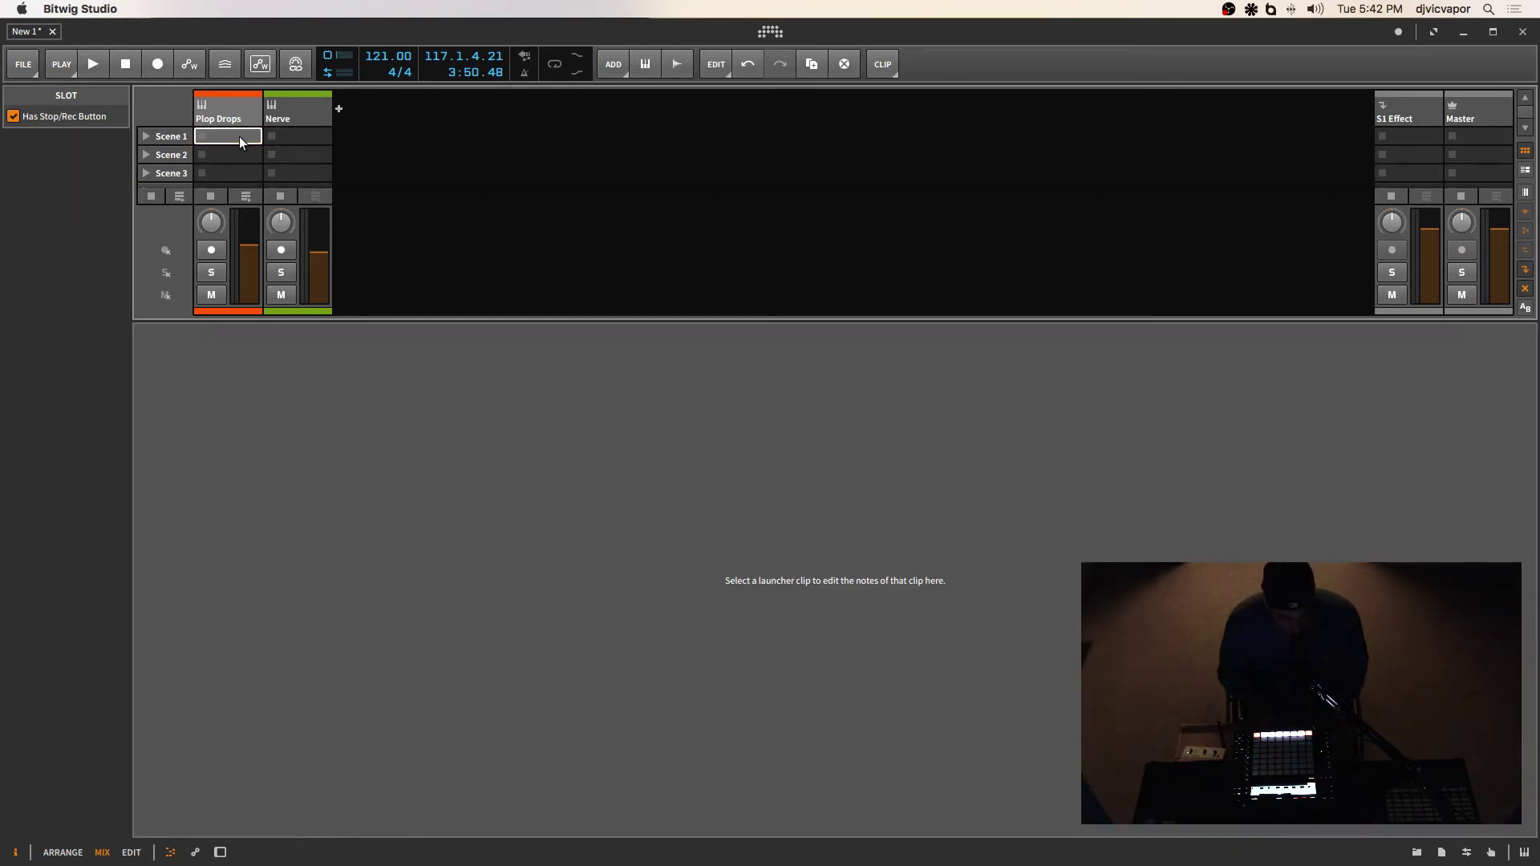
{"action": "double_click", "coordinate": [240, 137]}
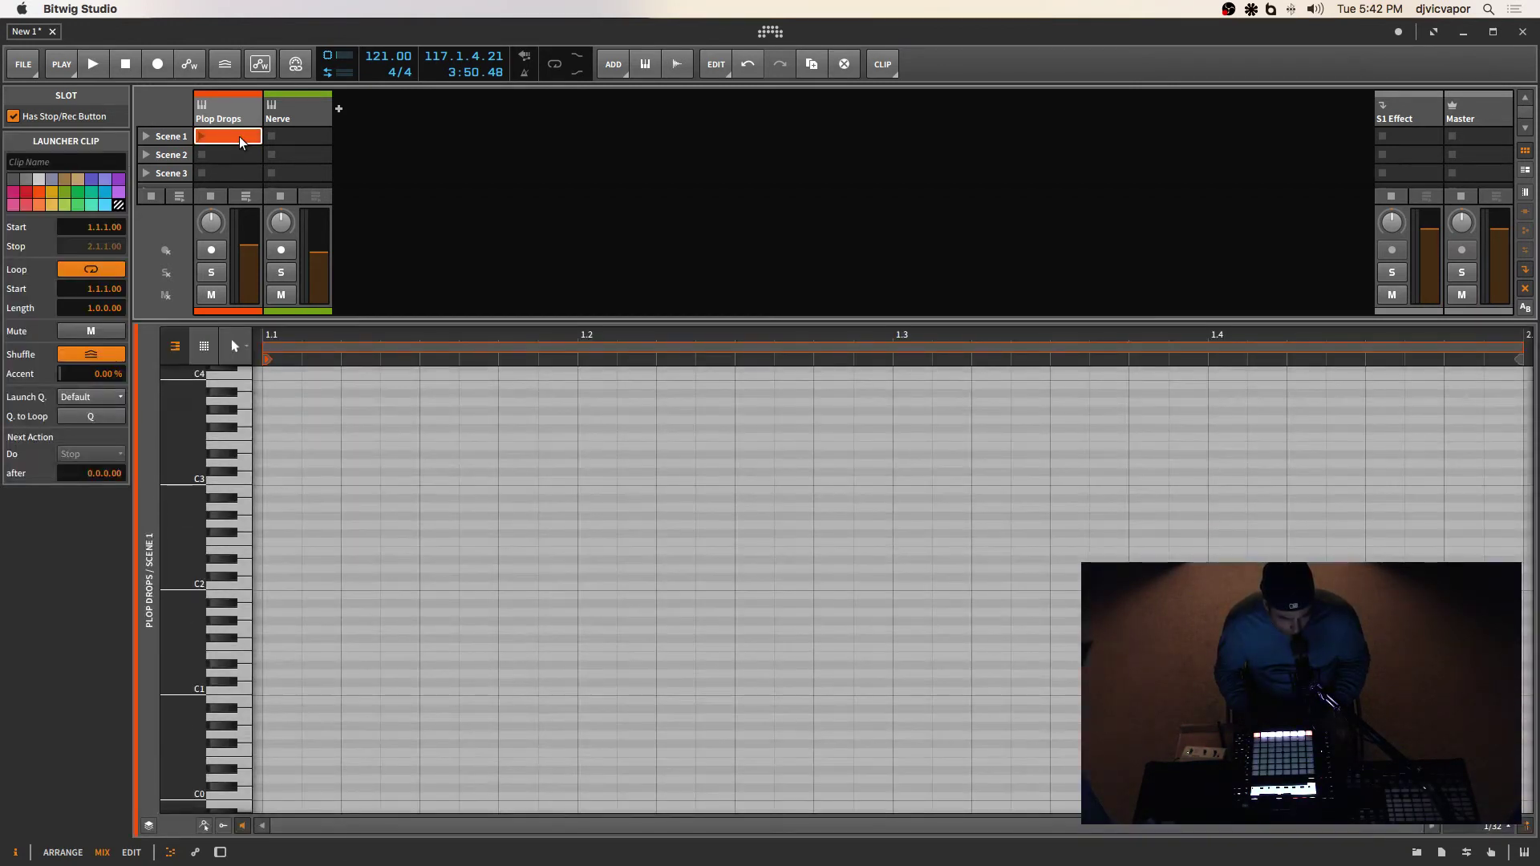
{"action": "left_click", "coordinate": [224, 101]}
{"action": "key", "text": "d"}
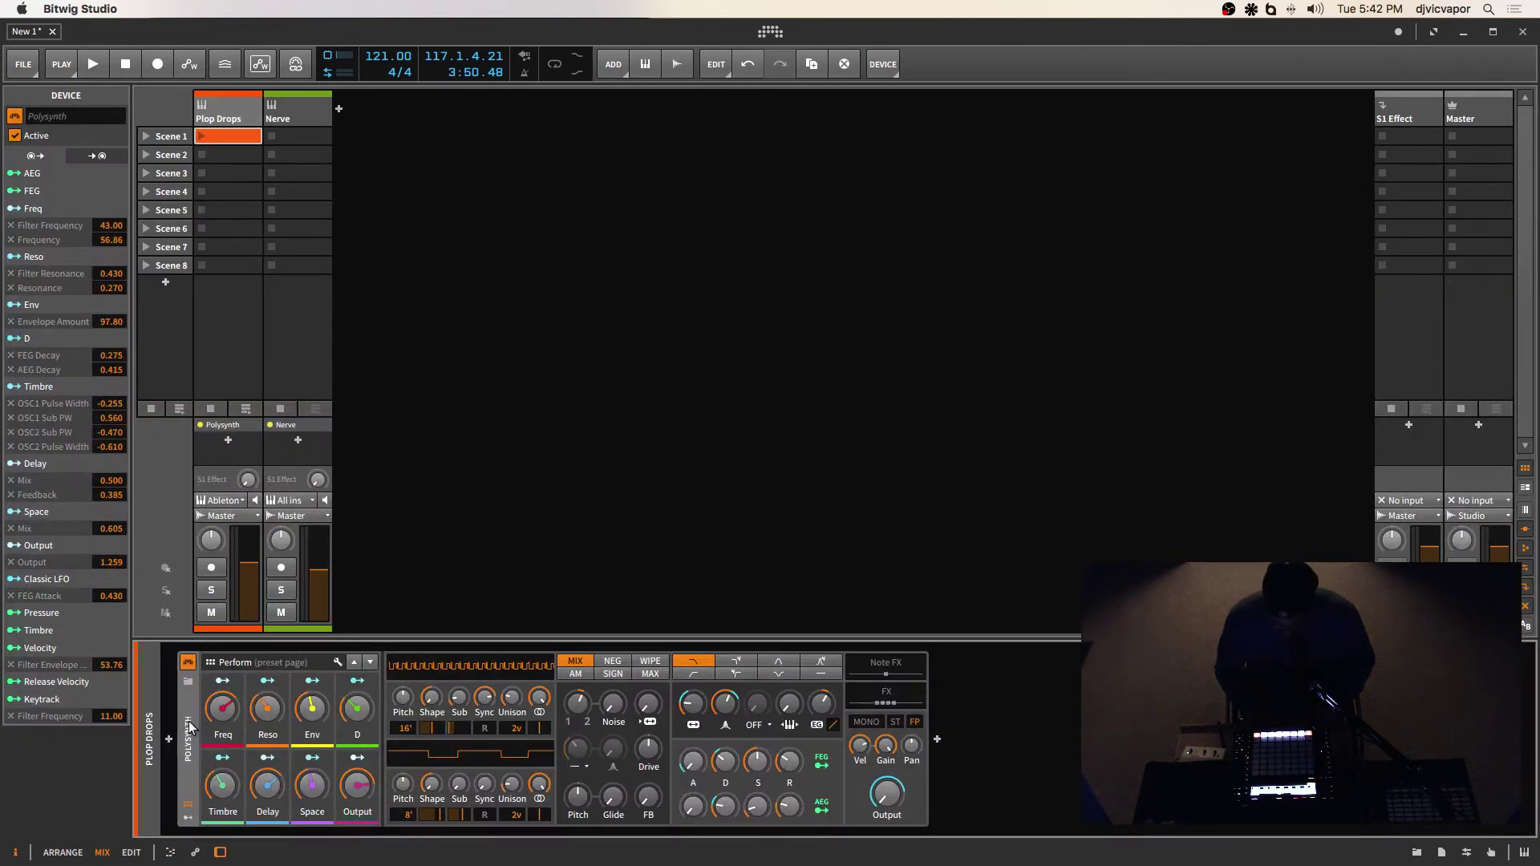
{"action": "key", "text": "Delete"}
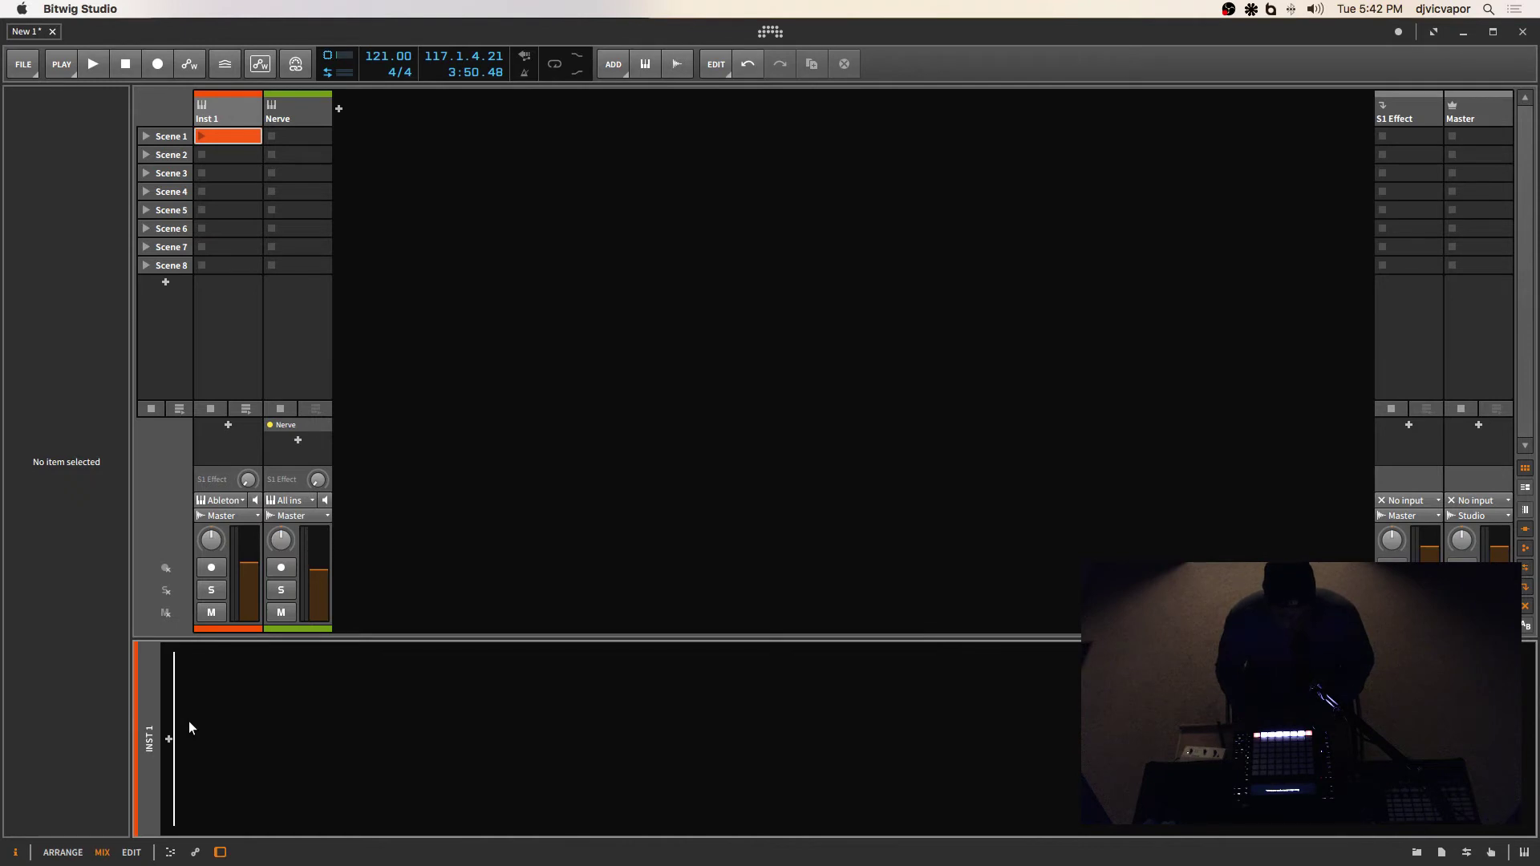
Search the device browser for "serum" and insert the Serum synth into the emptied instrument track.
{"action": "left_click", "coordinate": [169, 739]}
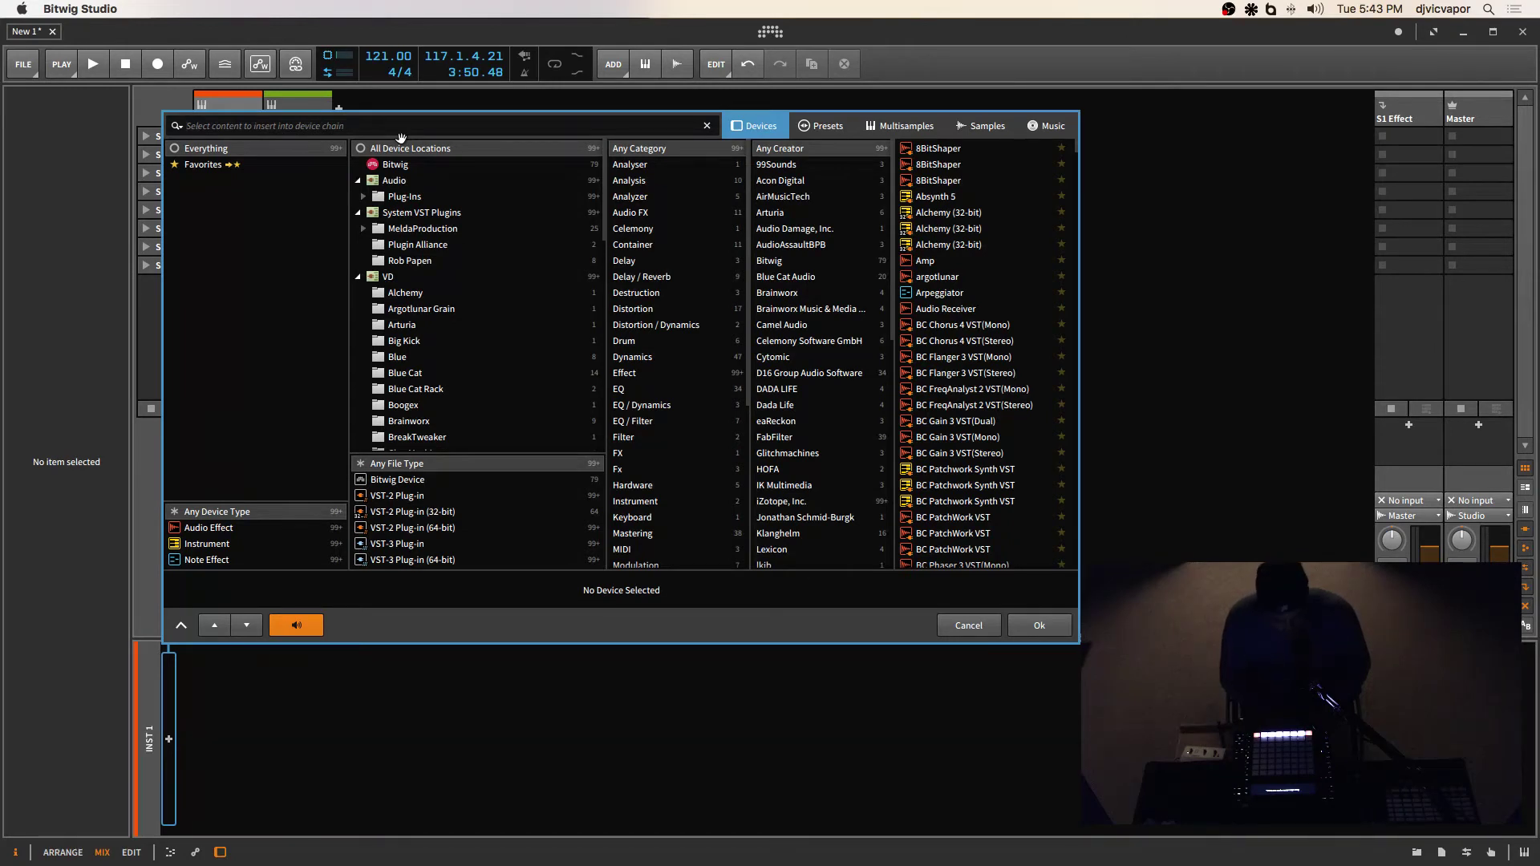
{"action": "type", "text": "d"}
{"action": "key", "text": "BackSpace"}
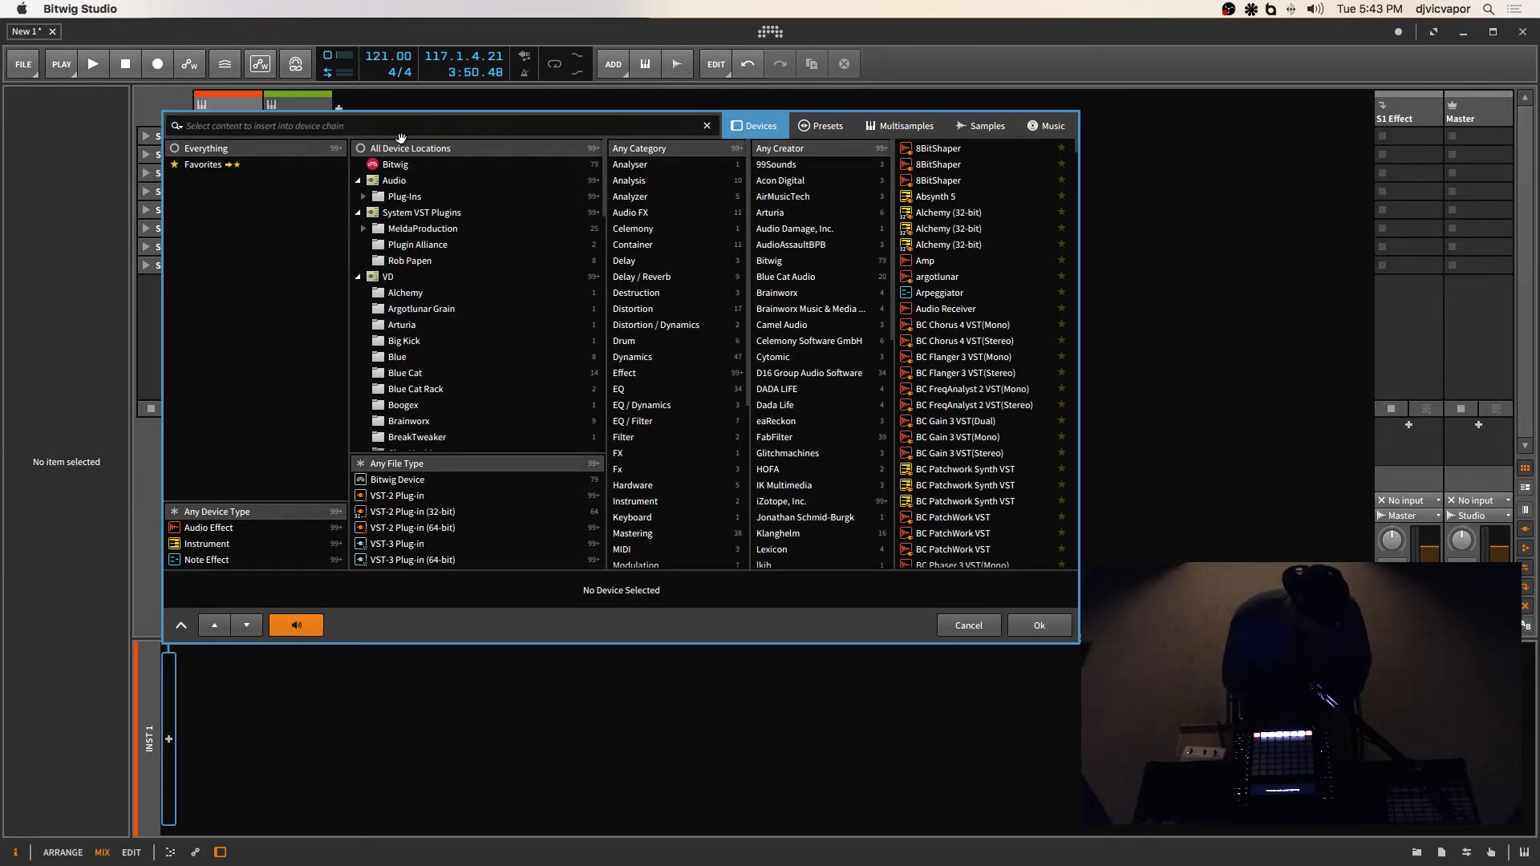
{"action": "type", "text": "seru"}
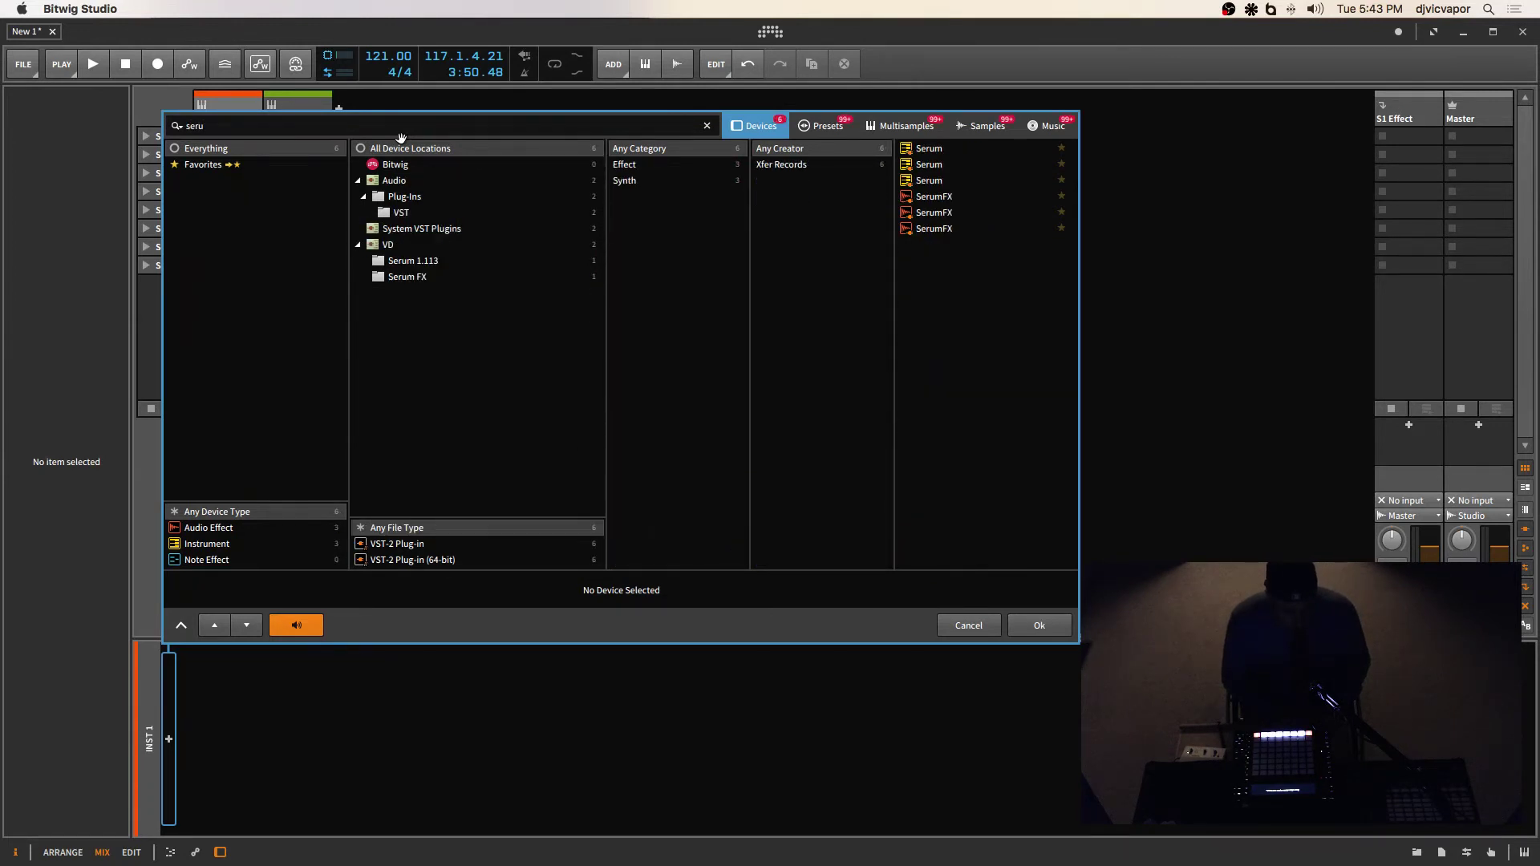
{"action": "type", "text": "m"}
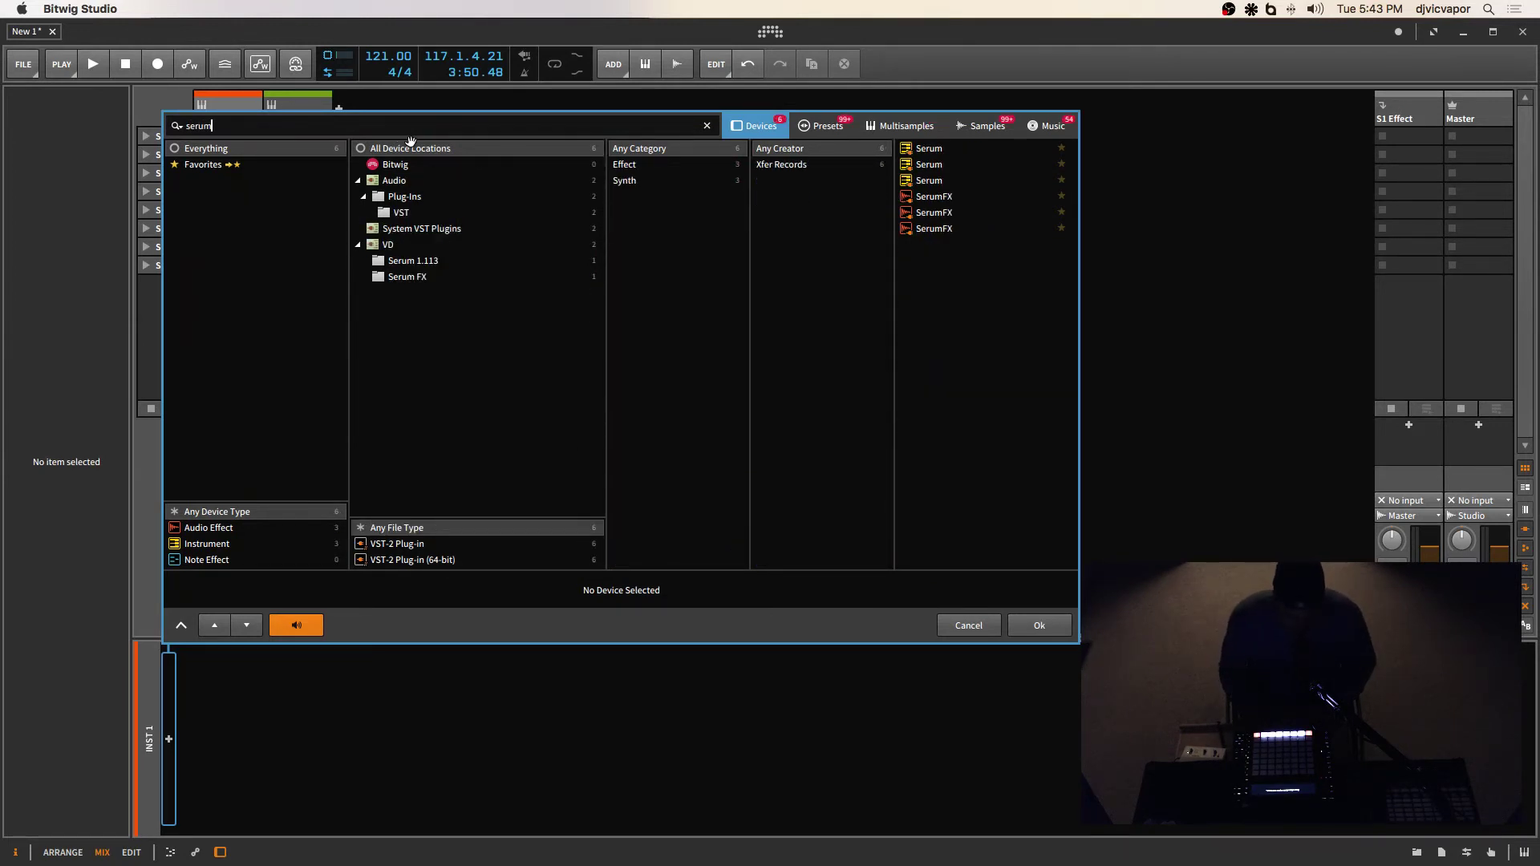
{"action": "left_click", "coordinate": [928, 164]}
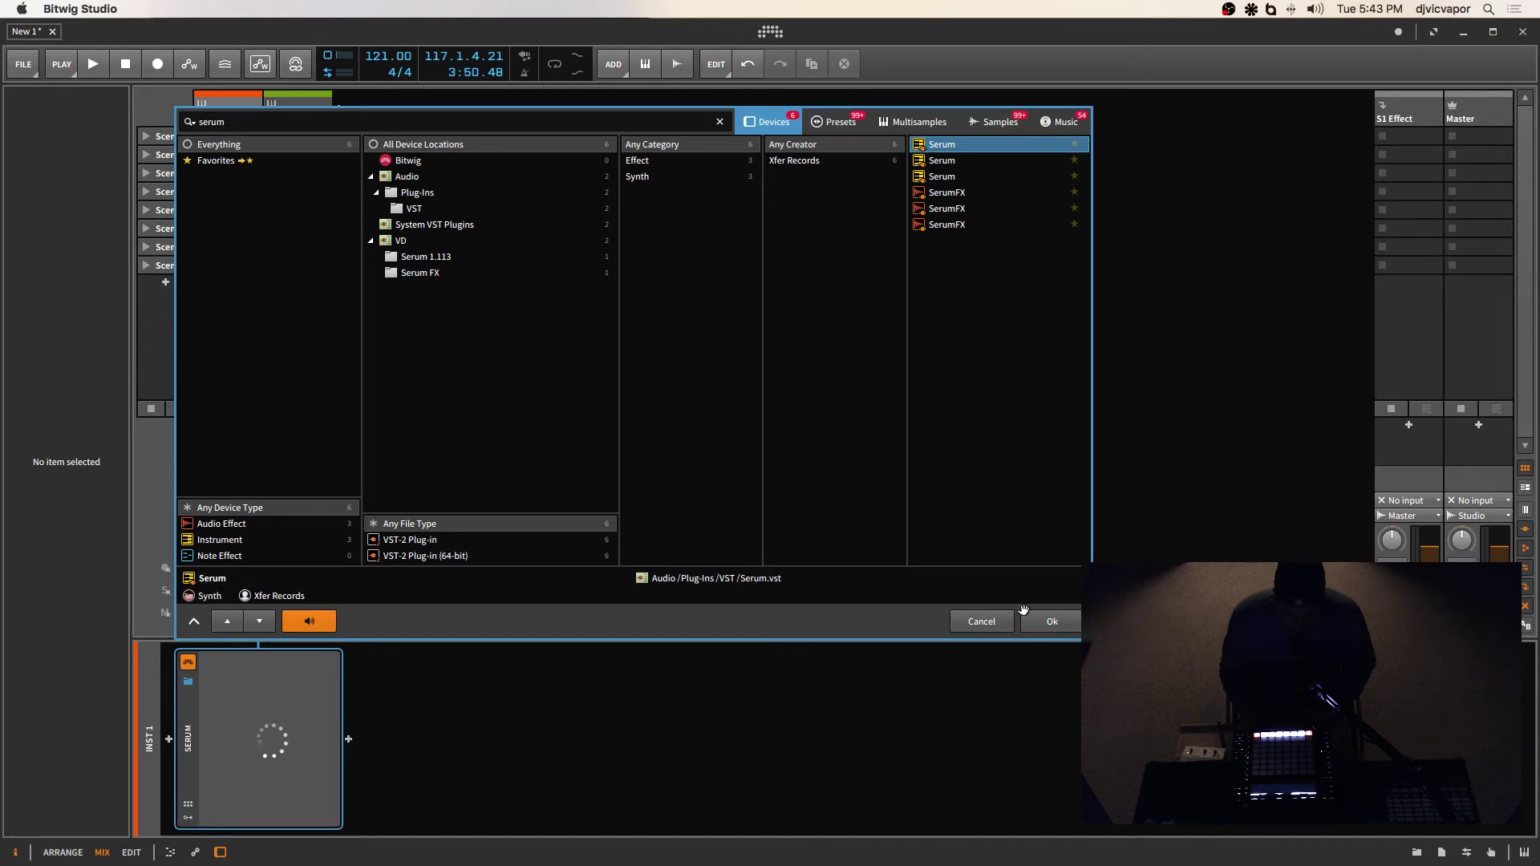
{"action": "left_click", "coordinate": [1027, 623]}
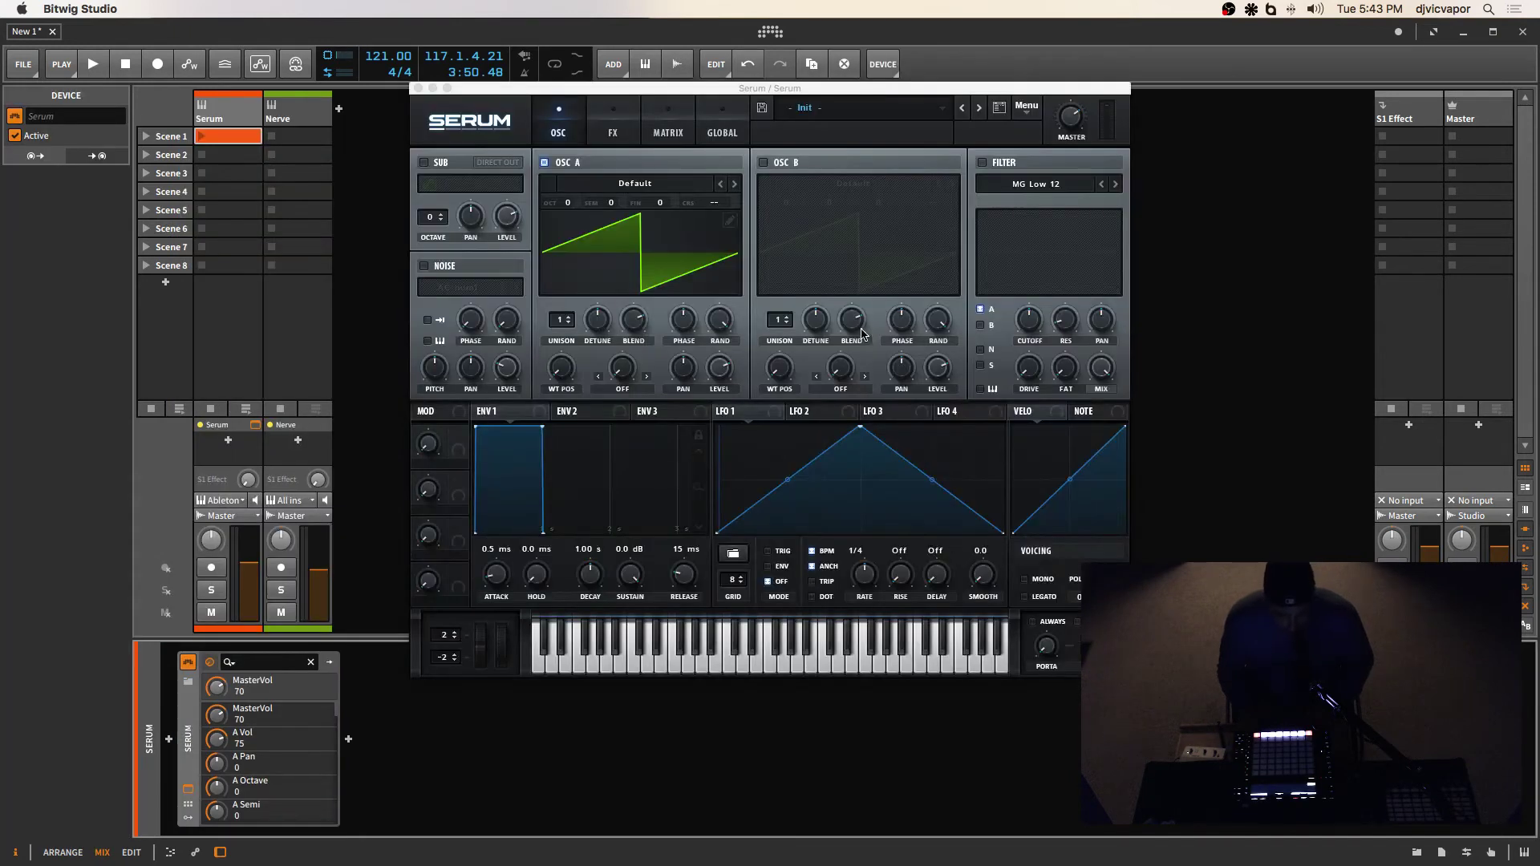
Load the PL Modern Drop 1 [DRK] preset from Serum's Plucked category.
{"action": "left_click", "coordinate": [880, 106]}
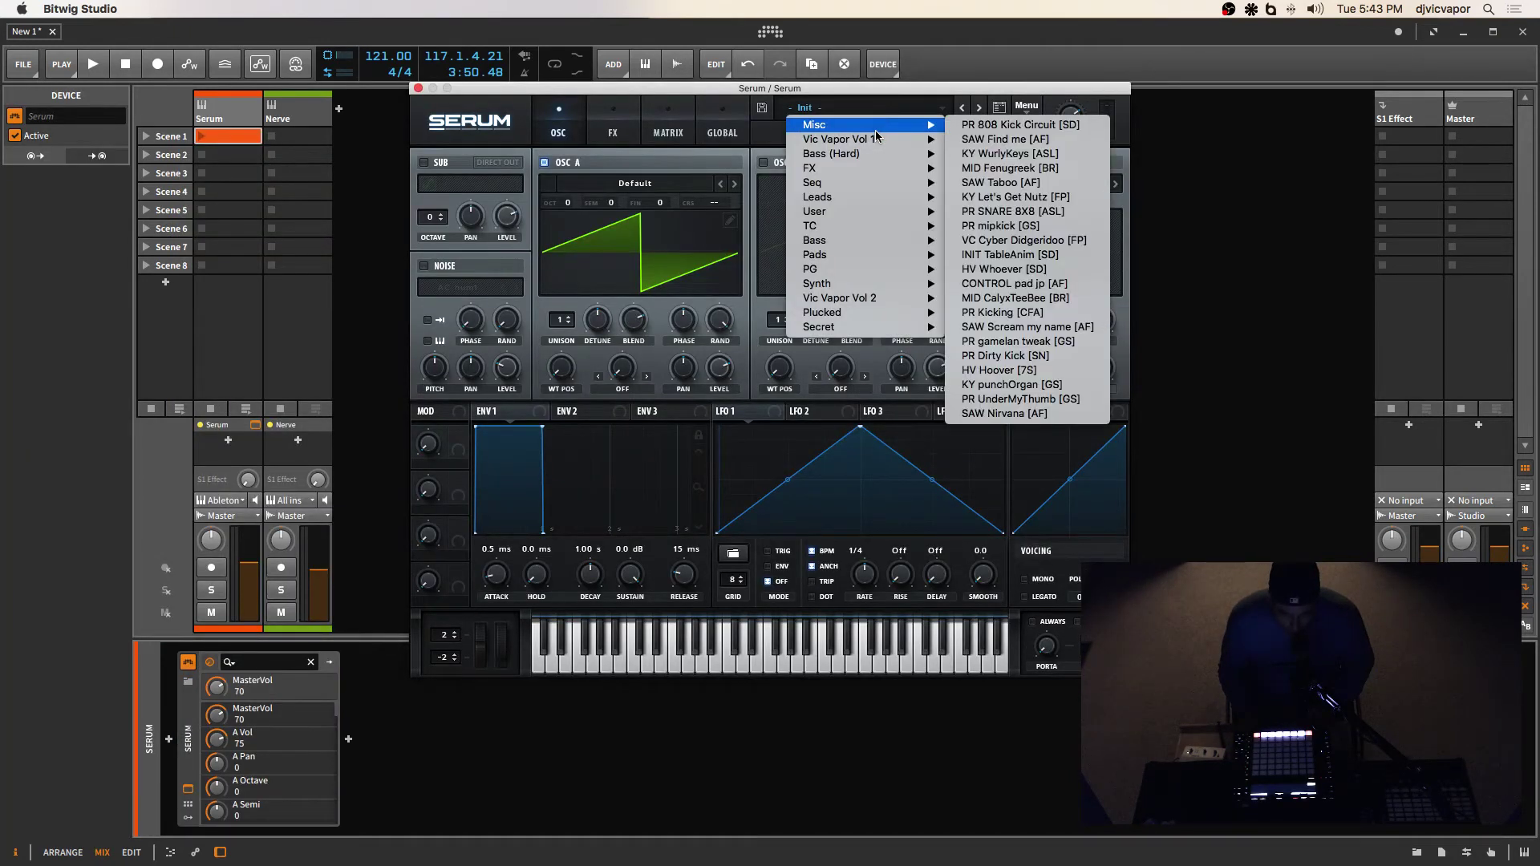
{"action": "mouse_move", "coordinate": [866, 299]}
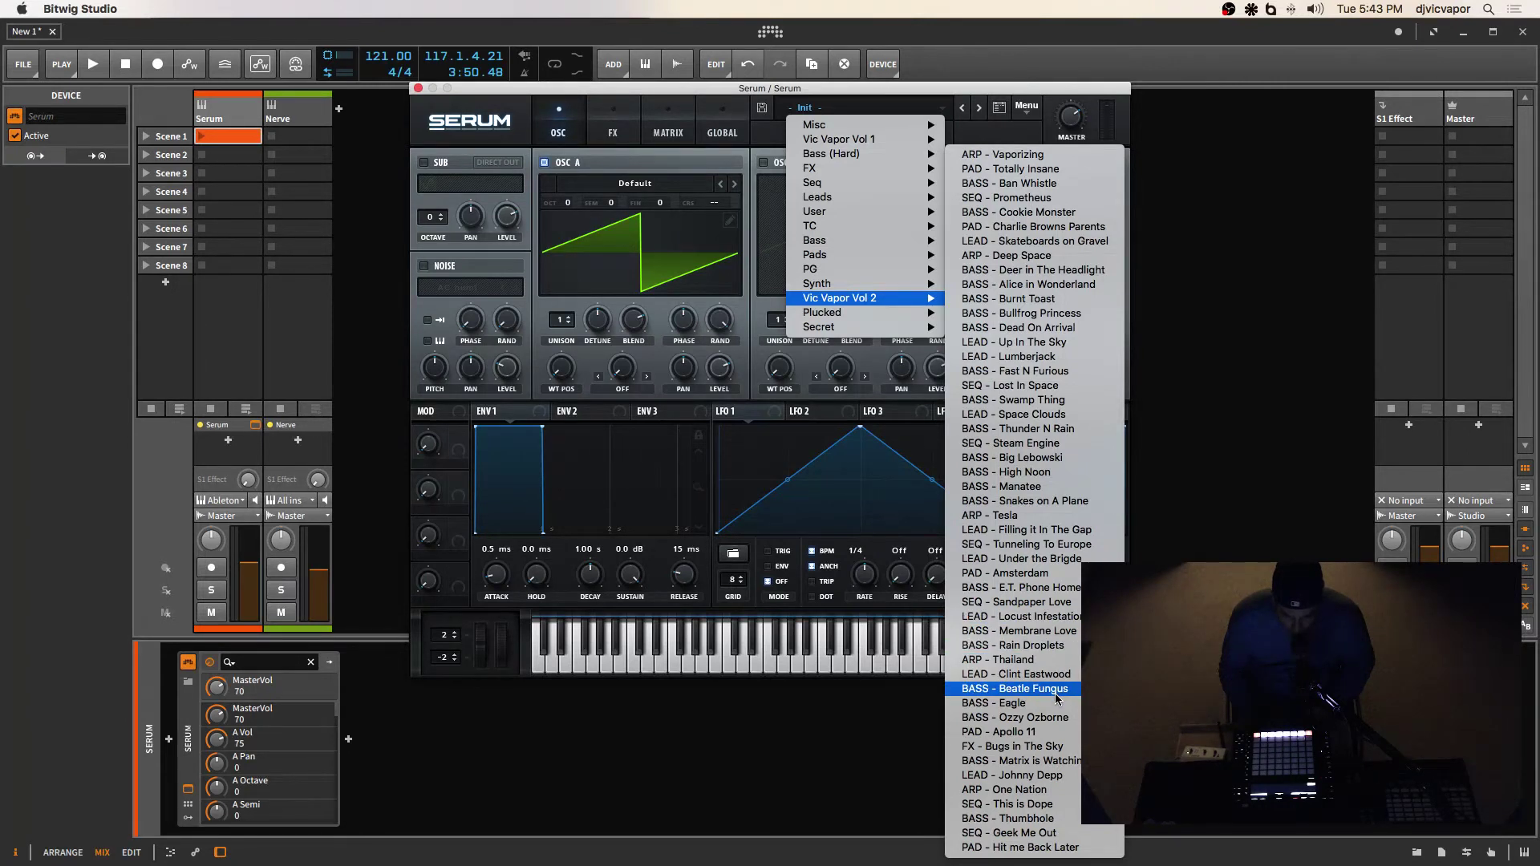
{"action": "mouse_move", "coordinate": [910, 167]}
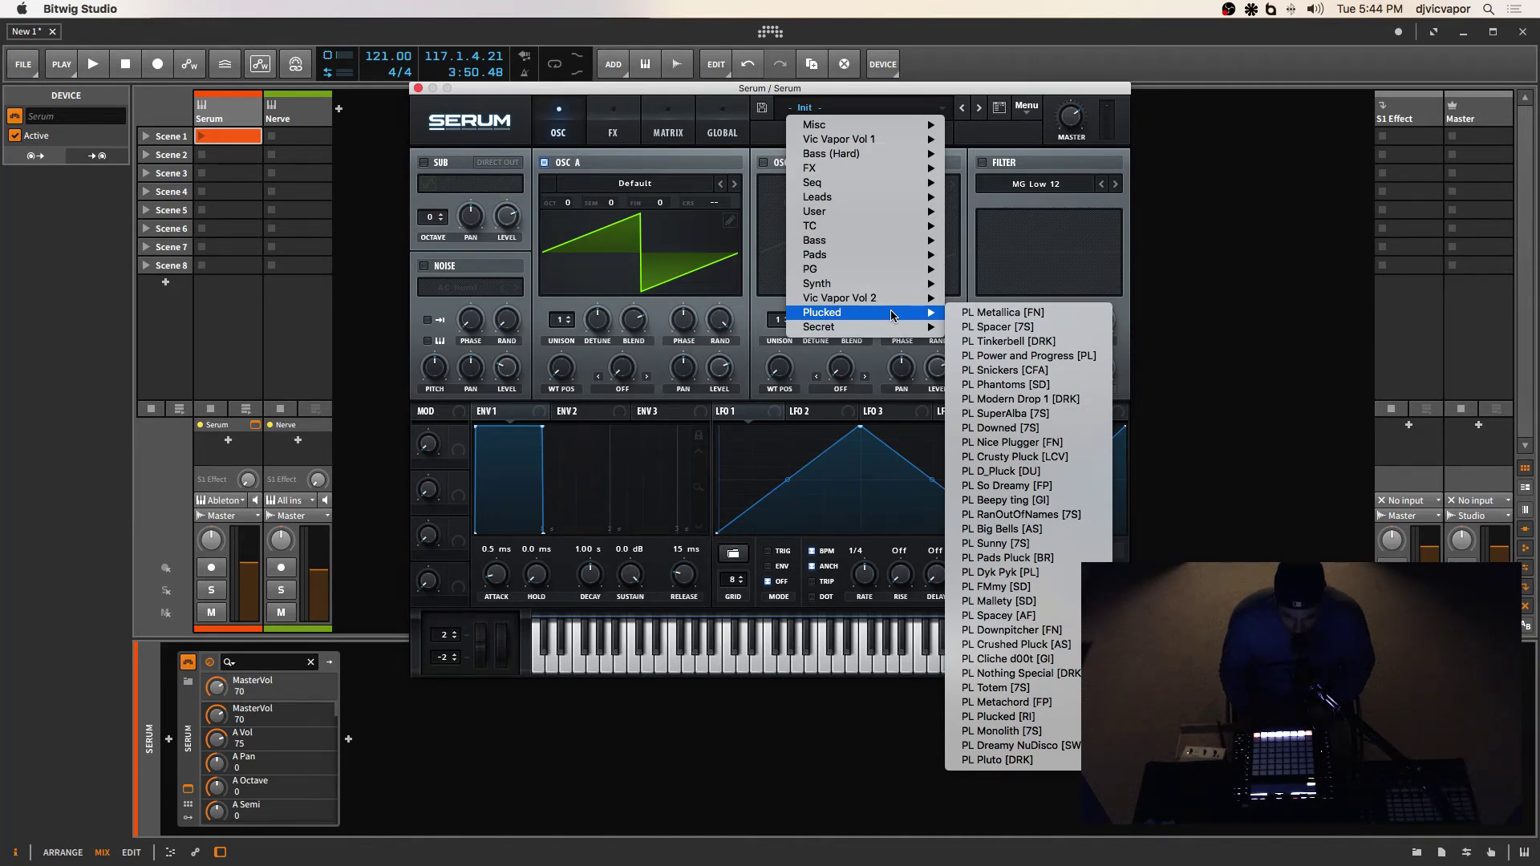
{"action": "left_click", "coordinate": [1026, 403]}
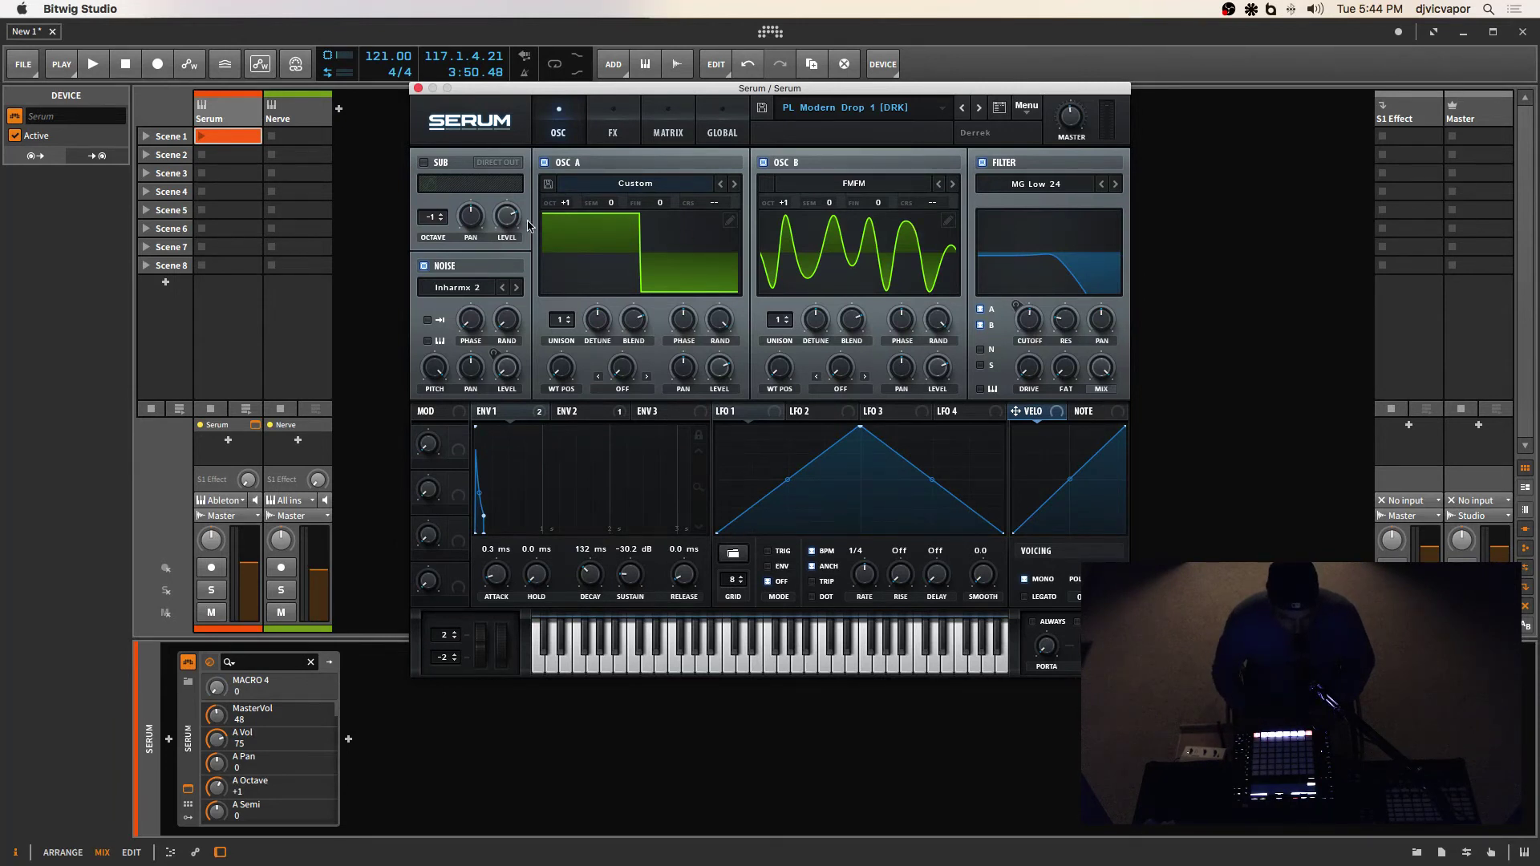
Launch the Serum track's Scene 1 clip, open it in the note editor and move the Serum window away from the first notes.
{"action": "left_click", "coordinate": [205, 139]}
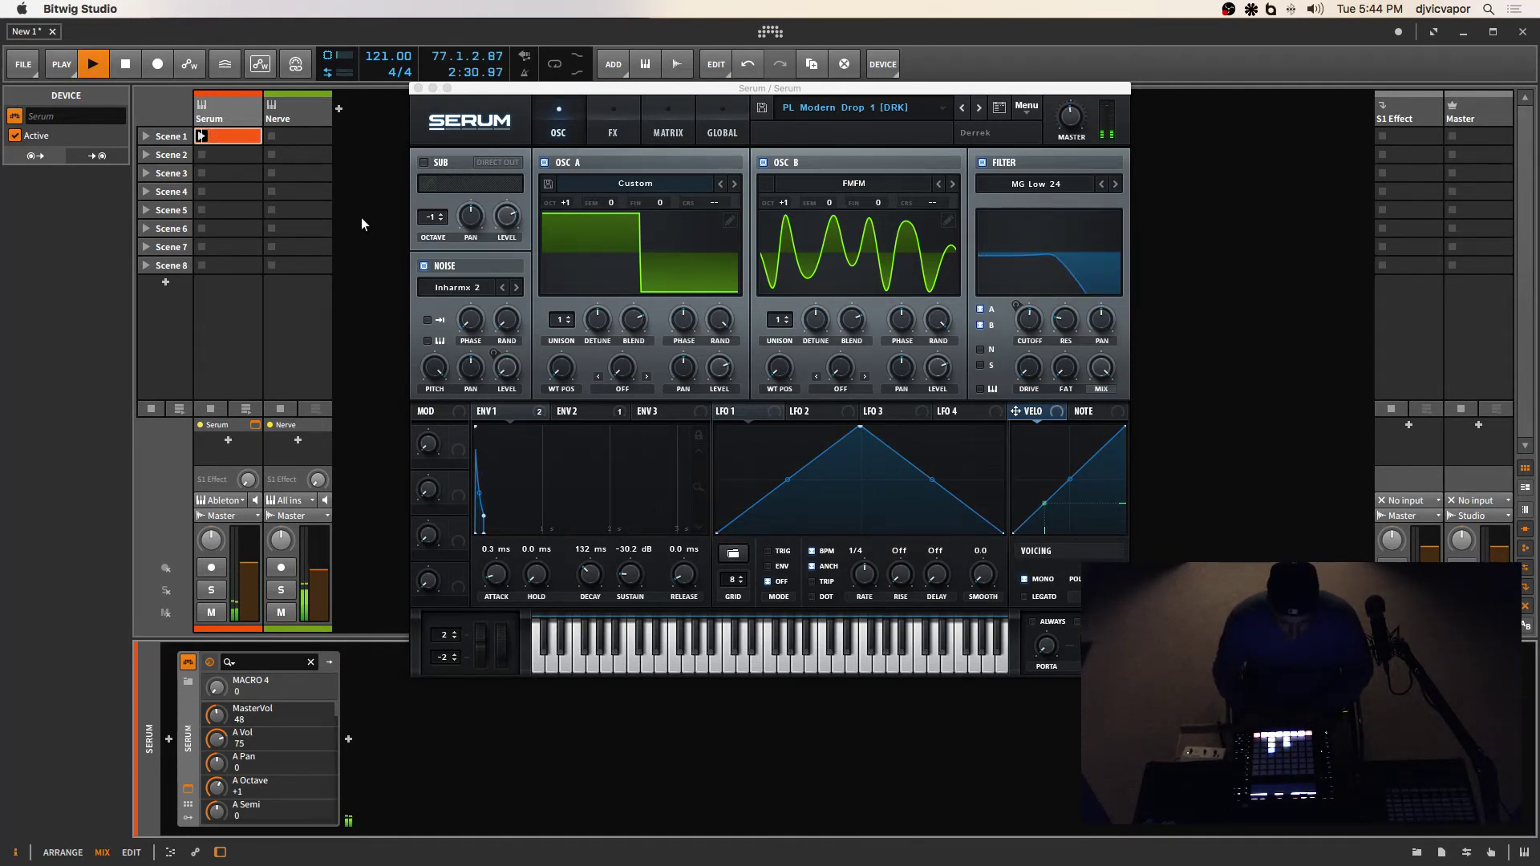
{"action": "double_click", "coordinate": [243, 133]}
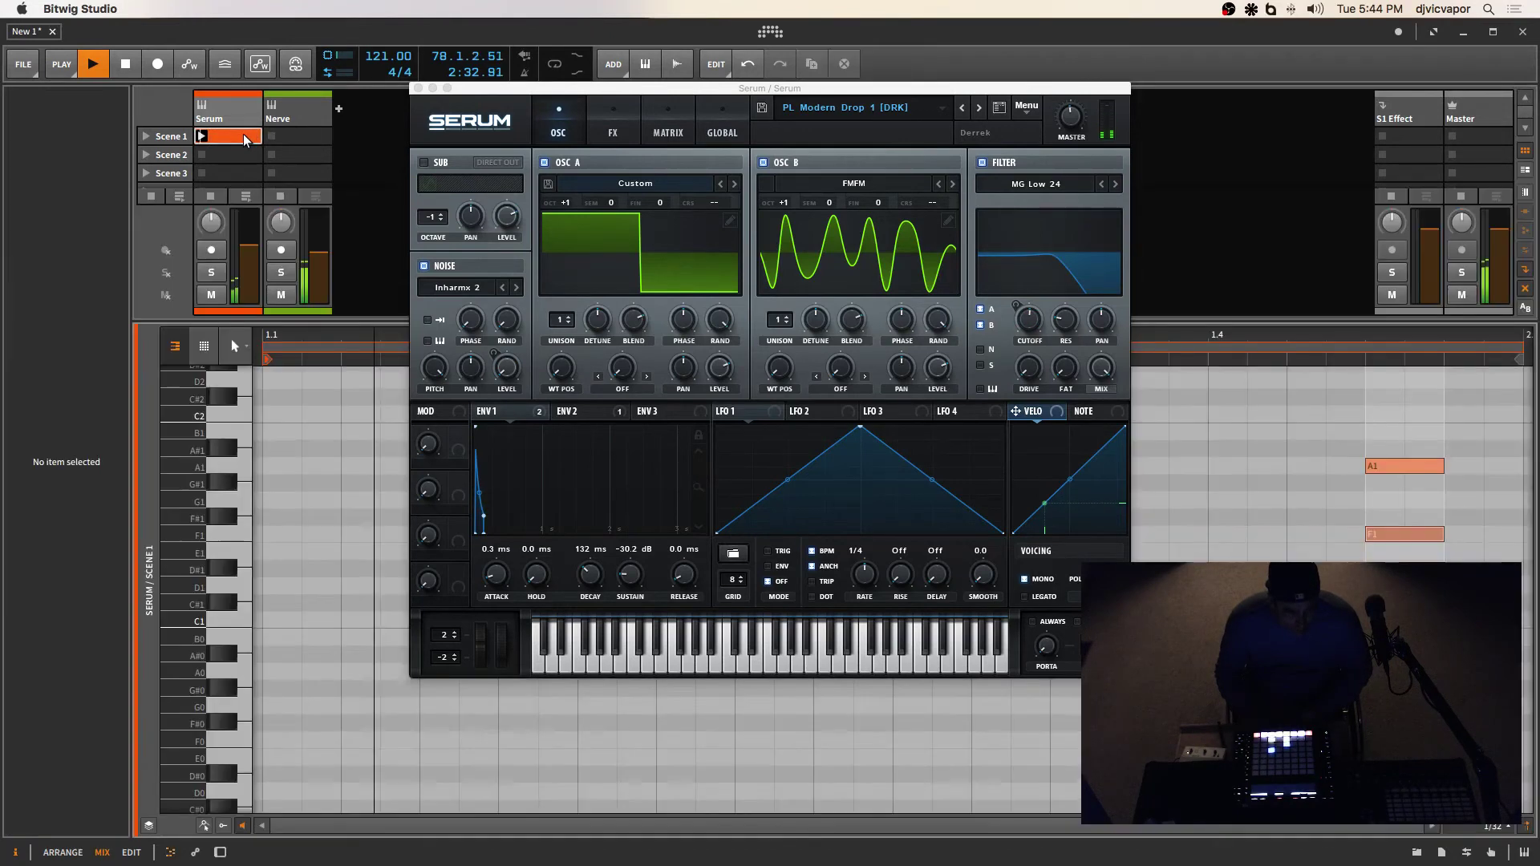
{"action": "left_click_drag", "start_coordinate": [489, 90], "coordinate": [609, 34]}
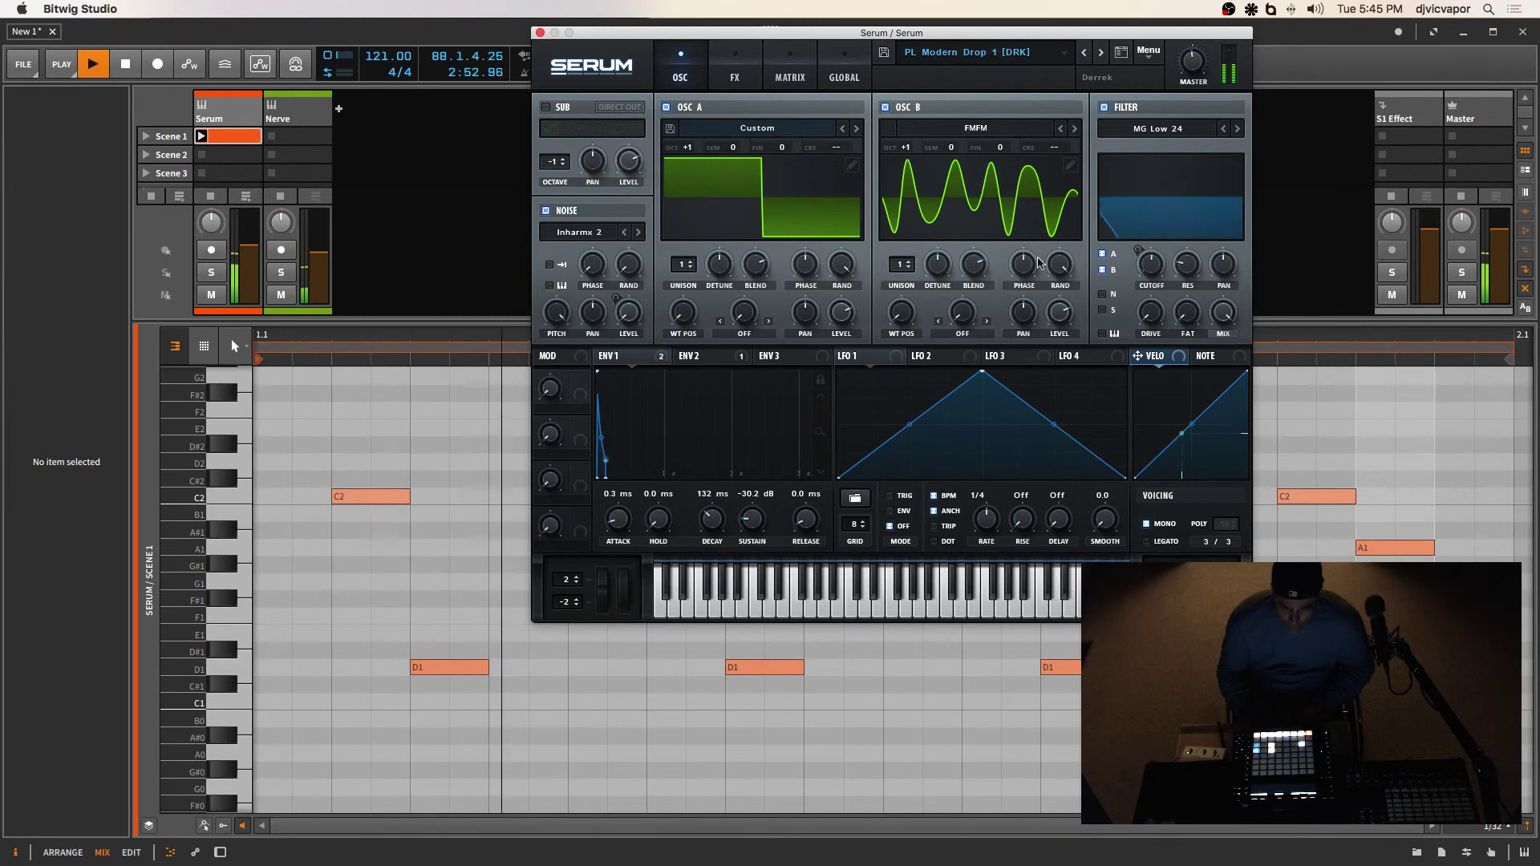
Enable Serum's sub oscillator with Direct Out and set the filter cutoff to about 217 Hz.
{"action": "mouse_move", "coordinate": [1143, 264]}
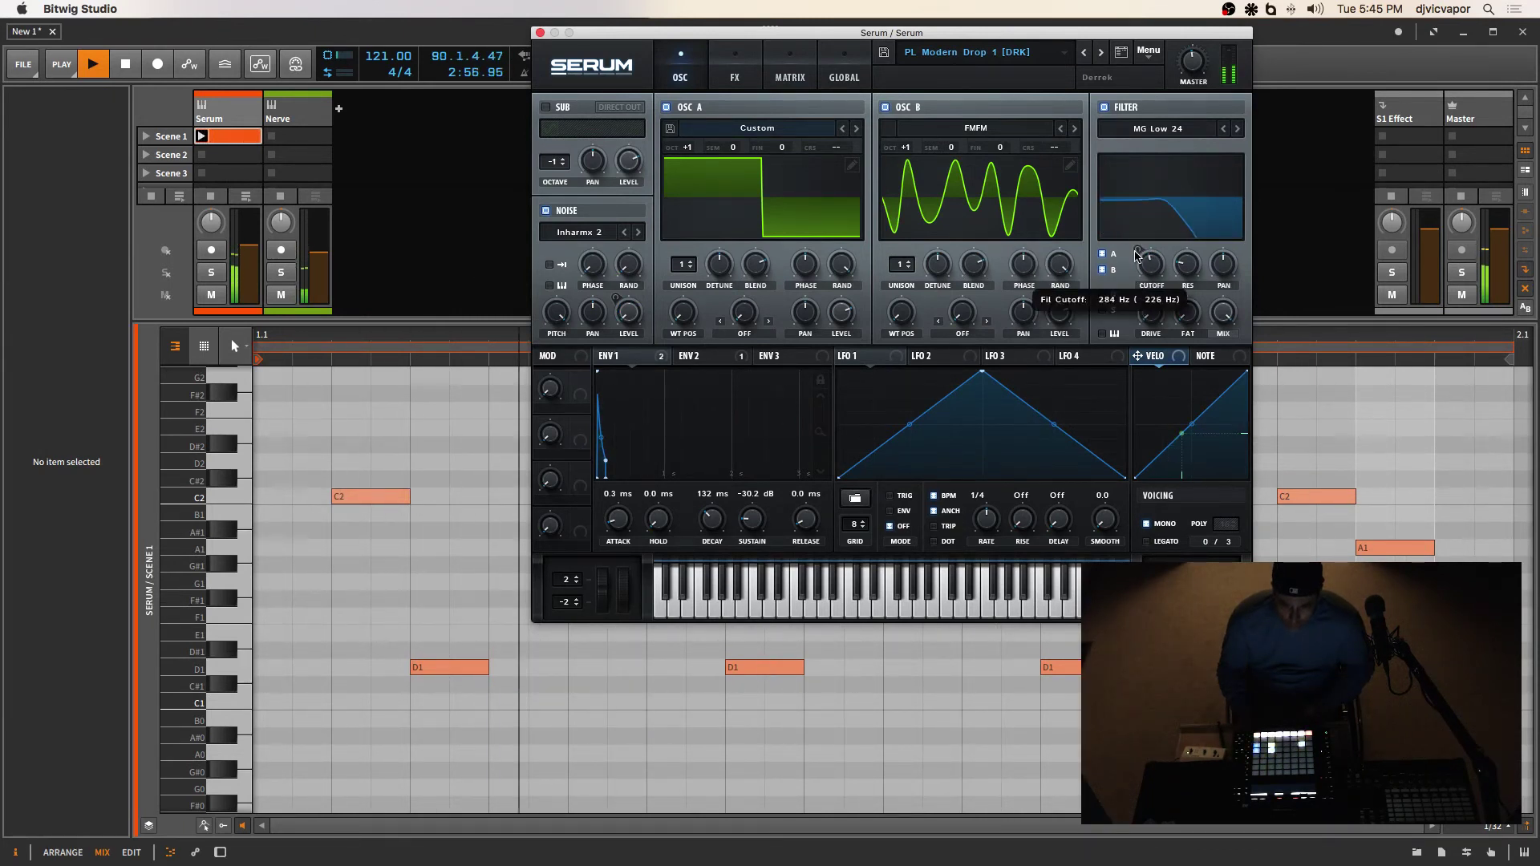
{"action": "left_click", "coordinate": [735, 72]}
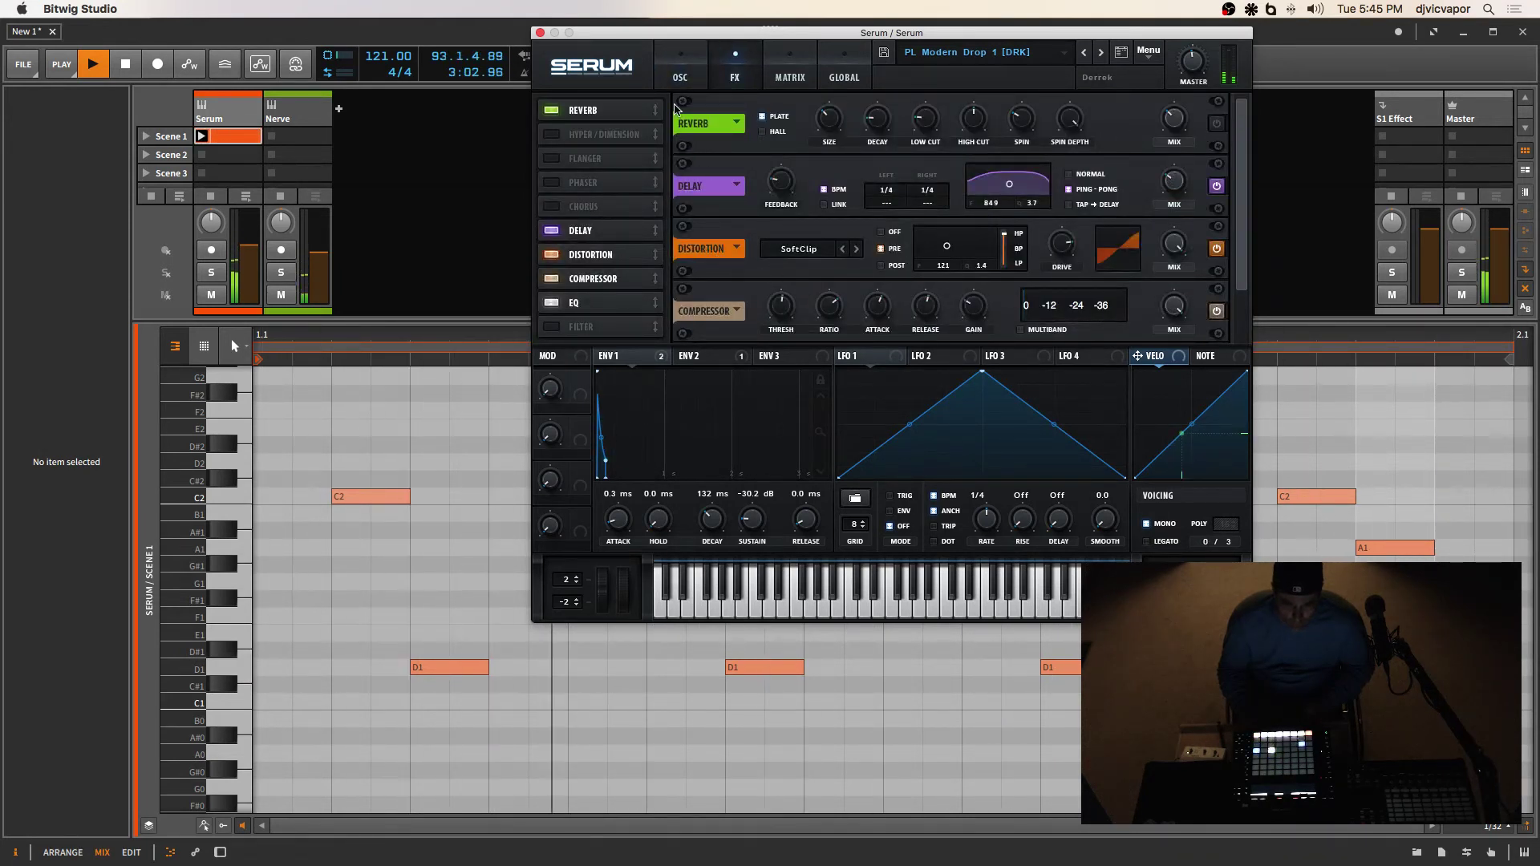
{"action": "left_click", "coordinate": [680, 72]}
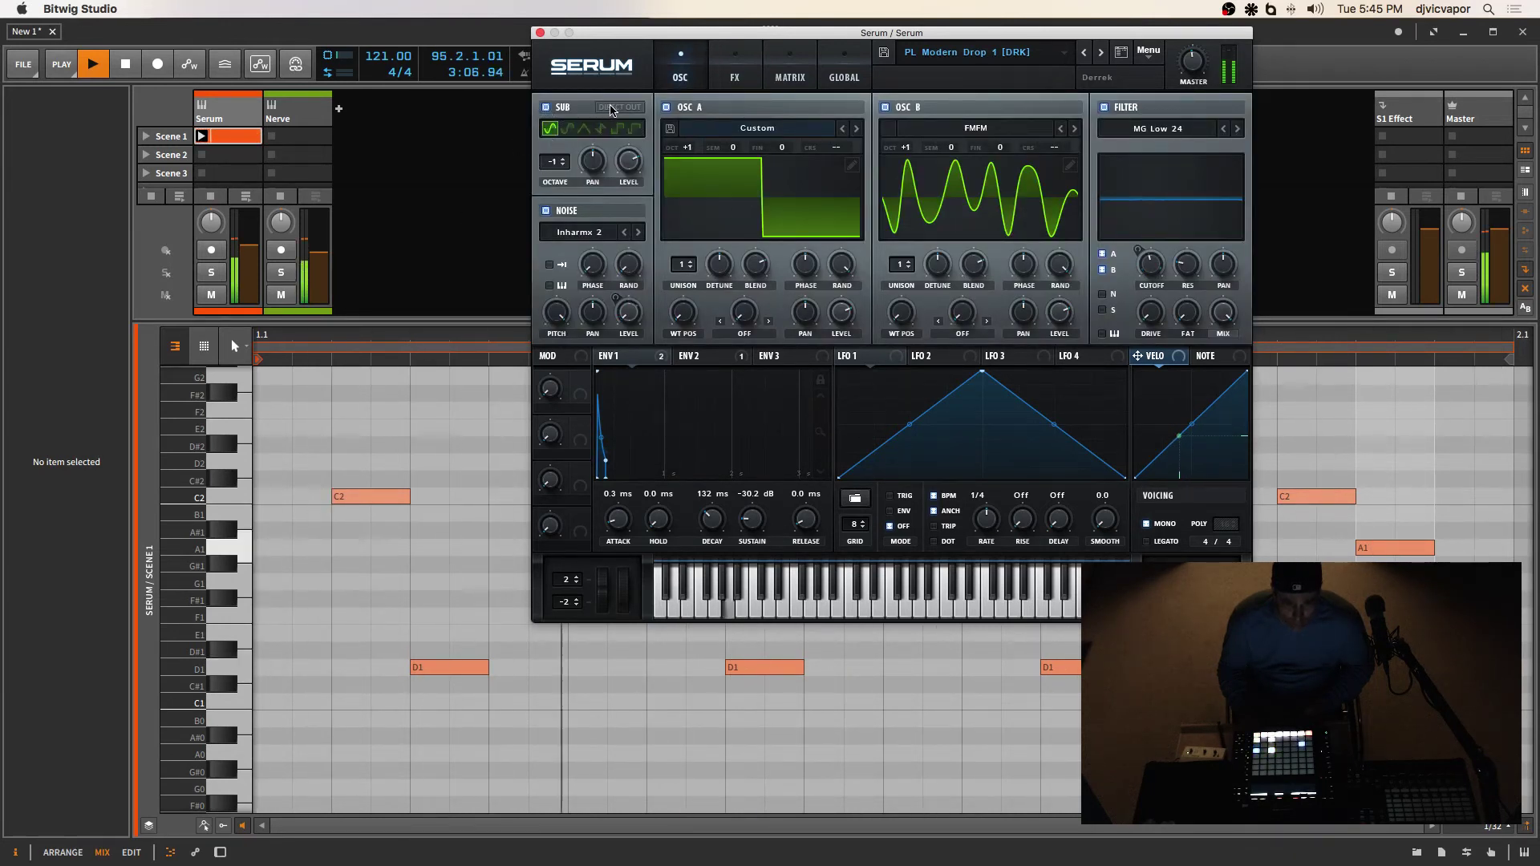
{"action": "left_click", "coordinate": [546, 109]}
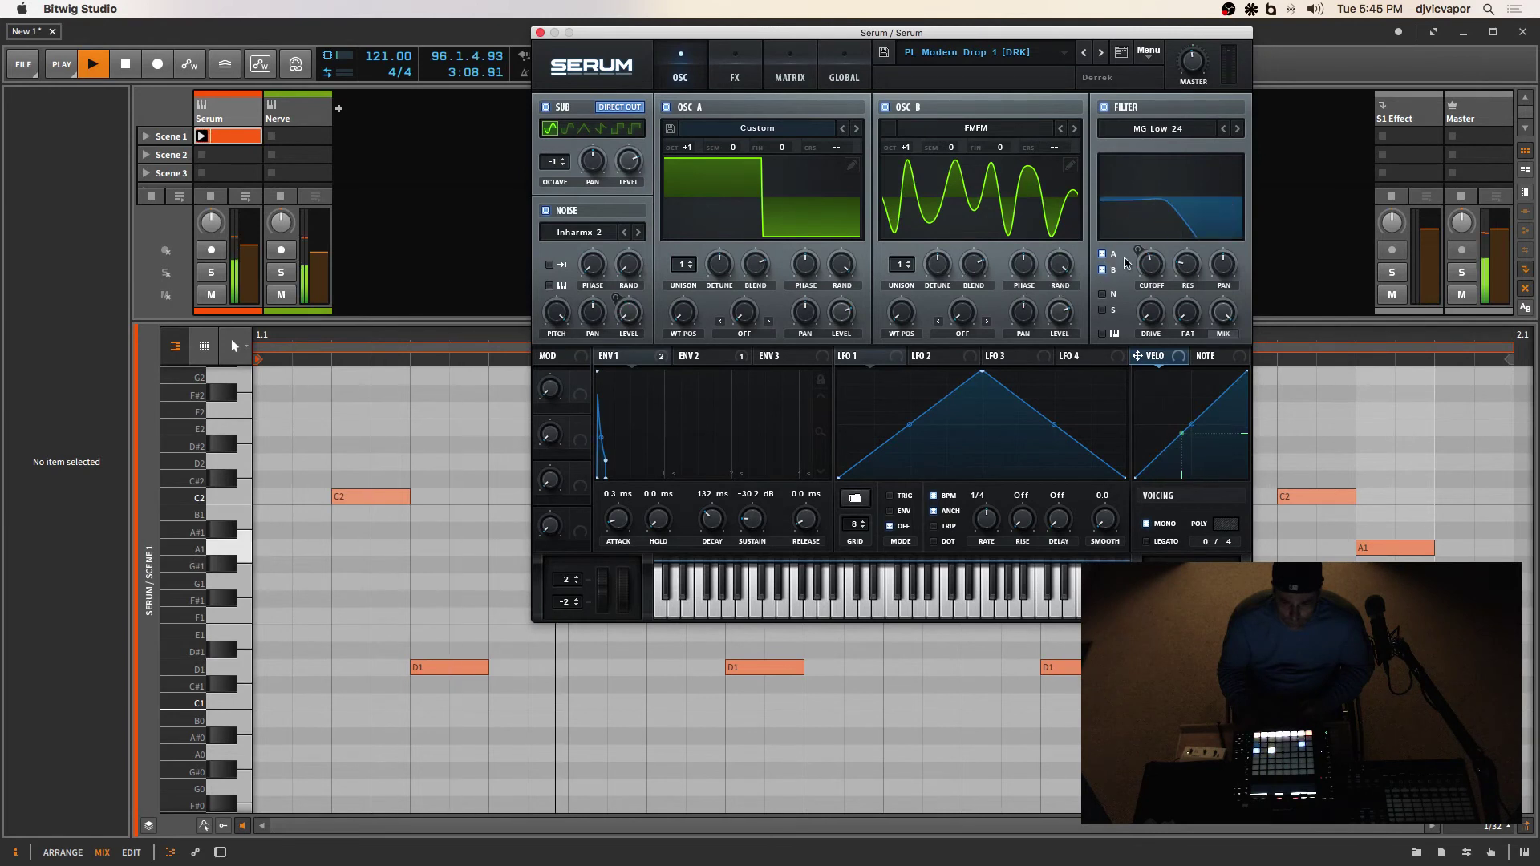
{"action": "mouse_move", "coordinate": [1151, 271]}
{"action": "left_click_drag", "start_coordinate": [1152, 271], "coordinate": [1130, 238]}
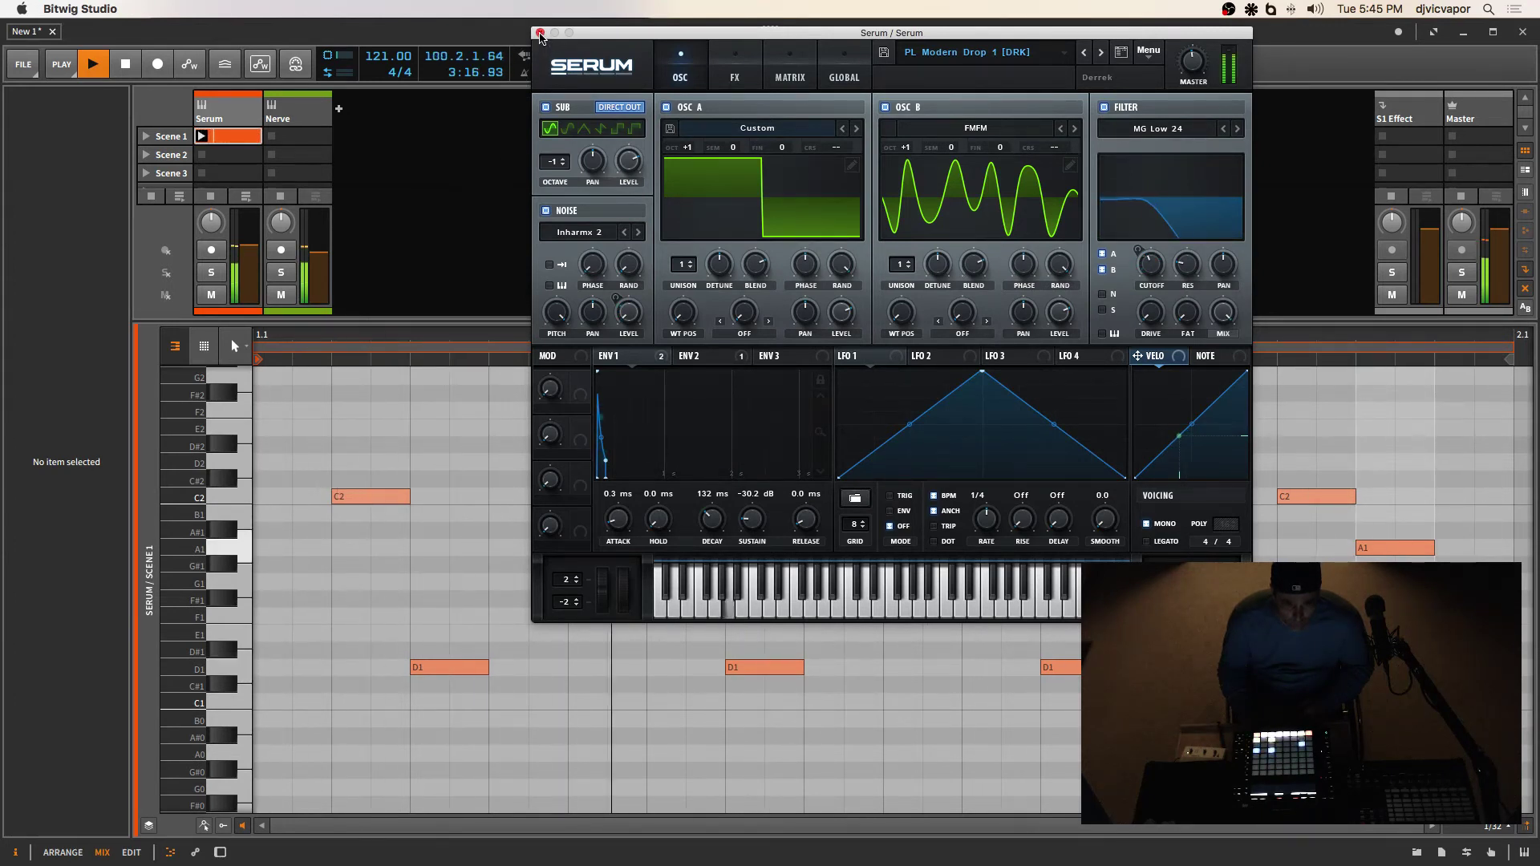
Close the Serum plugin window and bring up the Serum track's device chain.
{"action": "left_click", "coordinate": [540, 32]}
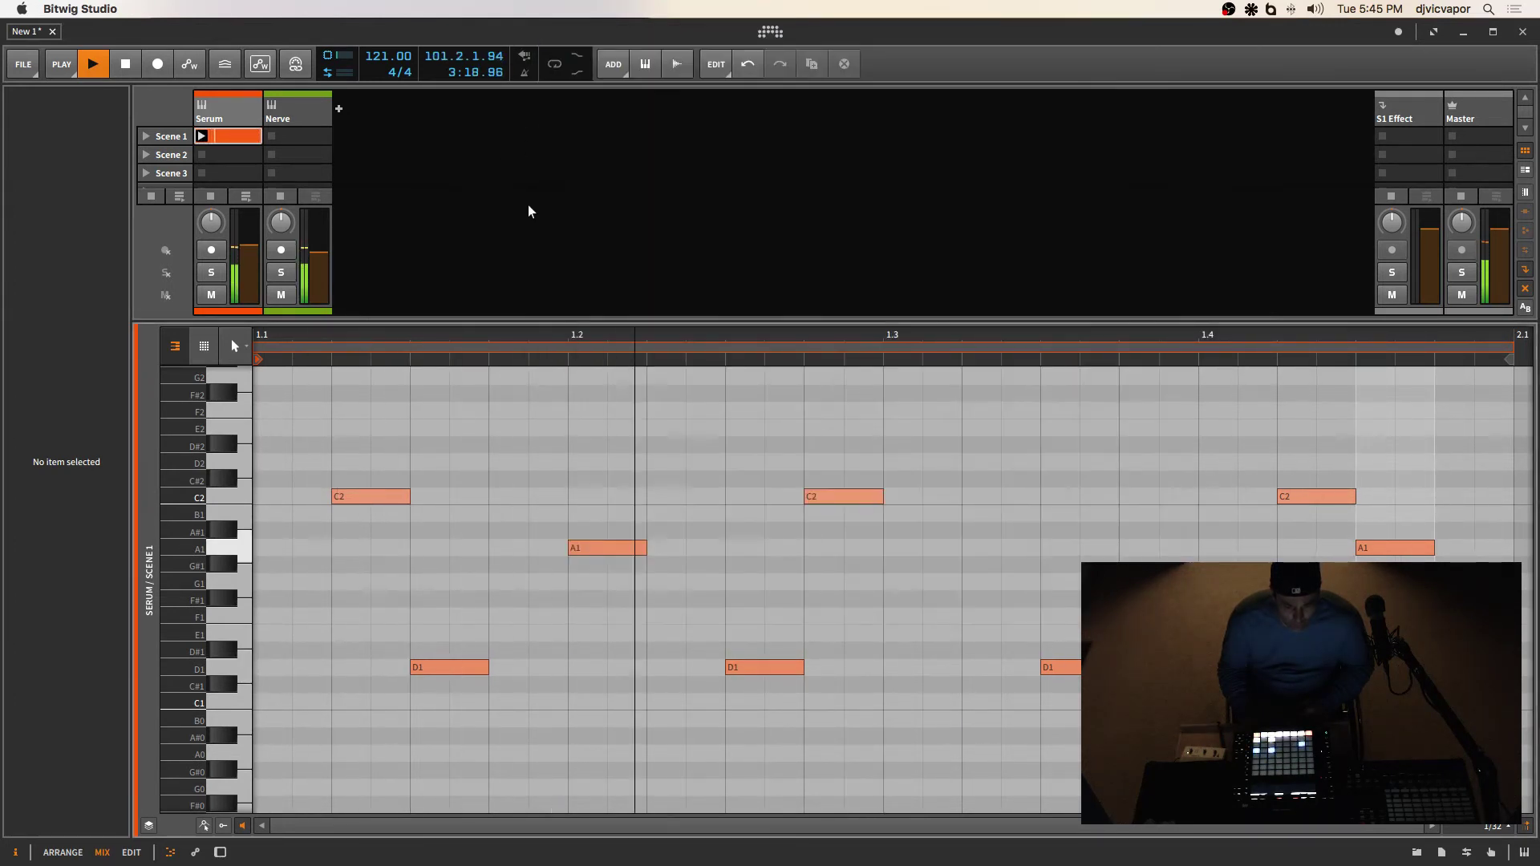
{"action": "left_click", "coordinate": [239, 111]}
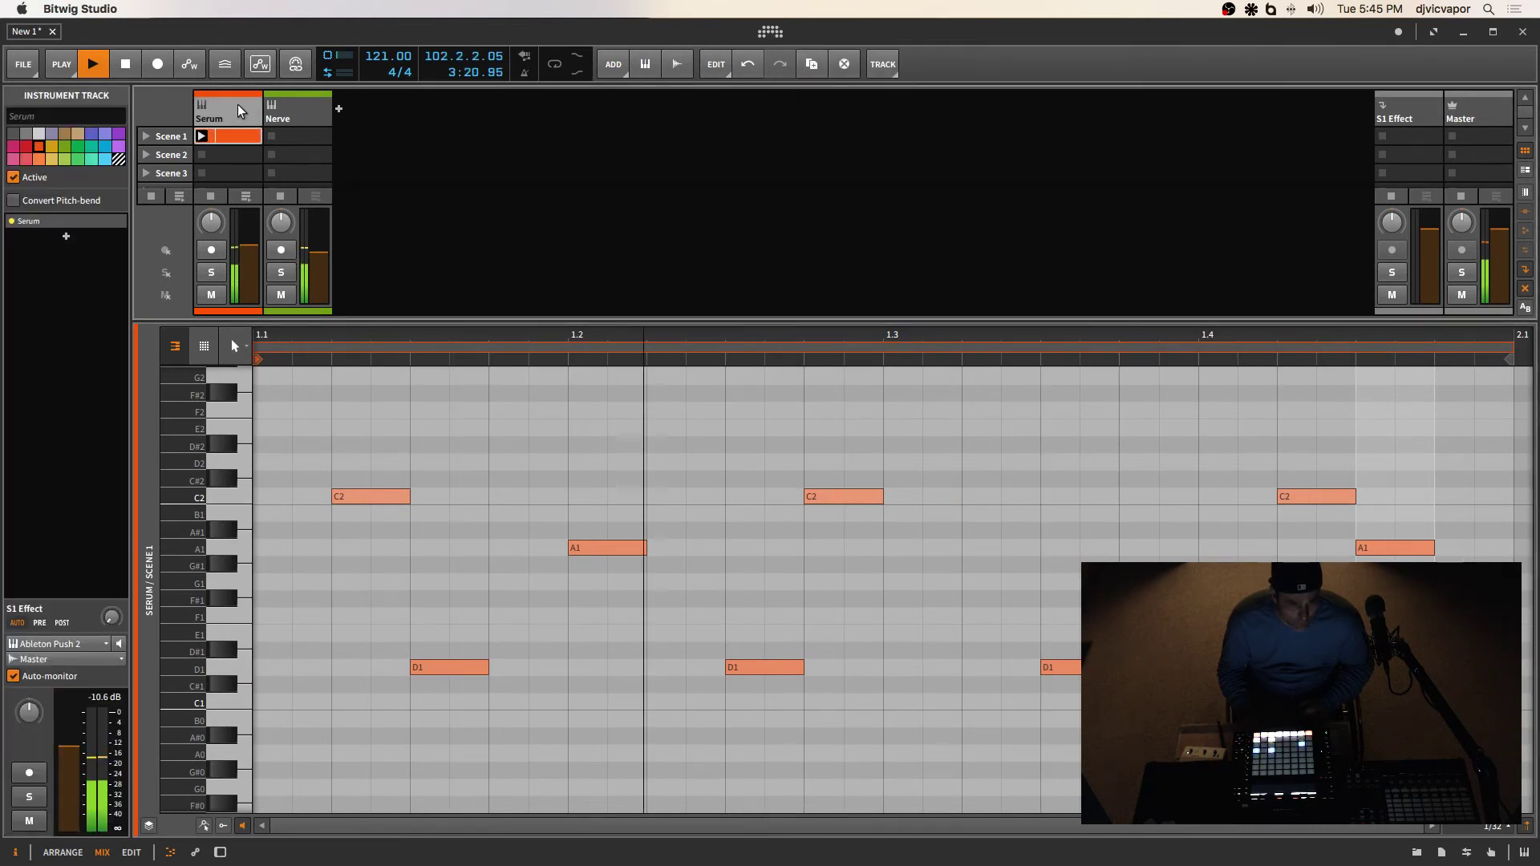
{"action": "double_click", "coordinate": [234, 118]}
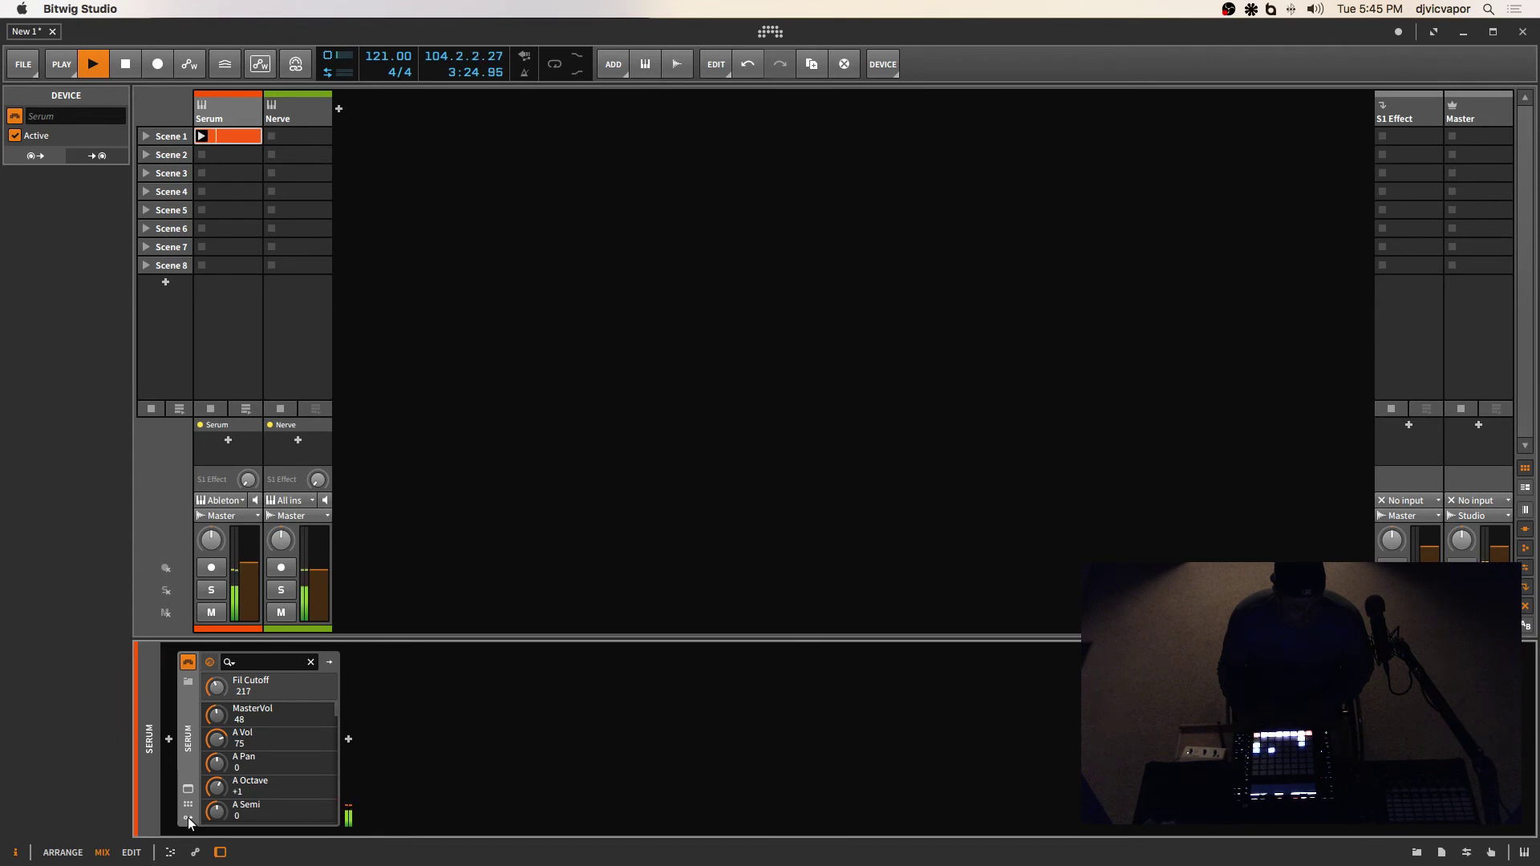
Open the Serum Scene 1 clip in the note editor and raise the Nerve track's volume to about -7.5 dB.
{"action": "double_click", "coordinate": [234, 137]}
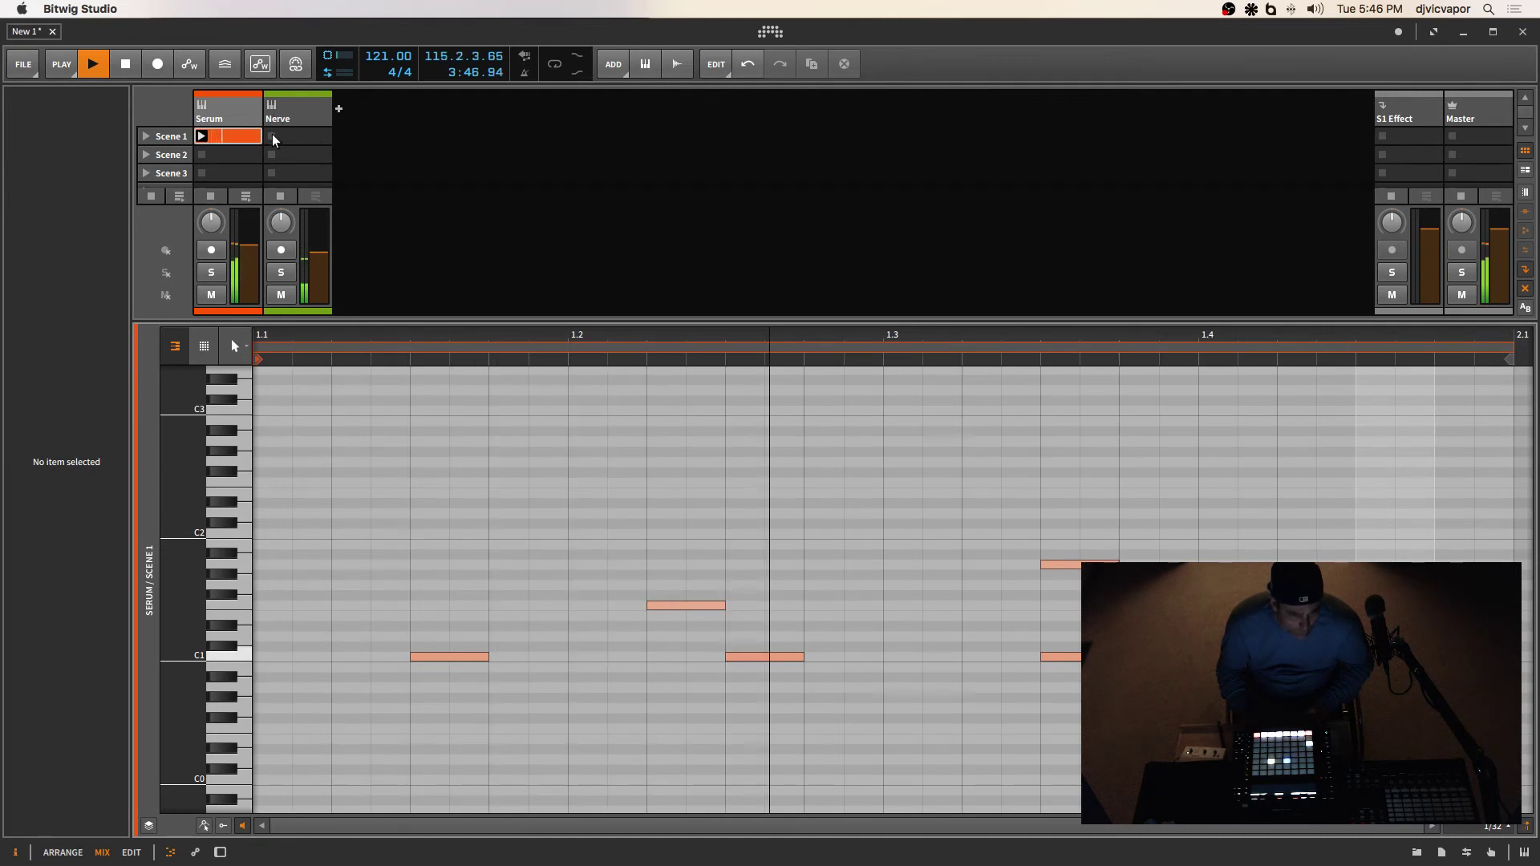
{"action": "left_click_drag", "start_coordinate": [318, 255], "coordinate": [319, 251]}
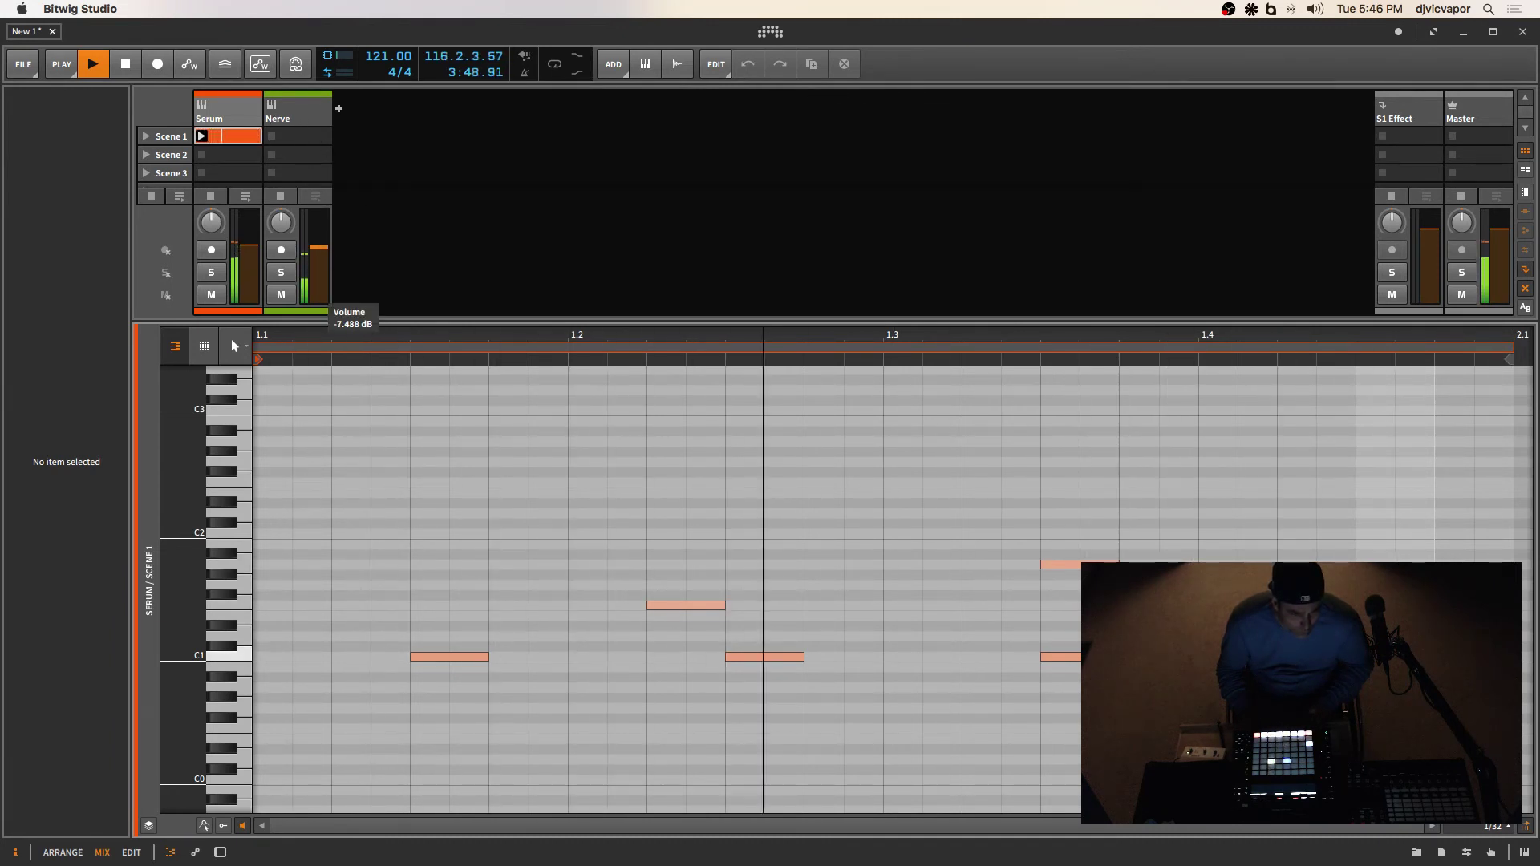
Return to the device chain, reopen the Serum plugin window and switch to the PL SuperAlba [7S] preset.
{"action": "key", "text": "d"}
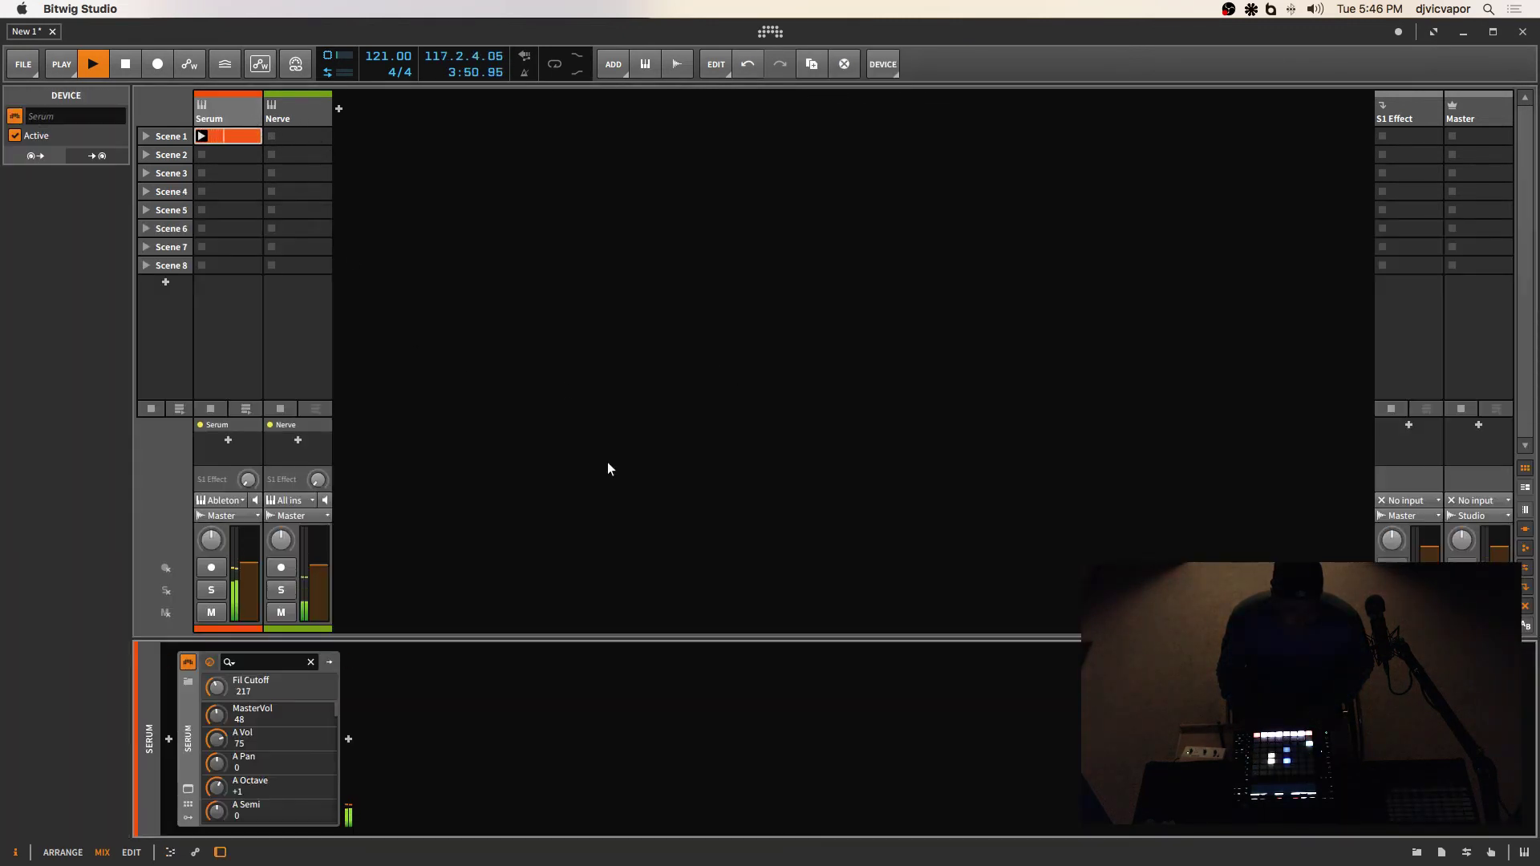
{"action": "left_click", "coordinate": [186, 790]}
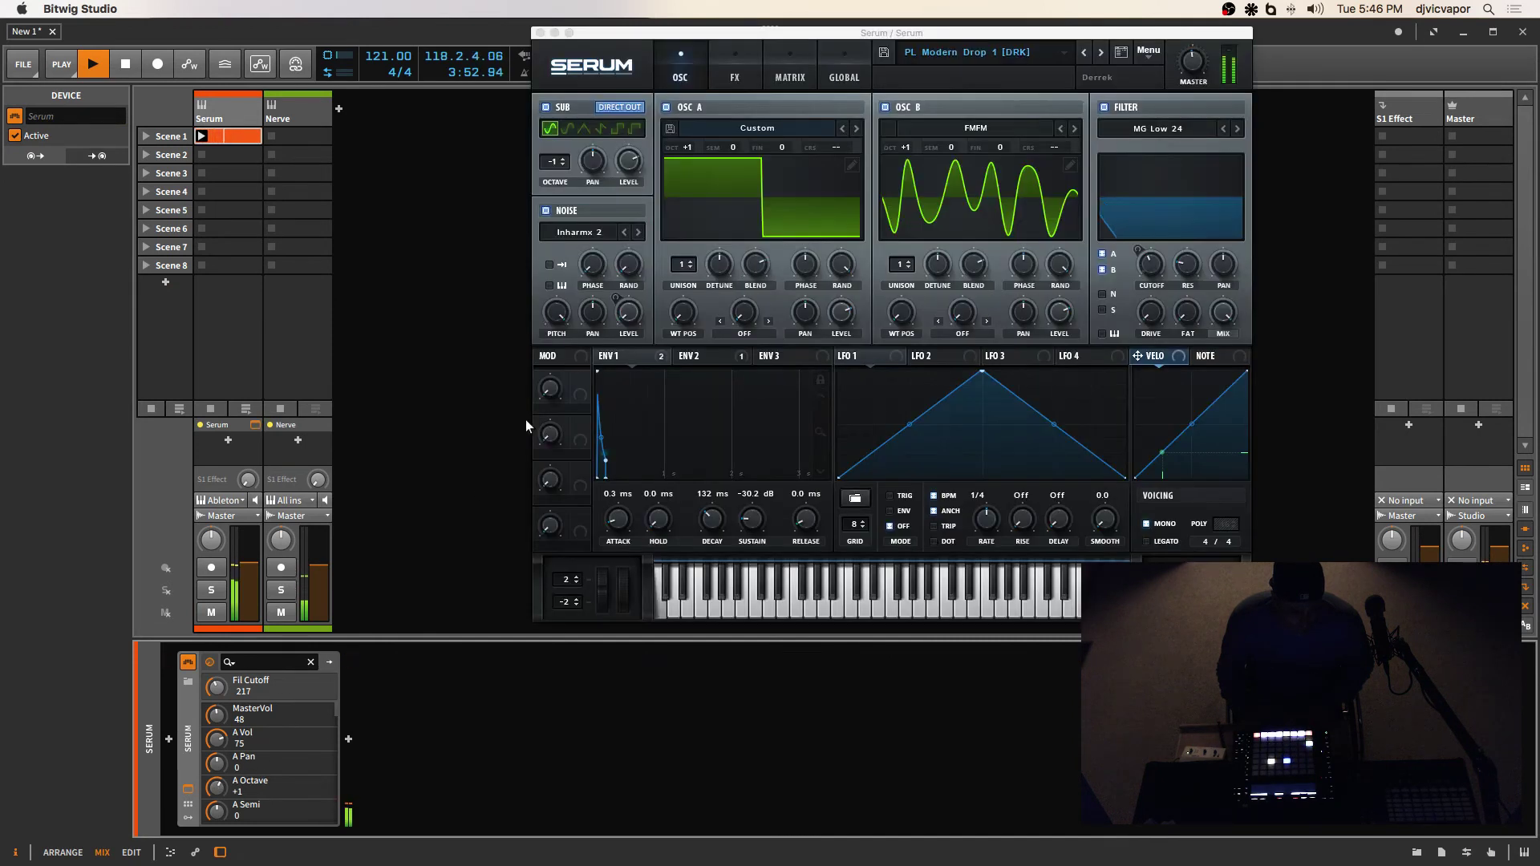
{"action": "left_click", "coordinate": [1099, 53]}
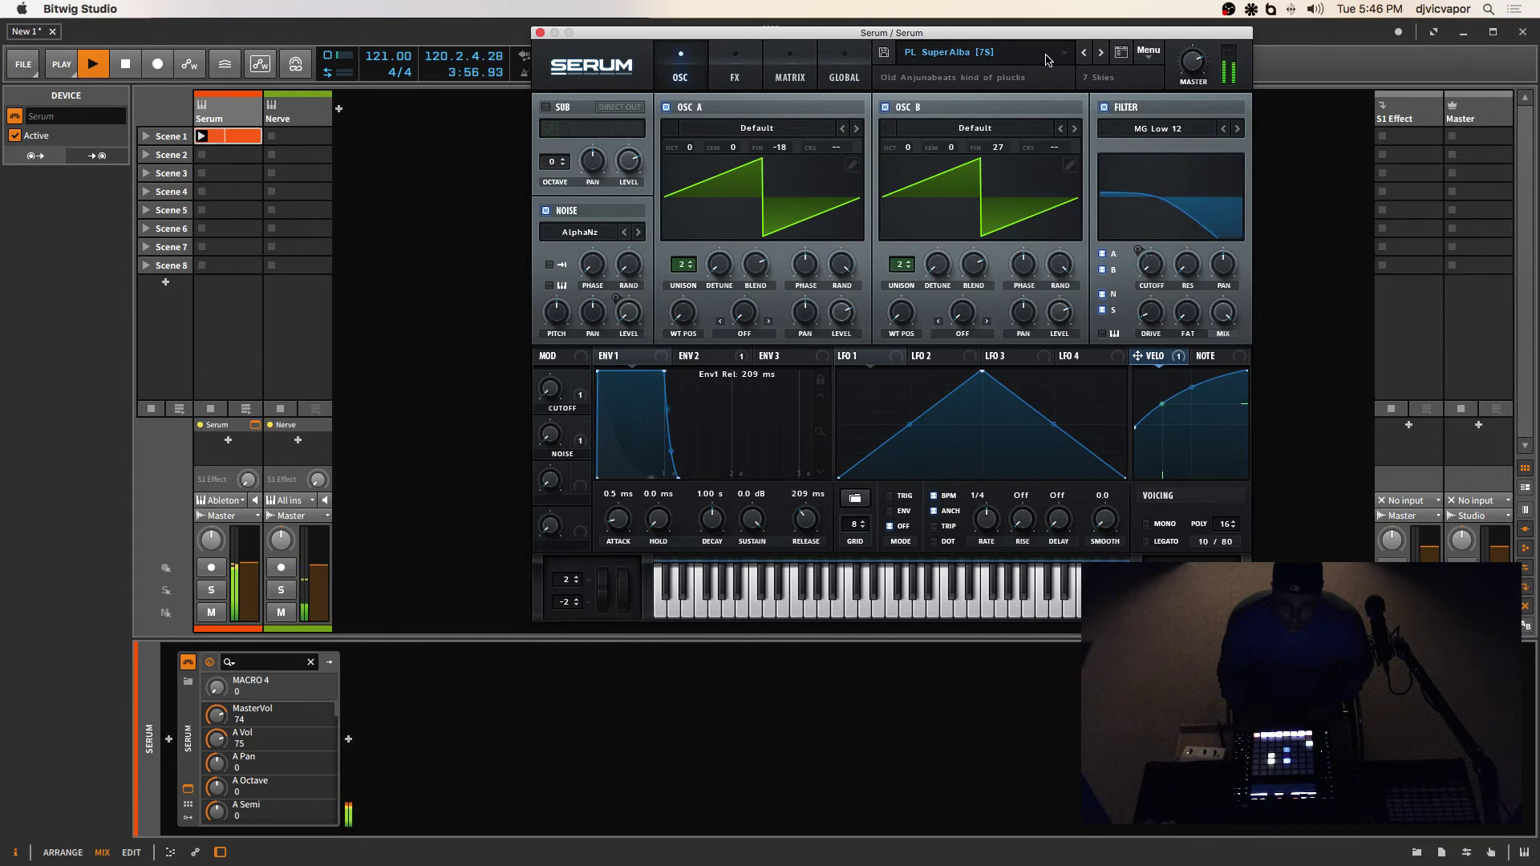
Lower Serum's master volume to 68% and set the filter cutoff to 8 Hz.
{"action": "left_click_drag", "start_coordinate": [1188, 60], "coordinate": [1190, 70]}
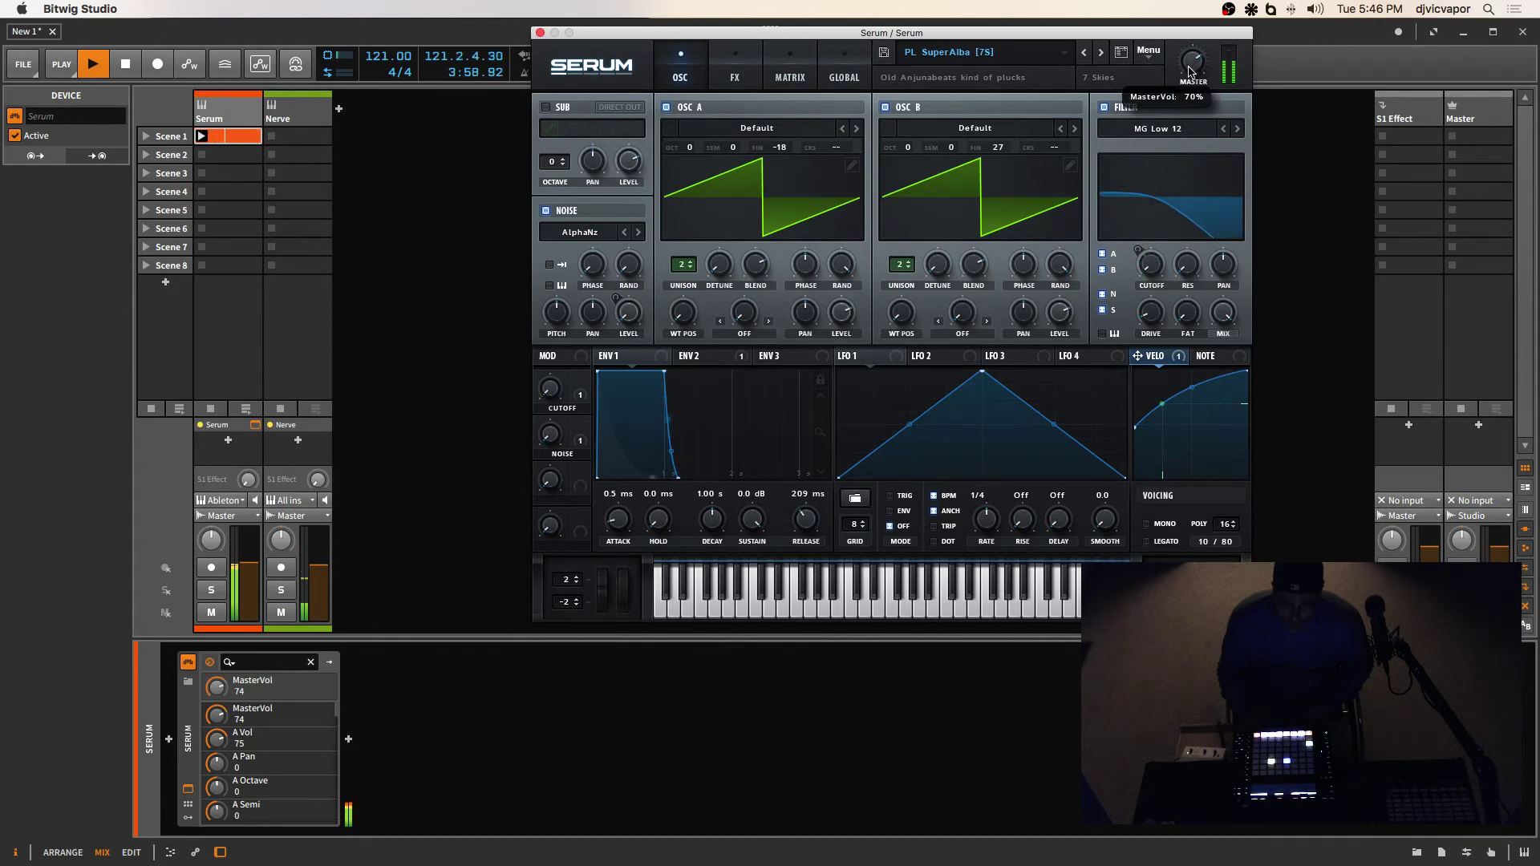
{"action": "left_click_drag", "start_coordinate": [1148, 271], "coordinate": [1157, 223]}
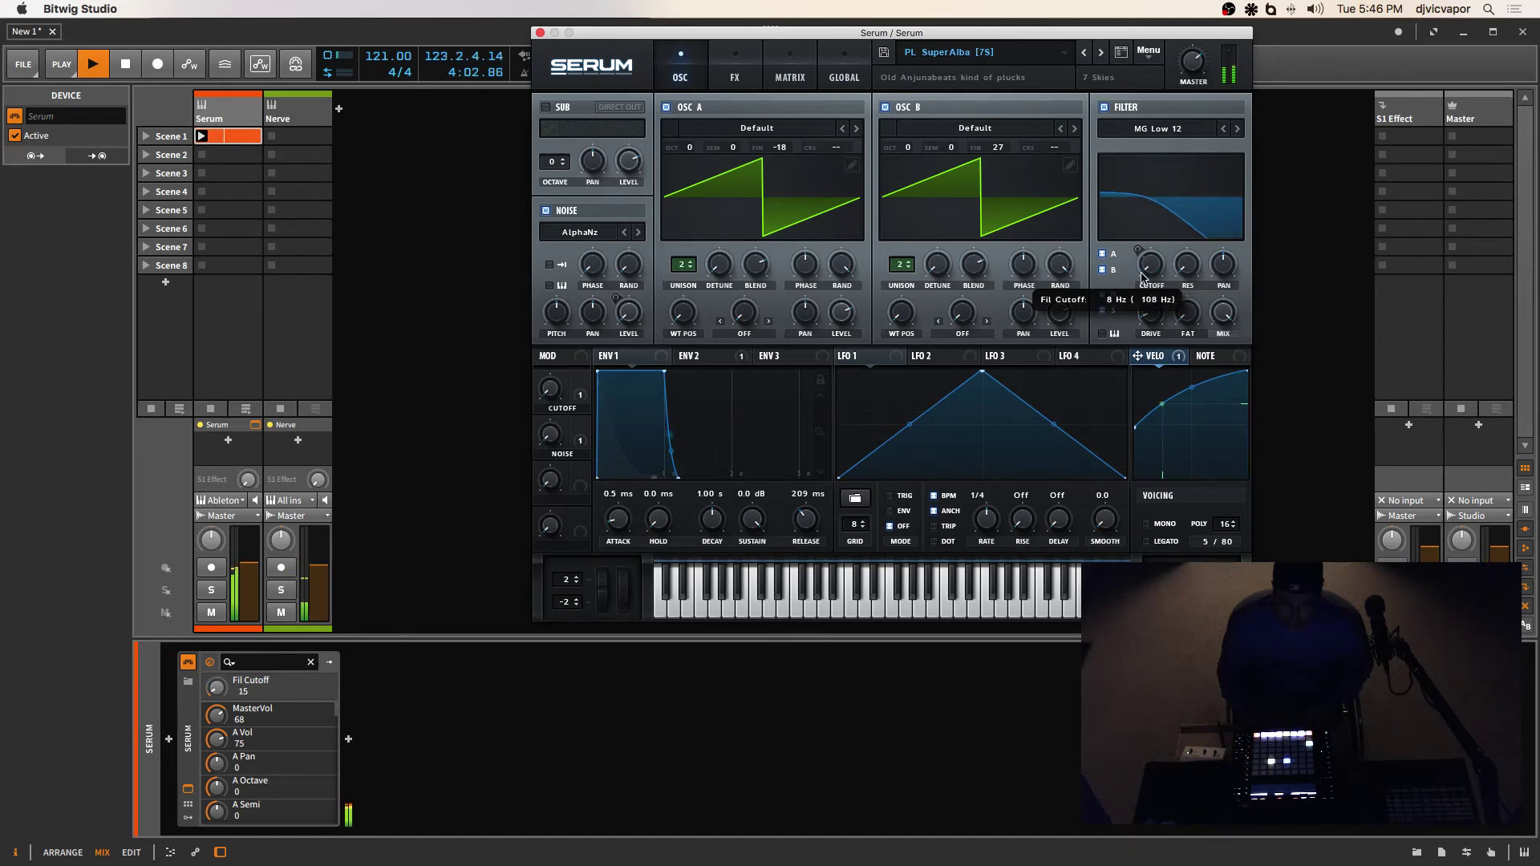
{"action": "left_click_drag", "start_coordinate": [1143, 277], "coordinate": [1135, 289]}
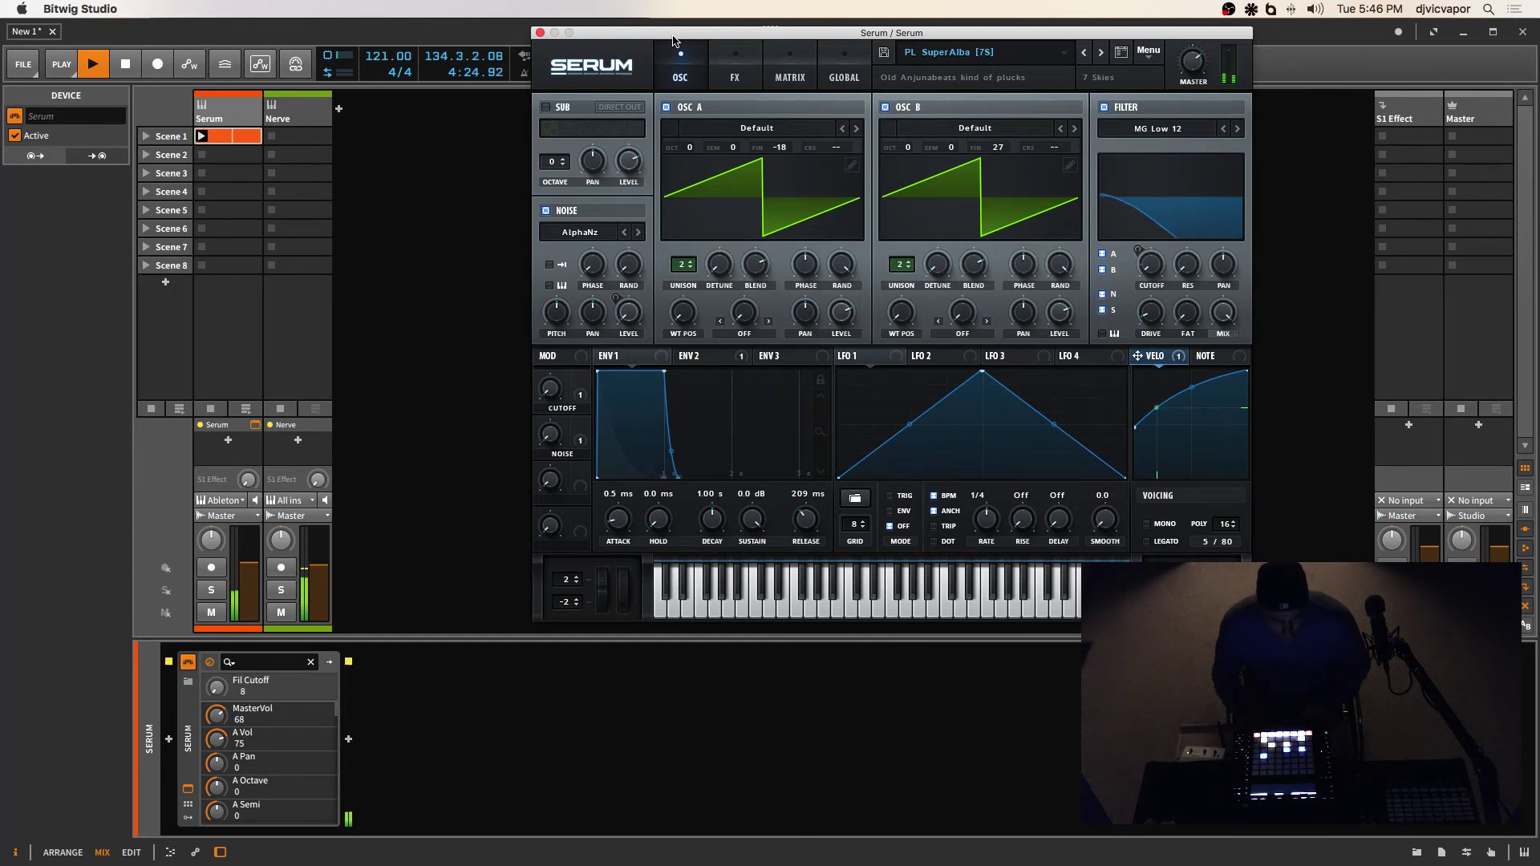
Advance Serum past PL Downed [7S] to the PL Nice Plugger [FN] preset.
{"action": "left_click", "coordinate": [1102, 55]}
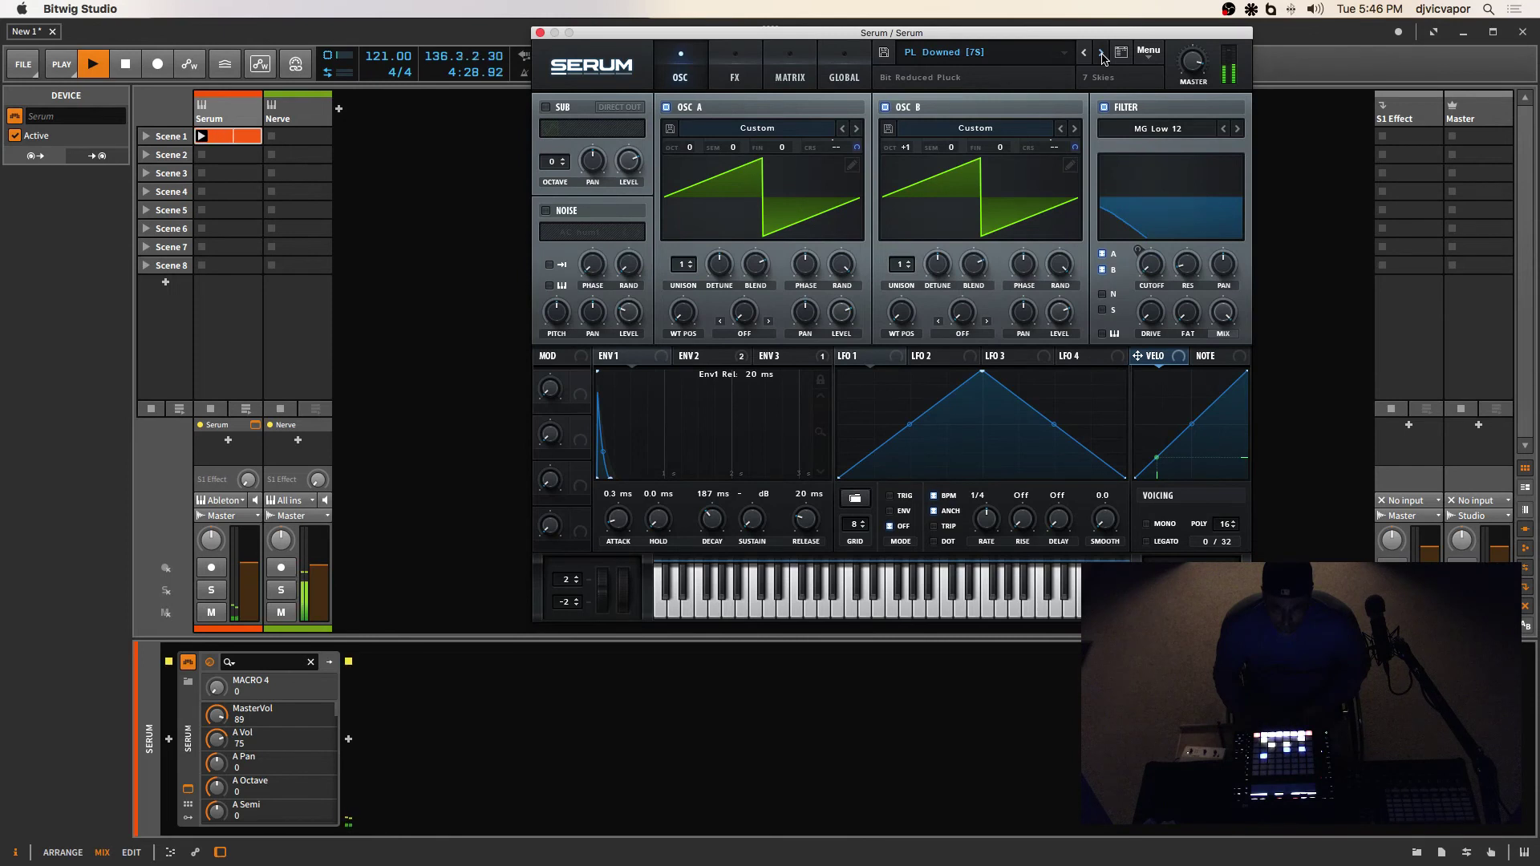
{"action": "left_click", "coordinate": [1102, 55]}
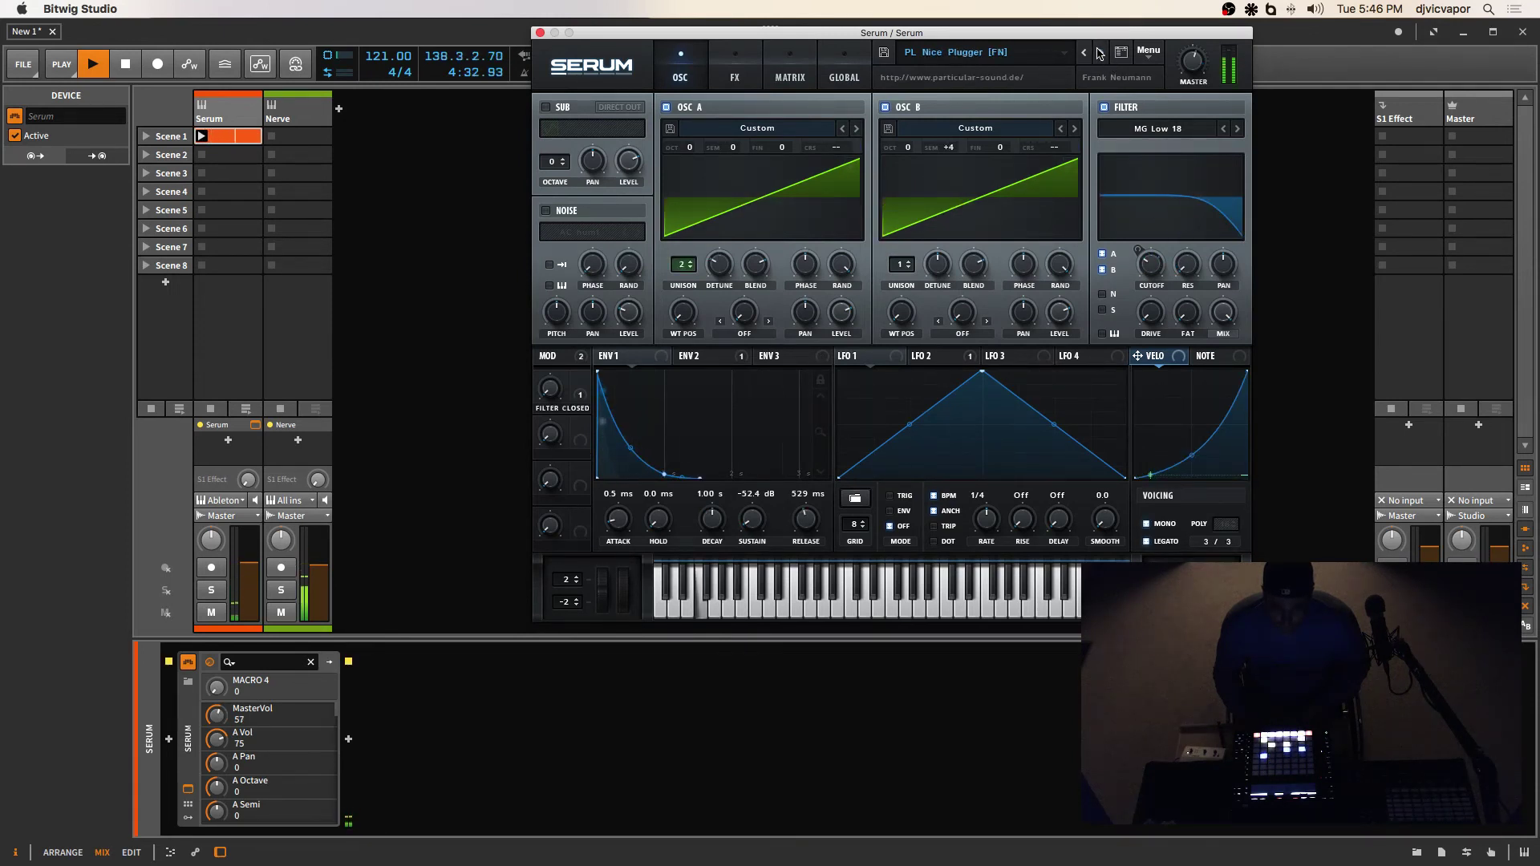
Advance Serum's pluck presets to PL D_Pluck [DU], and step back to PL Crusty Pluck [LCV].
{"action": "left_click", "coordinate": [1100, 54]}
{"action": "left_click", "coordinate": [1100, 54]}
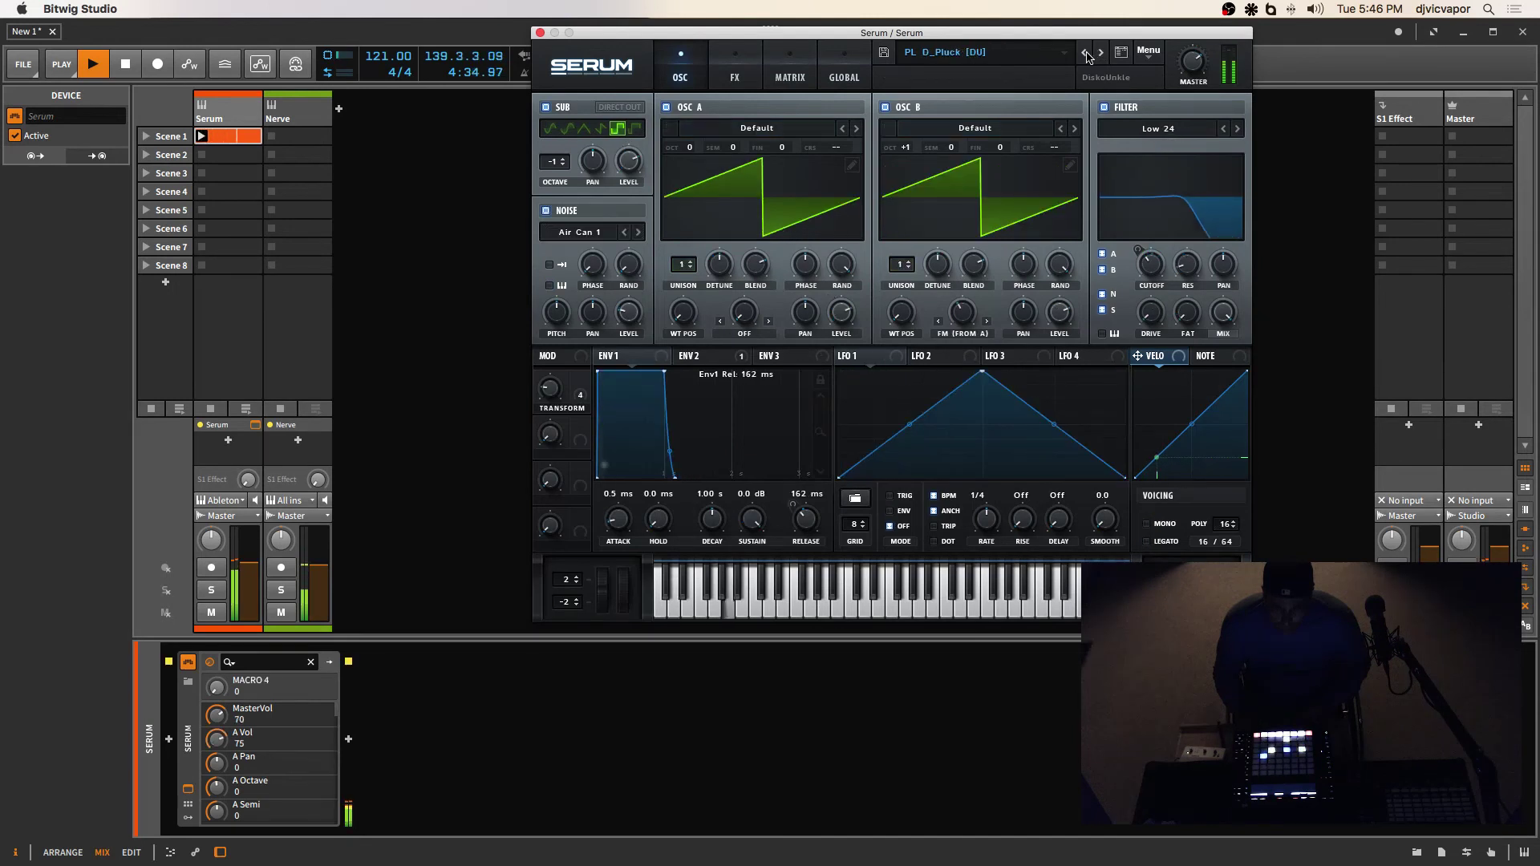
{"action": "left_click", "coordinate": [1085, 53]}
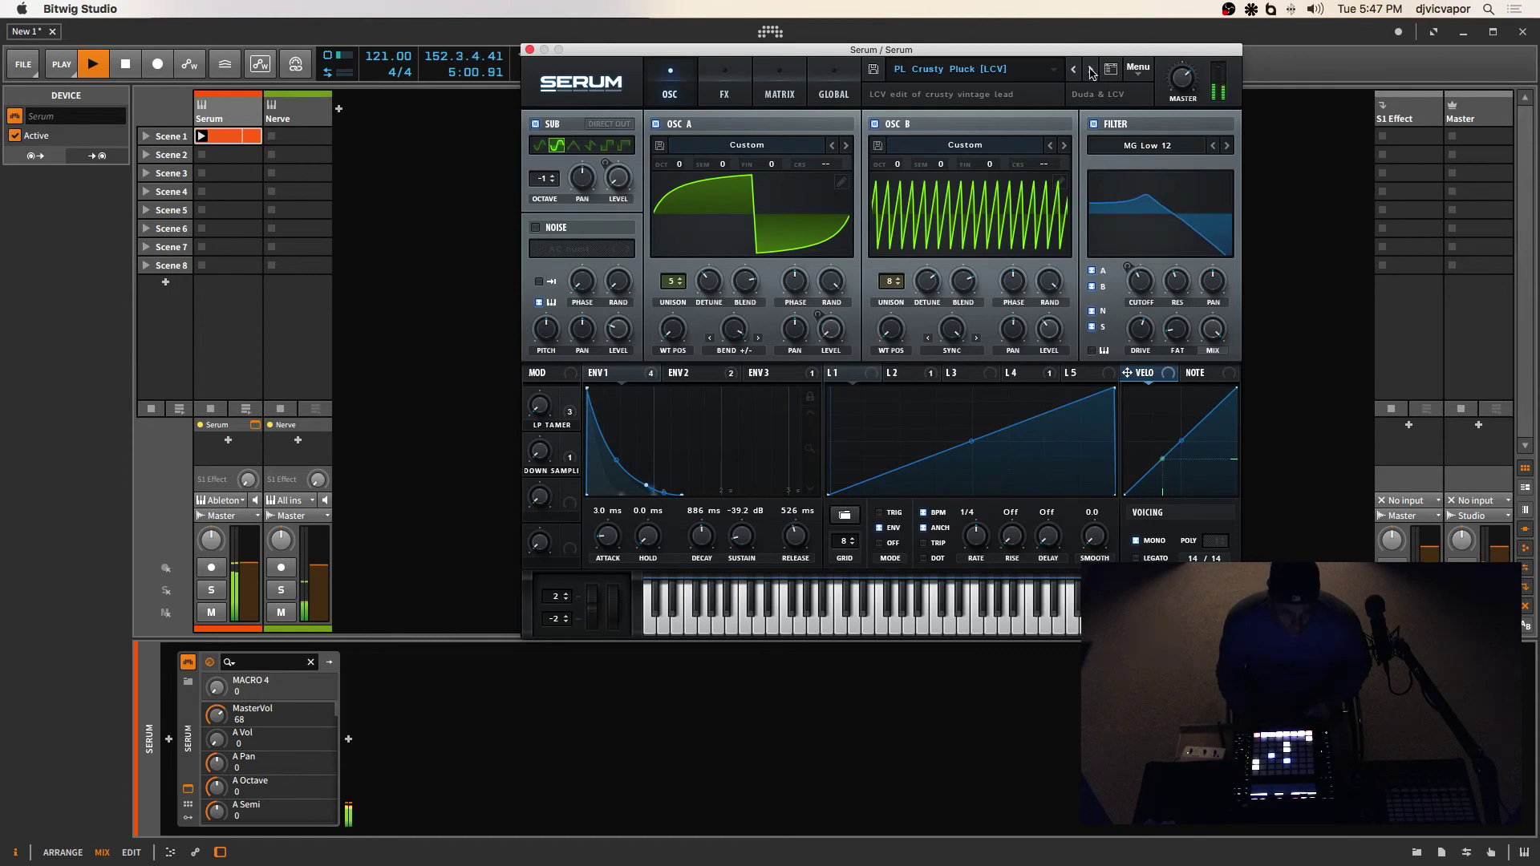
Advance Serum through PL D_Pluck [DU] and PL So Dreamy [FP] to the PL Beepy ting [GI] preset, and move its window slightly lower.
{"action": "left_click", "coordinate": [1091, 71]}
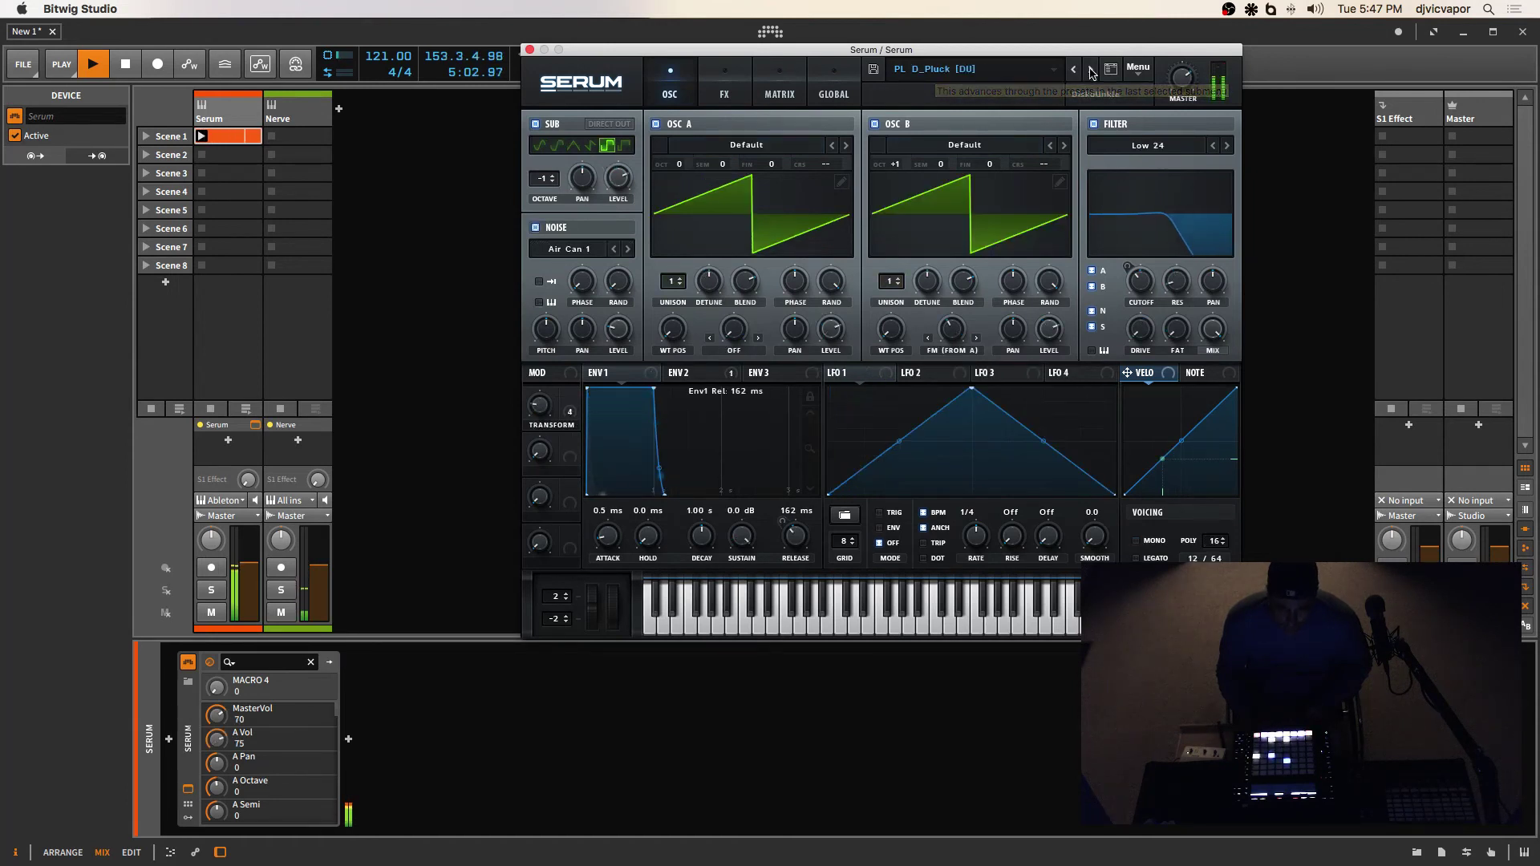
{"action": "left_click", "coordinate": [1091, 71]}
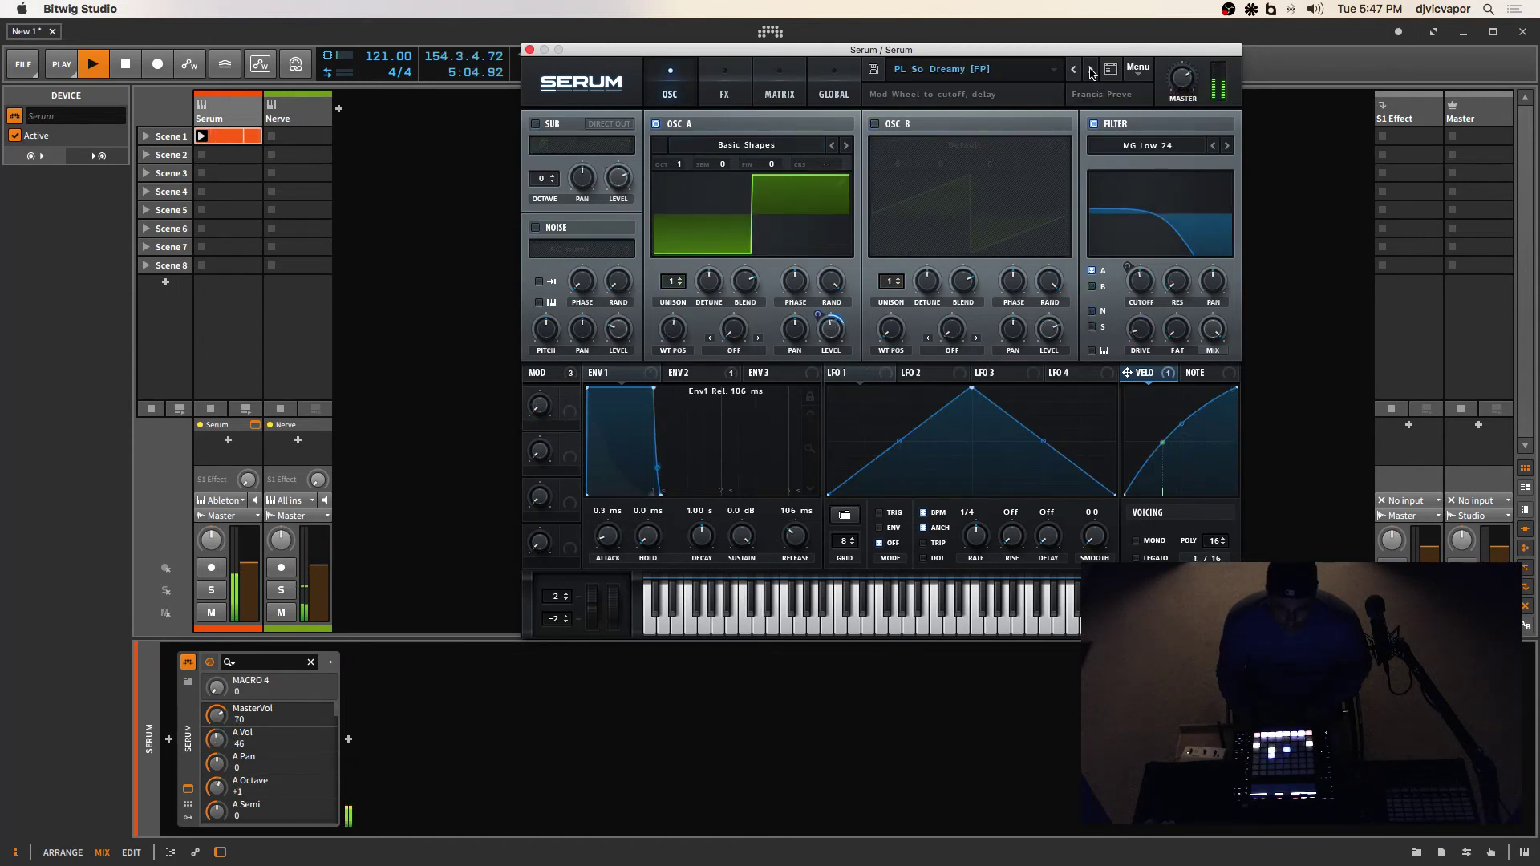
{"action": "left_click", "coordinate": [1091, 70]}
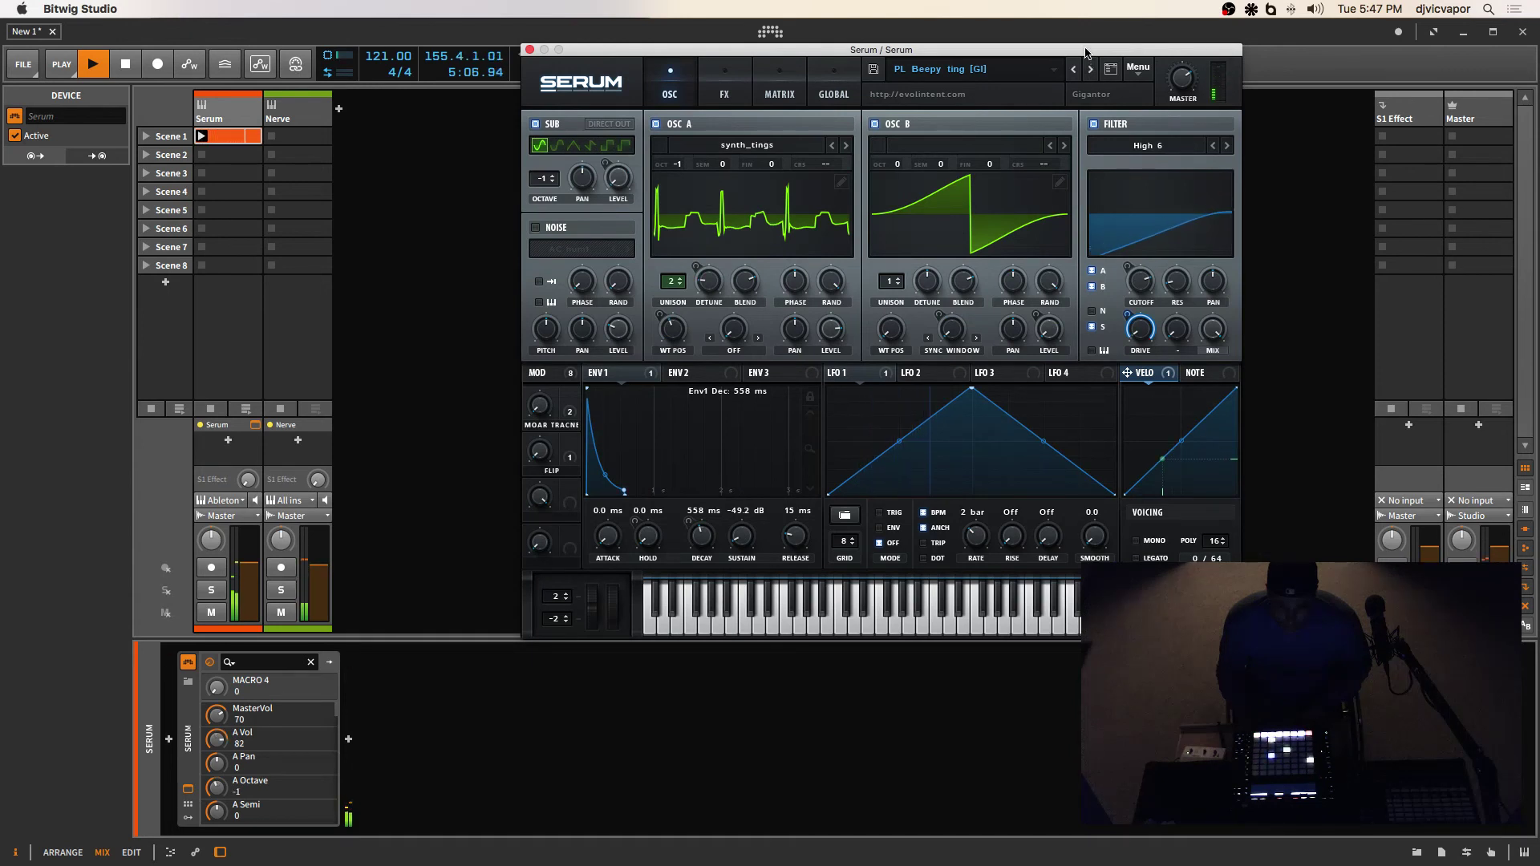
{"action": "left_click_drag", "start_coordinate": [1087, 53], "coordinate": [1076, 99]}
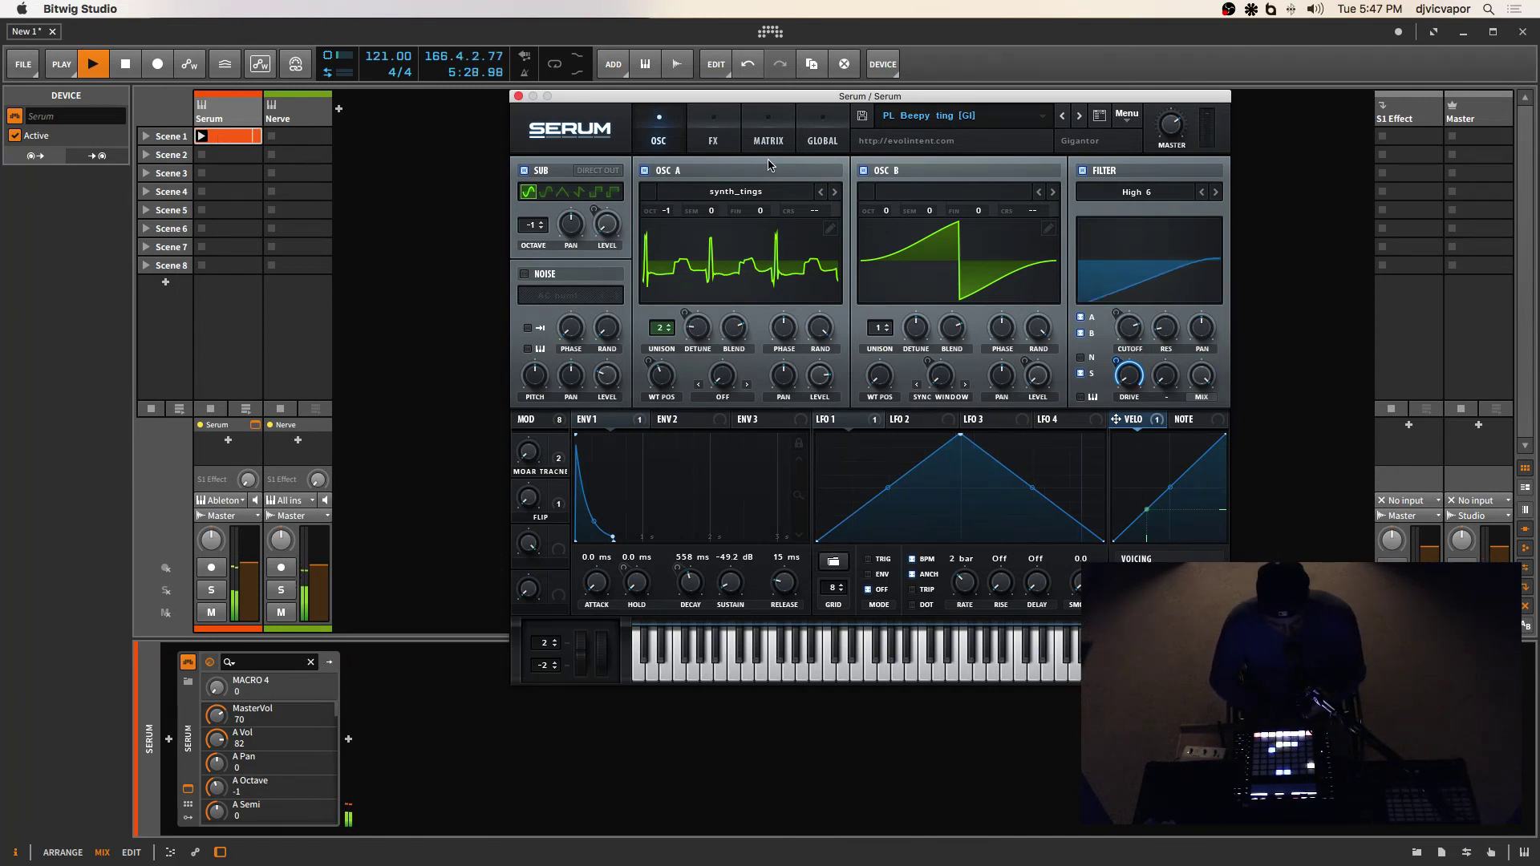
Stop the transport playback and switch to the OBS recording window.
{"action": "key", "text": "space"}
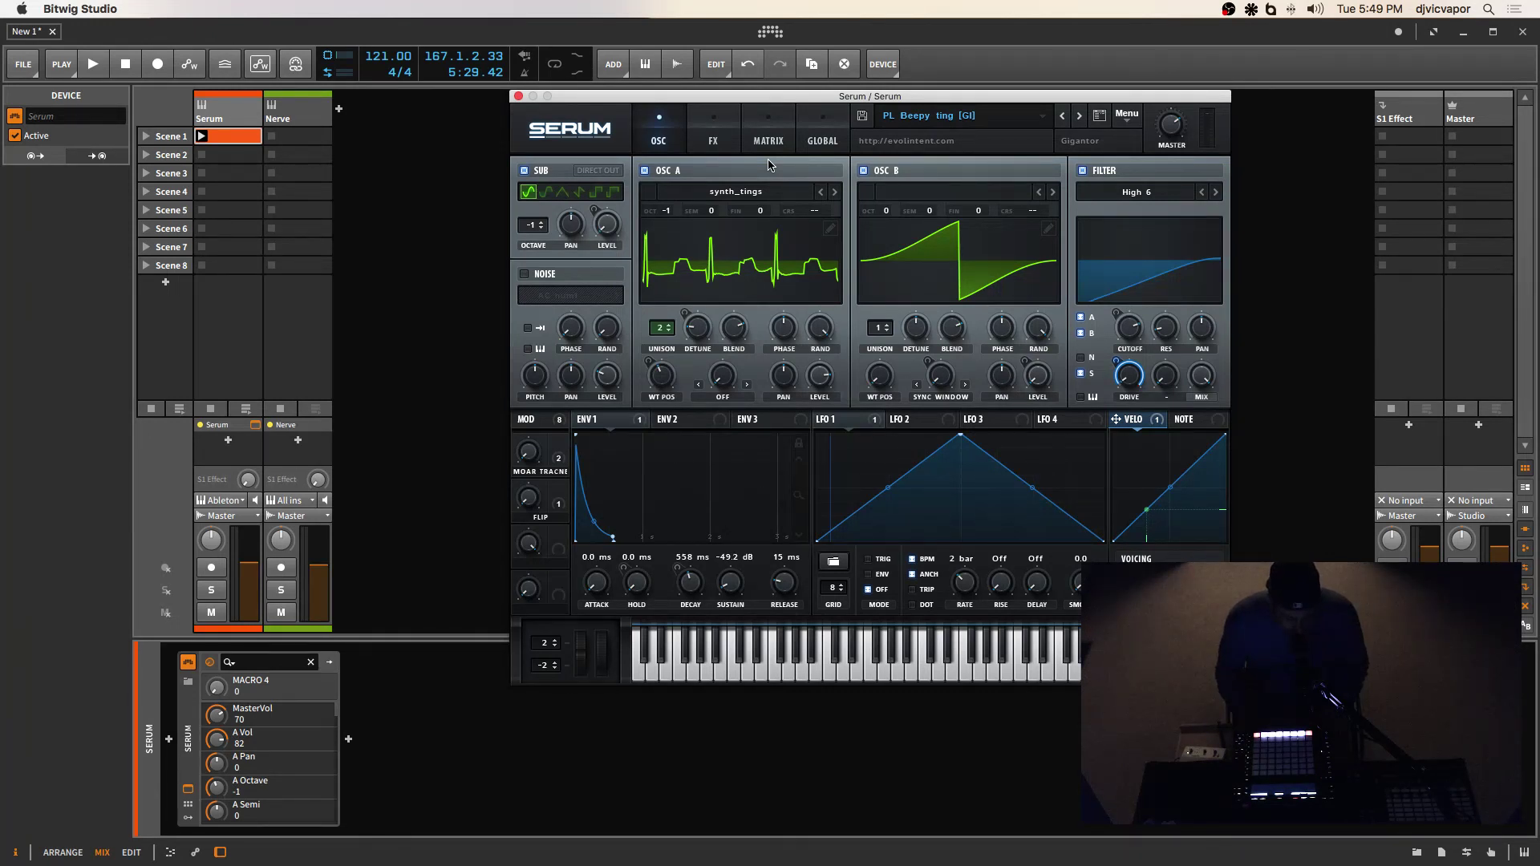
{"action": "key", "text": "ctrl+Up"}
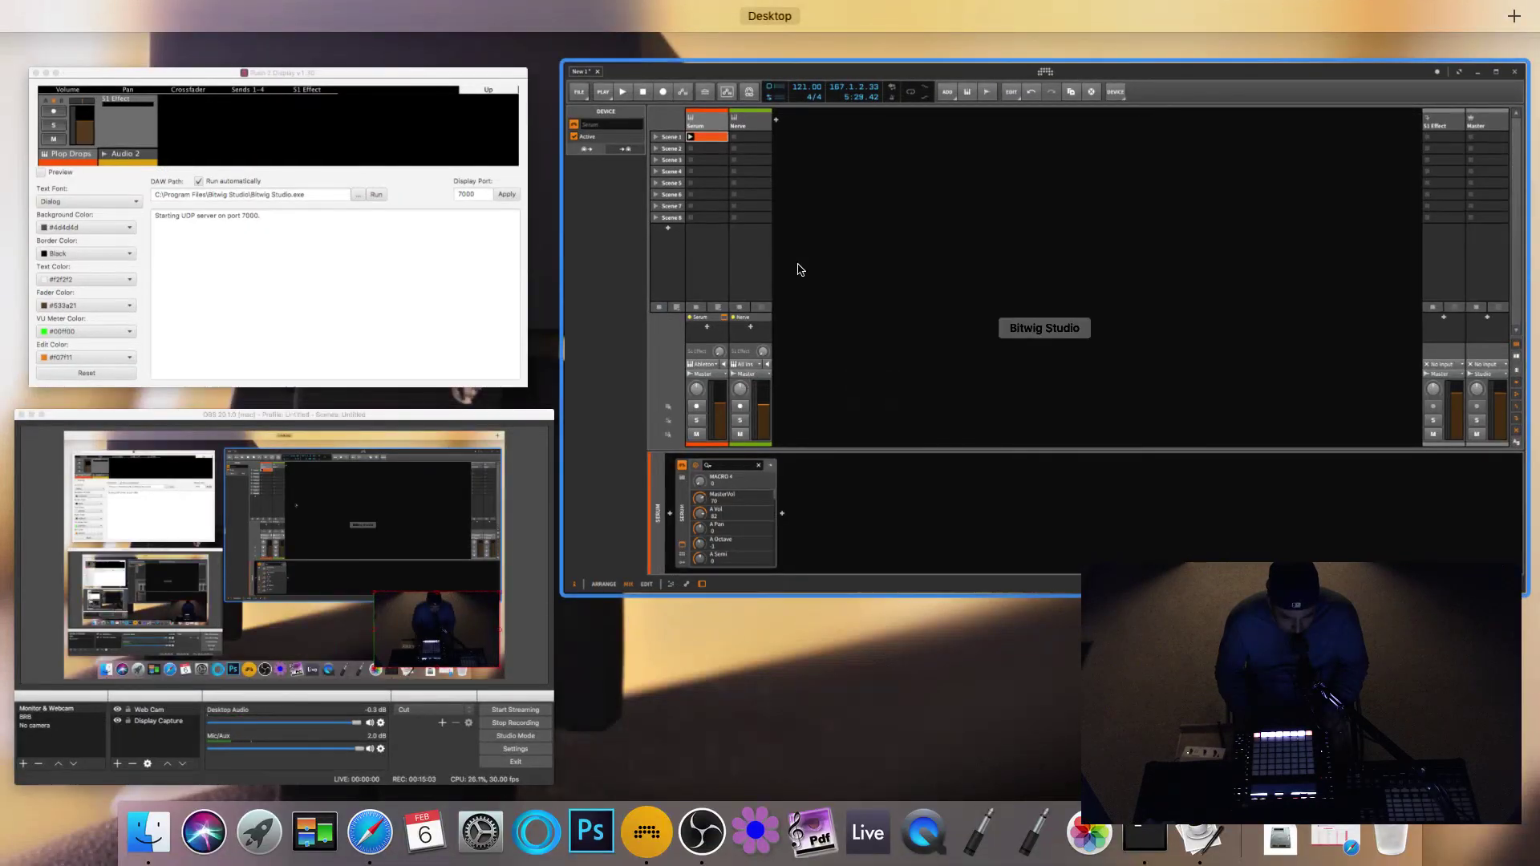
{"action": "left_click", "coordinate": [265, 594]}
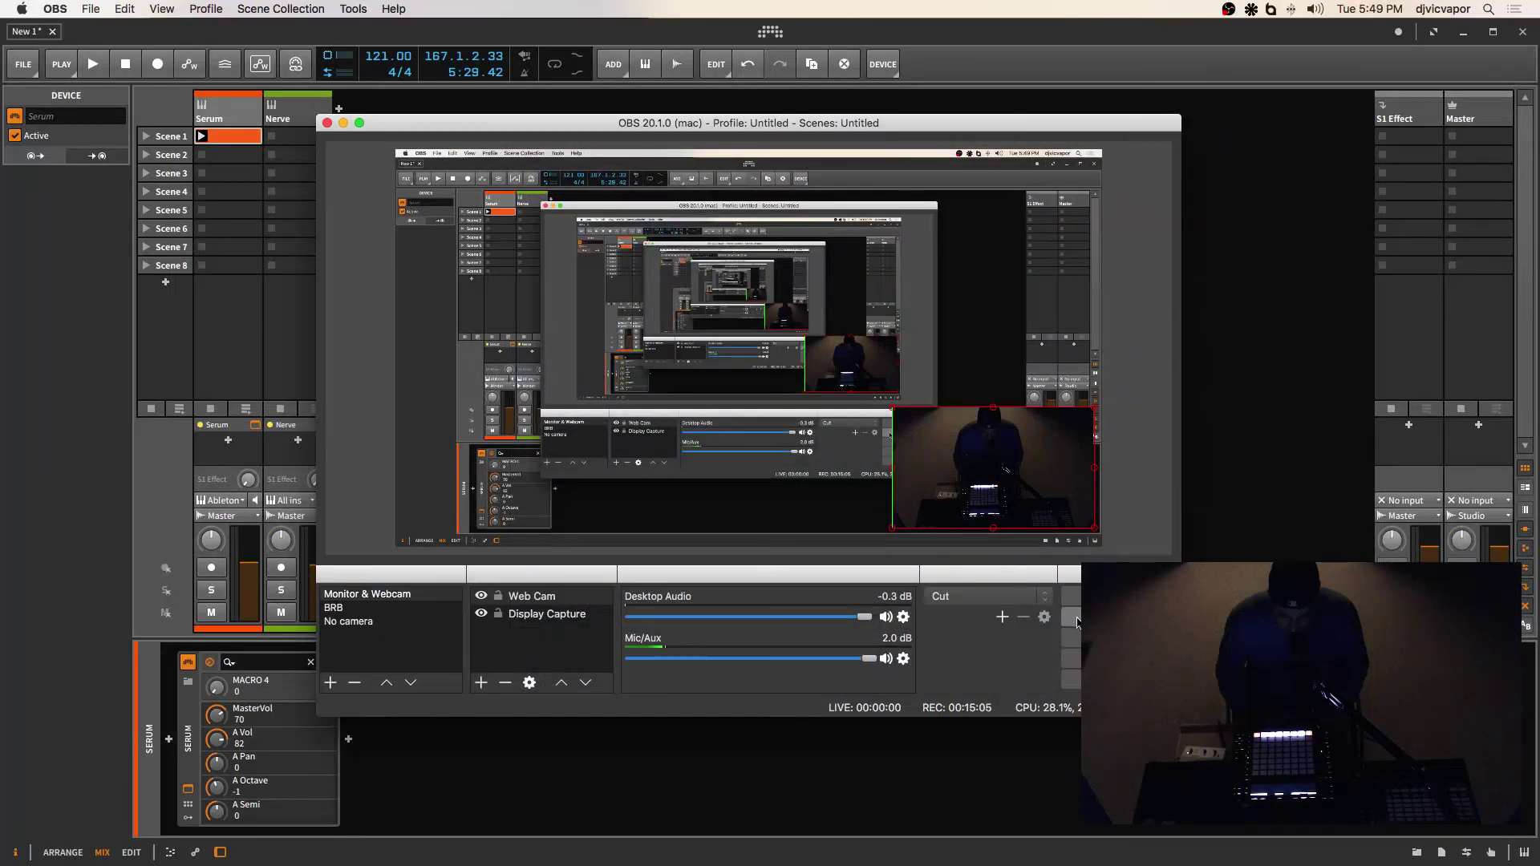